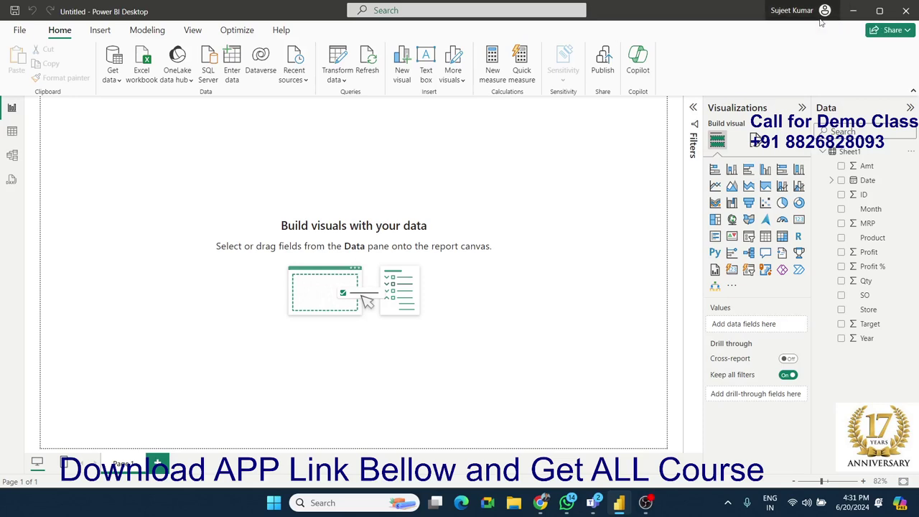
Insert a gauge, drop Qty on it to show 487K, and enlarge it to the page centre.
left_click(782, 220)
left_click_drag(104, 187, 138, 210)
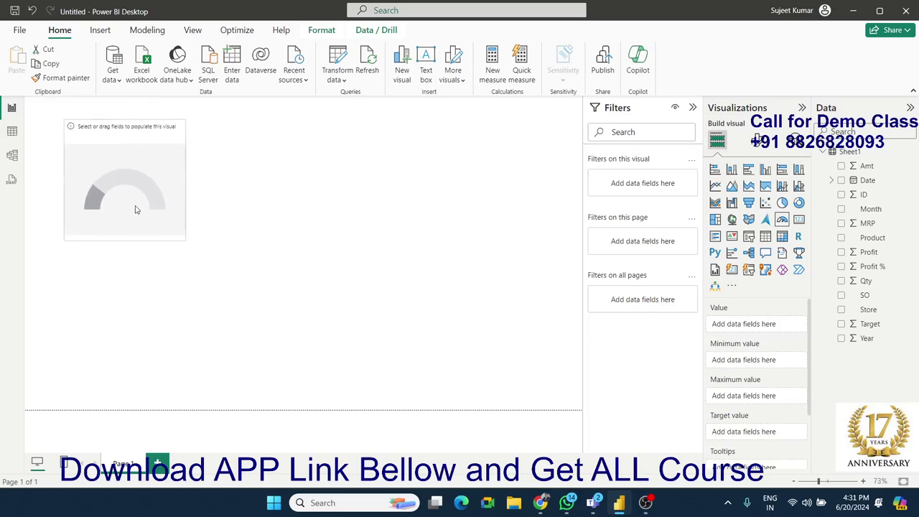
mouse_move(184, 239)
left_mouse_down()
mouse_move(277, 224)
mouse_move(201, 220)
mouse_move(199, 206)
left_mouse_up()
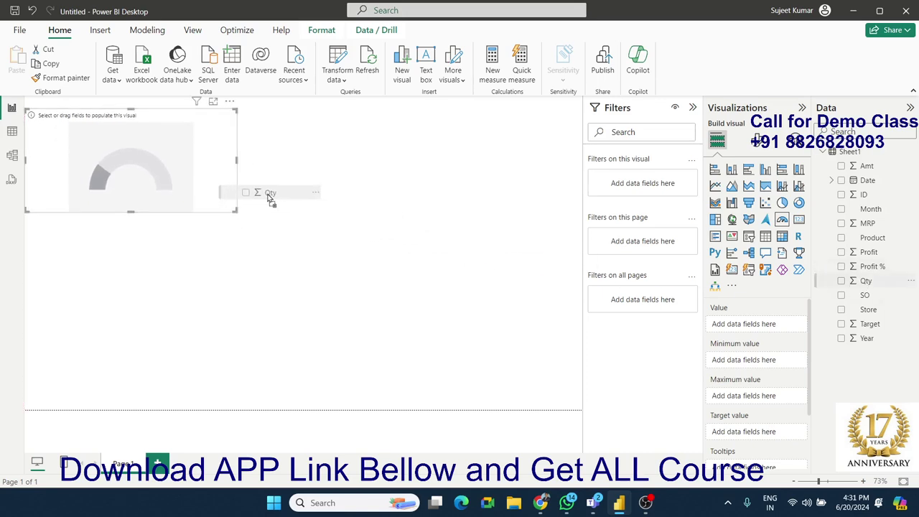
left_click_drag(860, 282, 172, 179)
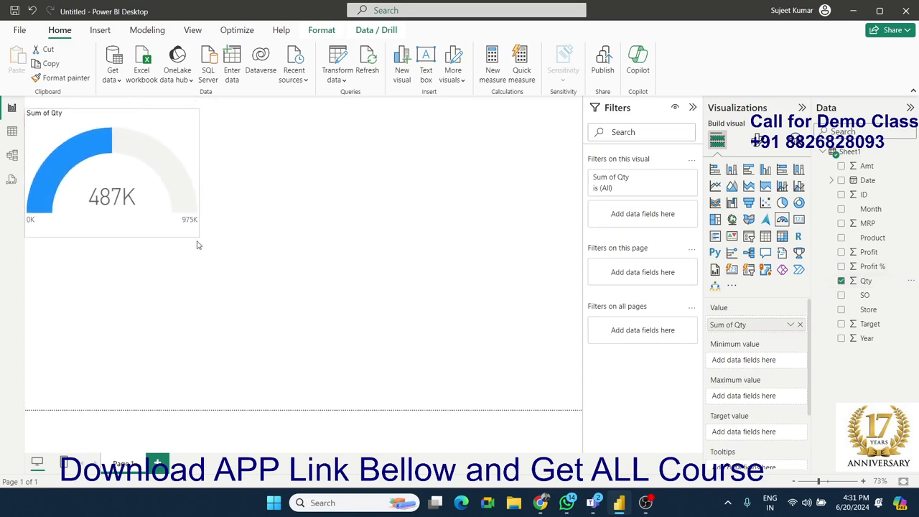
left_click_drag(235, 210, 301, 260)
left_click_drag(181, 247, 345, 318)
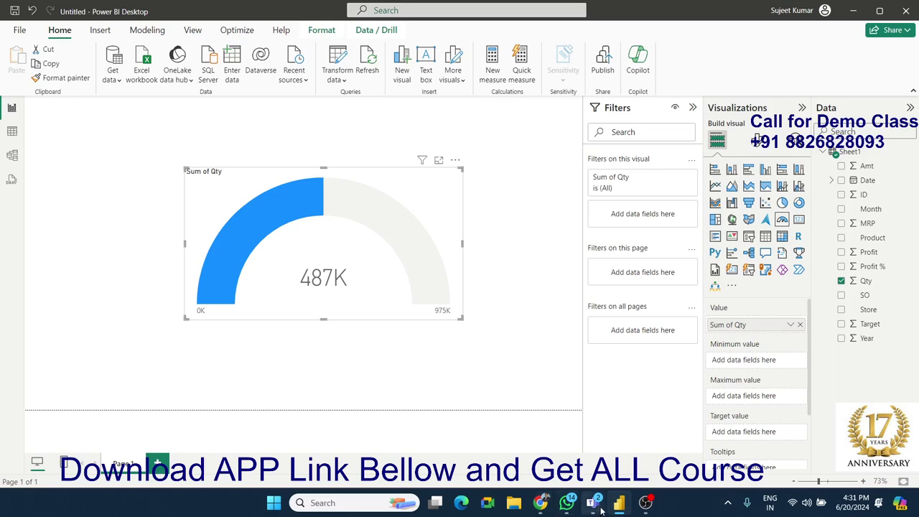
Share the entire screen from the Teams meeting window.
mouse_move(592, 502)
left_click(638, 458)
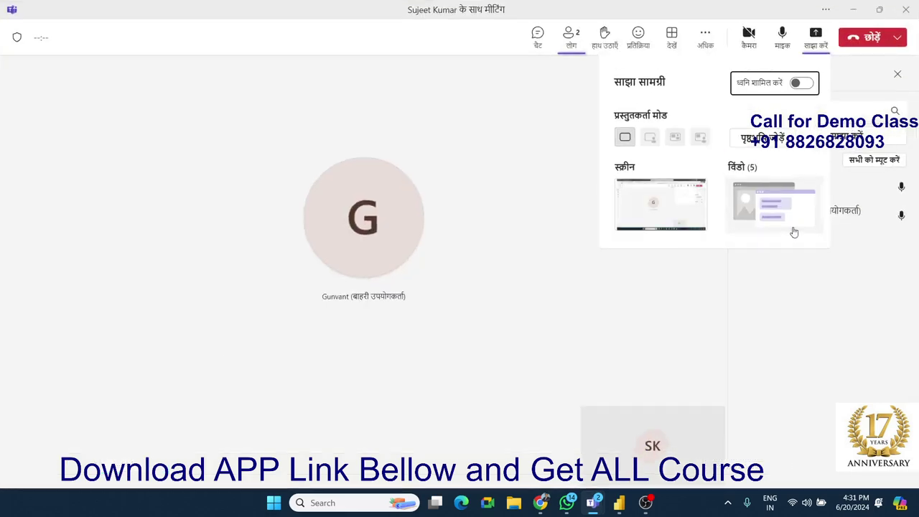
left_click(668, 204)
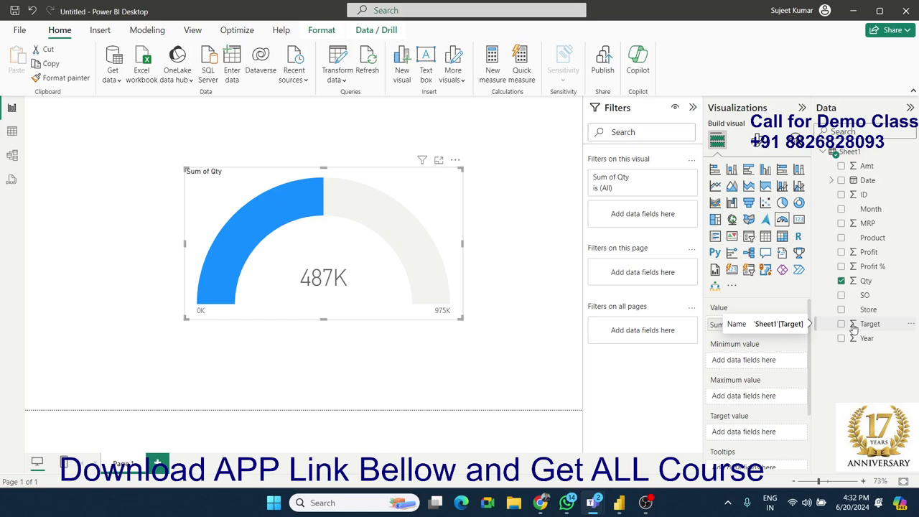
Reposition and resize the existing gauge, then delete it.
mouse_move(291, 179)
left_mouse_down()
mouse_move(192, 166)
mouse_move(163, 139)
left_mouse_up()
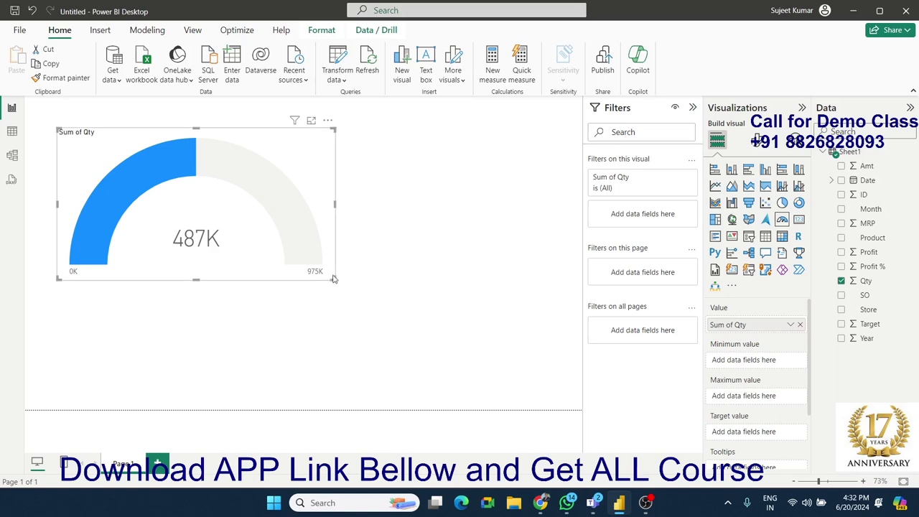
left_click_drag(333, 279, 406, 325)
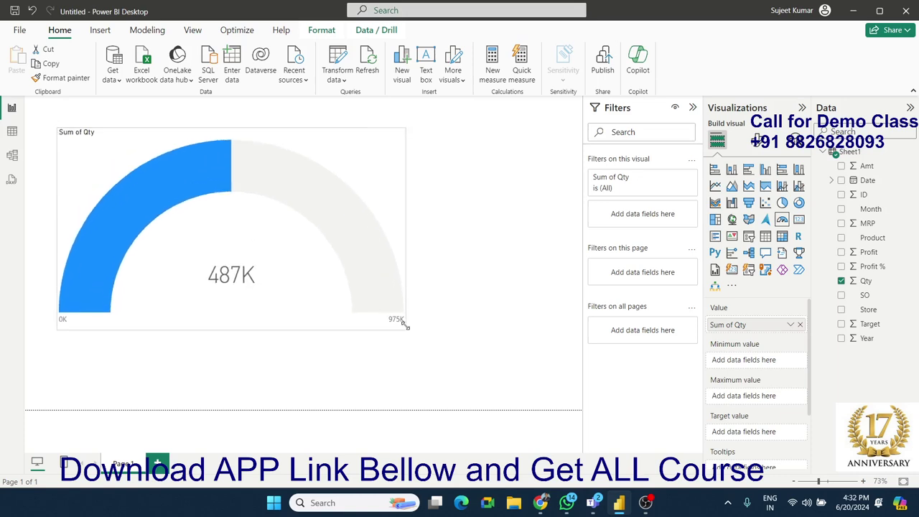
key("Delete")
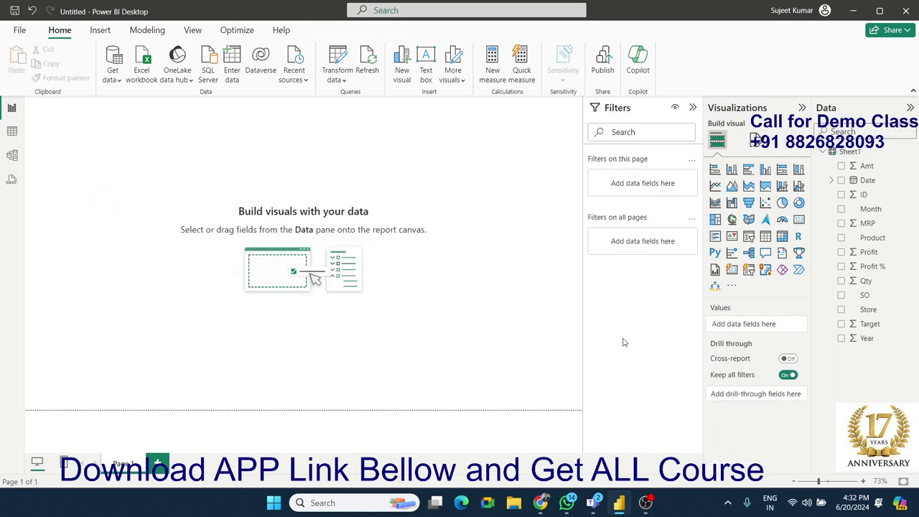
Insert a new gauge spanning most of the page and add Qty (487K, 0K–975K scale).
left_click(782, 219)
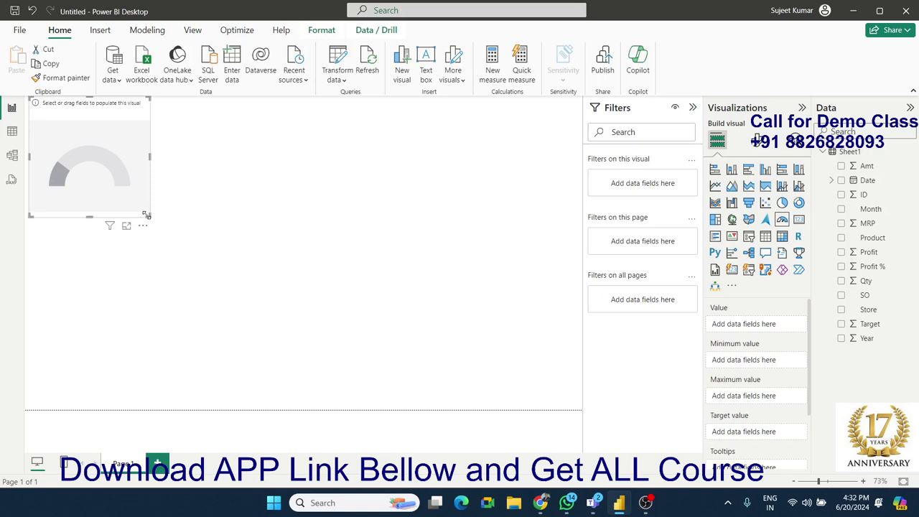
left_click_drag(146, 214, 556, 363)
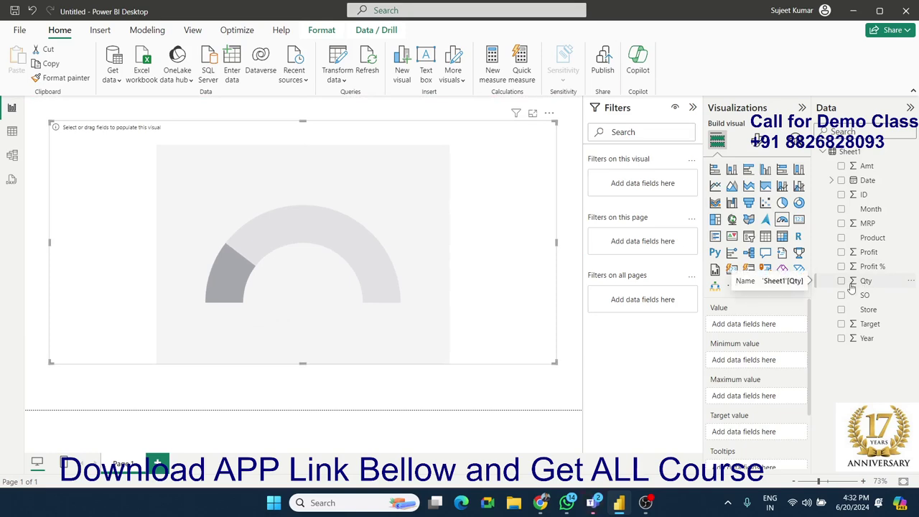
mouse_move(621, 511)
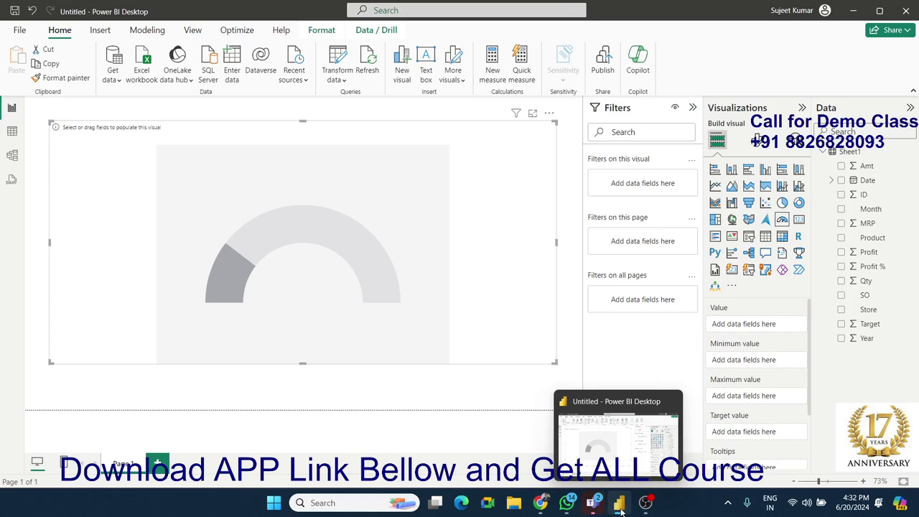
left_click(560, 390)
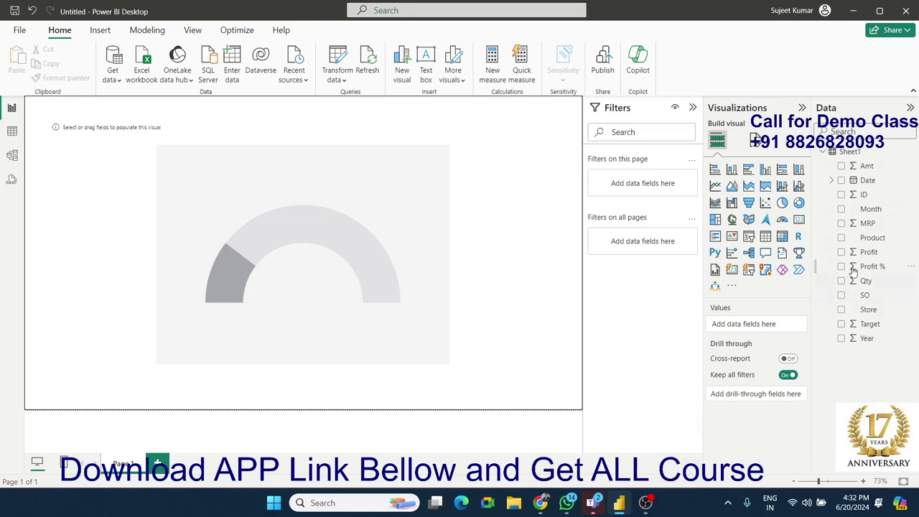
mouse_move(866, 281)
left_mouse_down()
mouse_move(381, 273)
mouse_move(402, 281)
left_mouse_up()
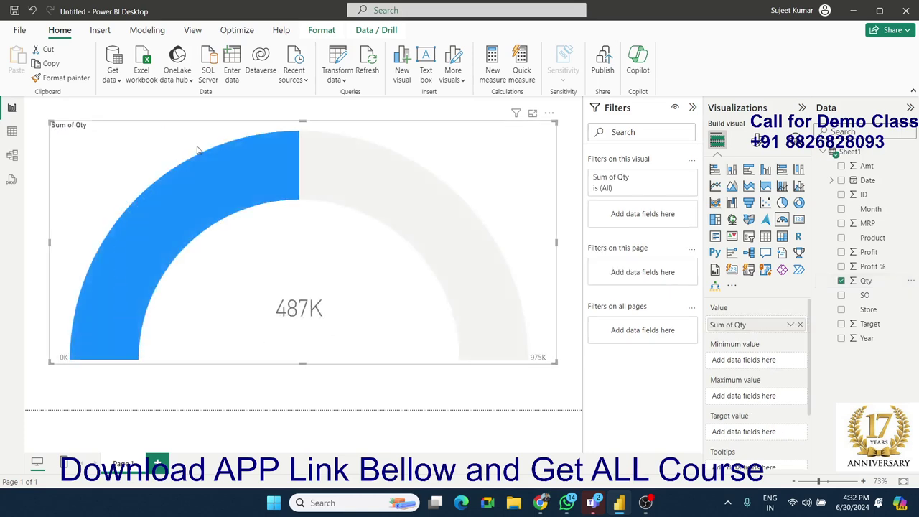
mouse_move(299, 186)
mouse_move(525, 352)
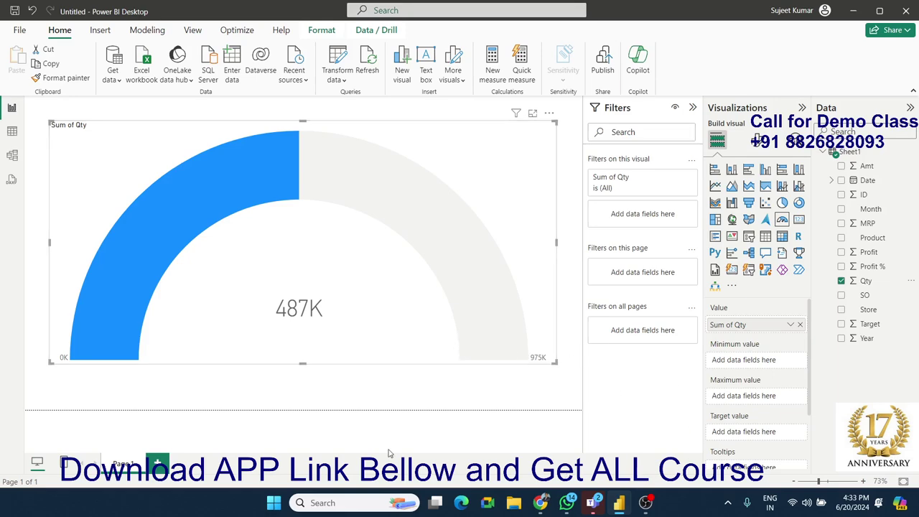
left_click(13, 131)
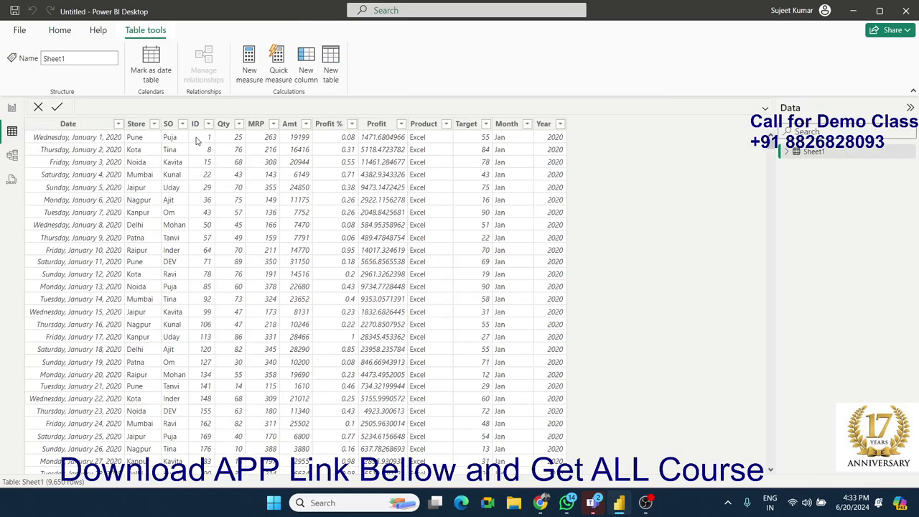
left_click(205, 144)
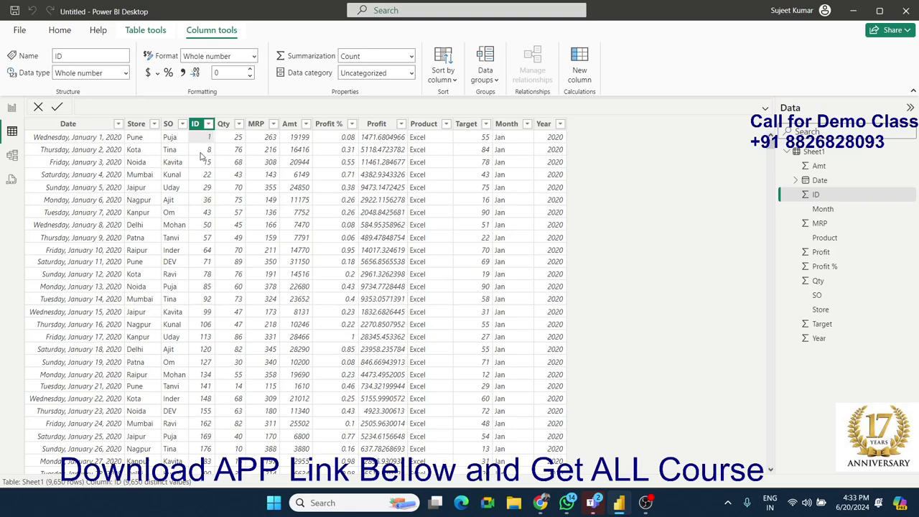
left_click(199, 187)
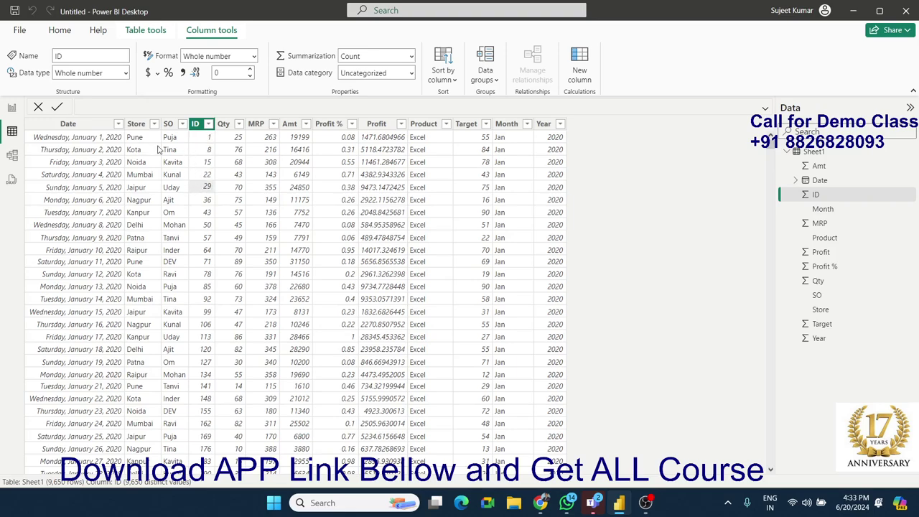
left_click(228, 150)
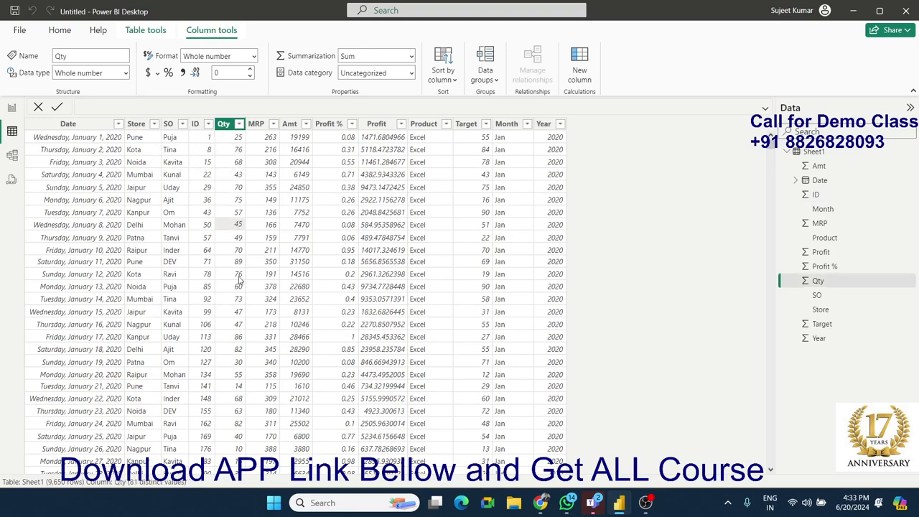
scroll(240, 295, "down", 2)
scroll(239, 298, "down", 10)
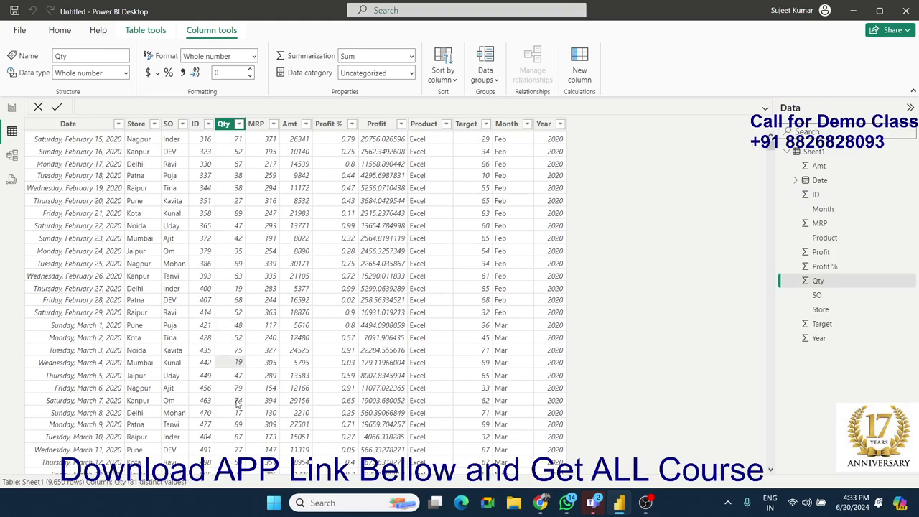
scroll(241, 391, "down", 6)
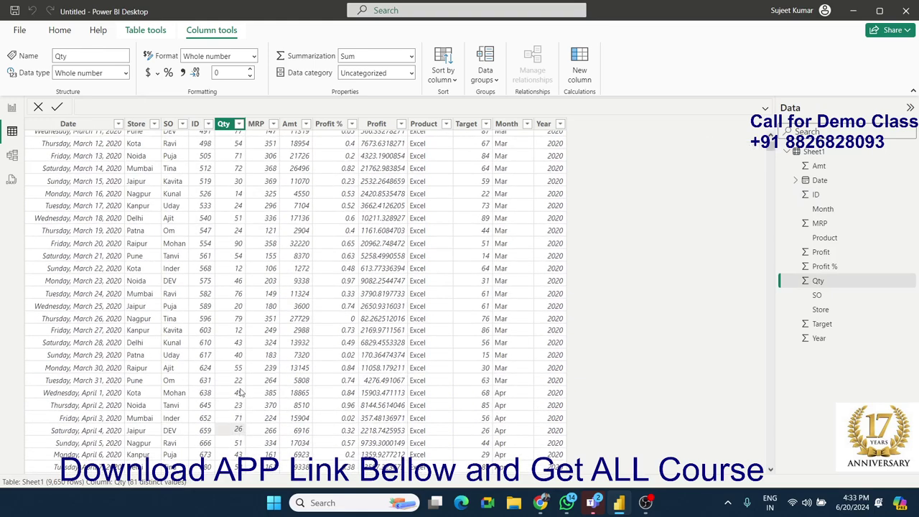
scroll(240, 363, "up", 10)
scroll(237, 373, "down", 4)
scroll(240, 359, "down", 3)
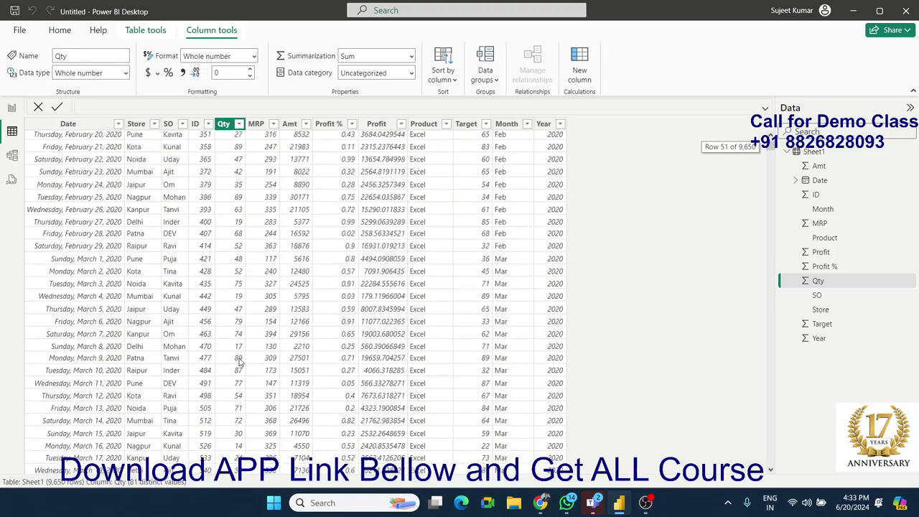
scroll(242, 331, "up", 9)
scroll(240, 302, "up", 7)
scroll(236, 225, "up", 4)
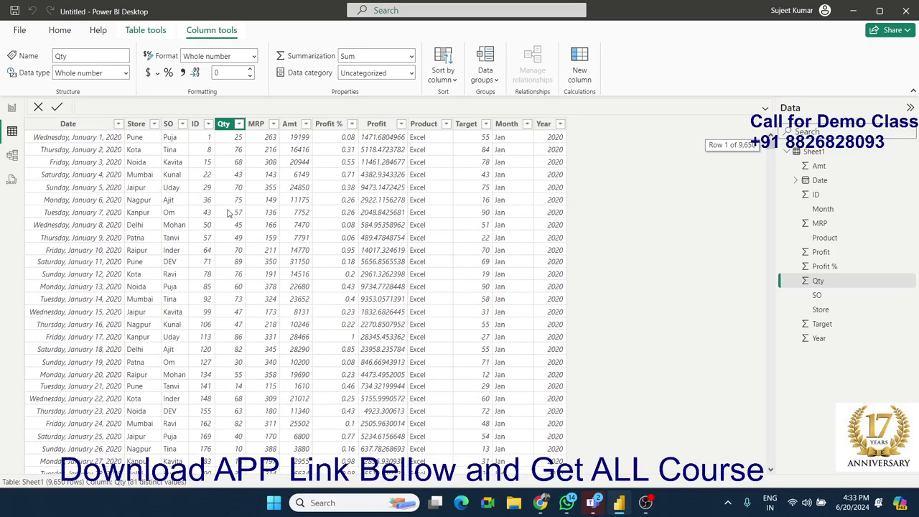
left_click(201, 140)
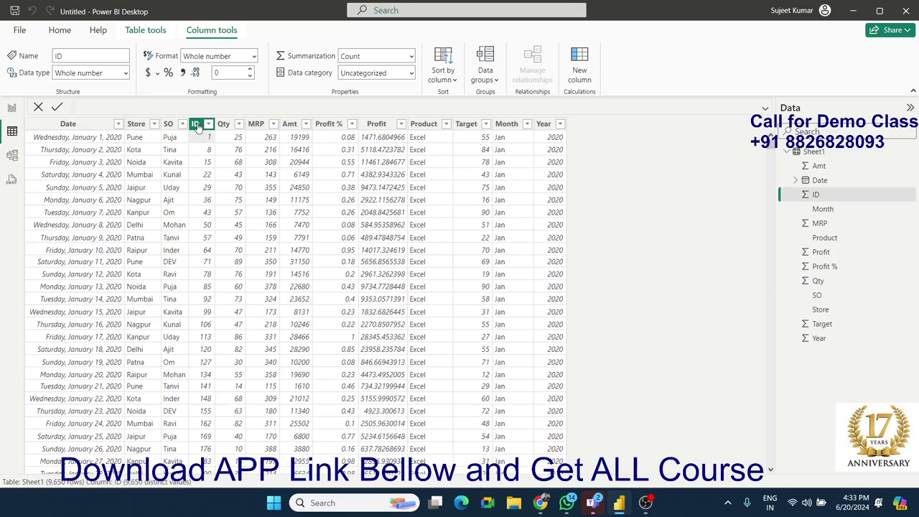
left_click(198, 126)
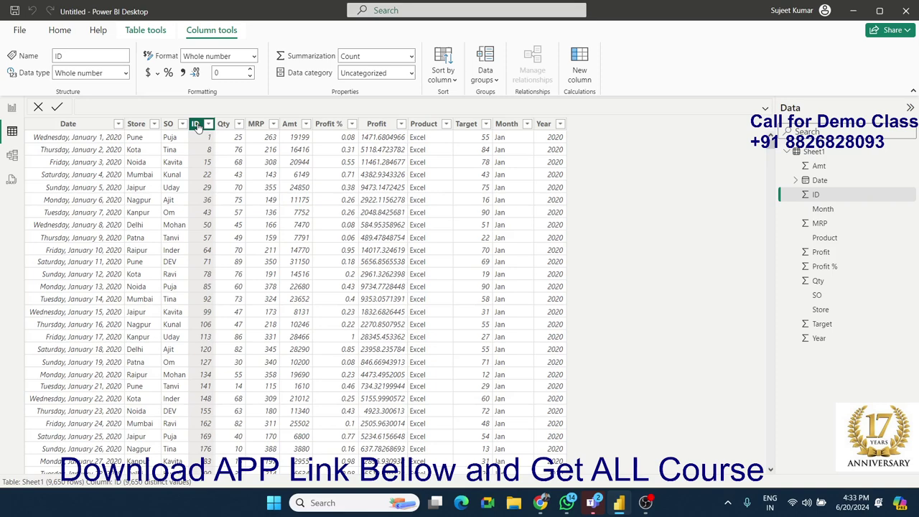
left_click(11, 109)
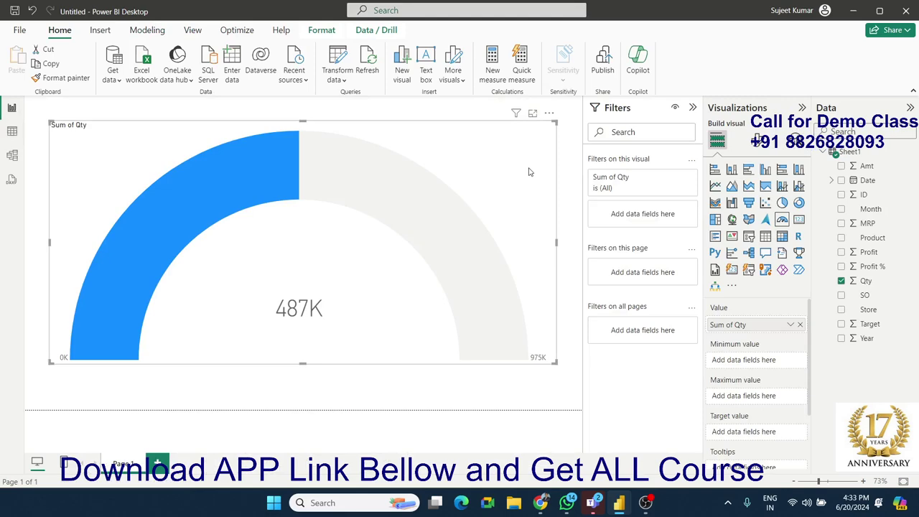
Add a new measure defined as MAX = COUNT(Sheet1[ID])*100.
left_click(577, 227)
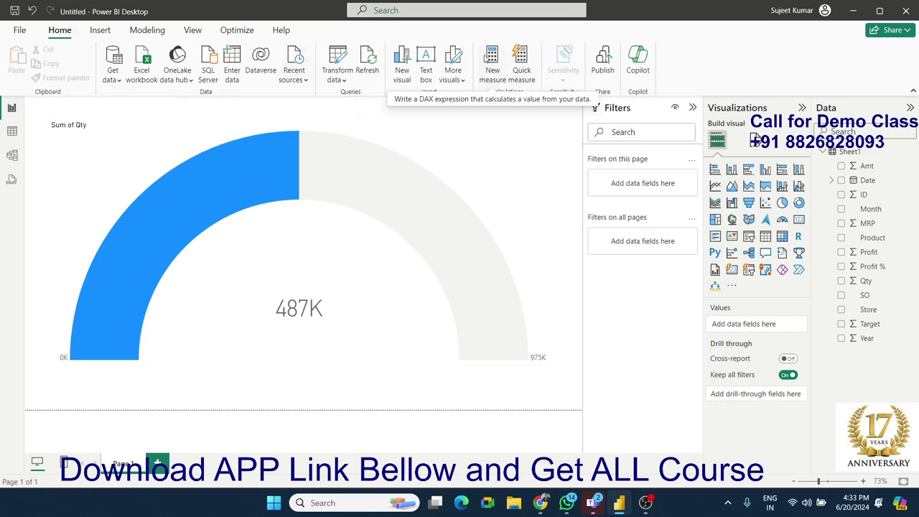
left_click(491, 64)
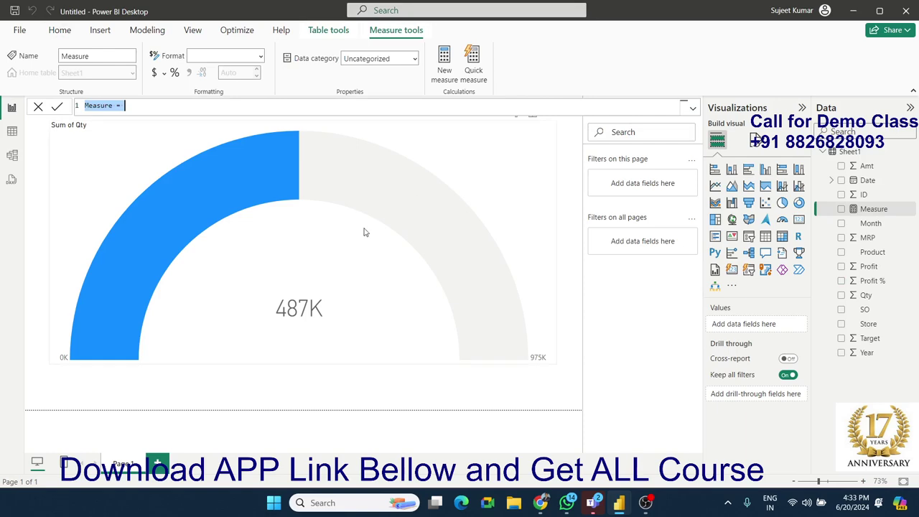
double_click(98, 104)
type("MAX")
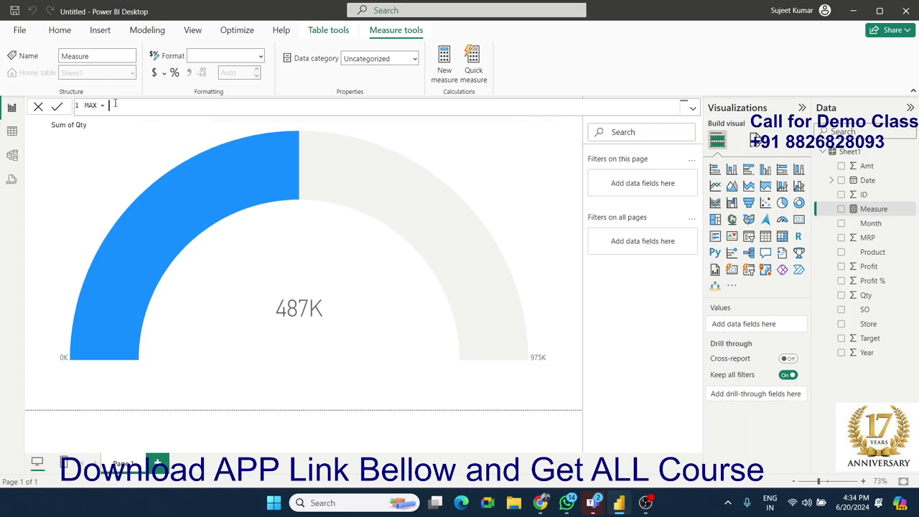
type("count")
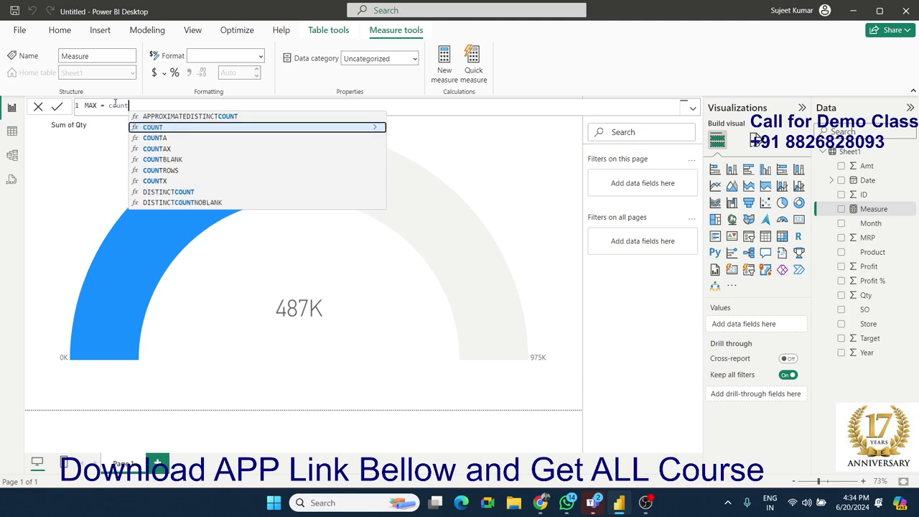
key("Tab")
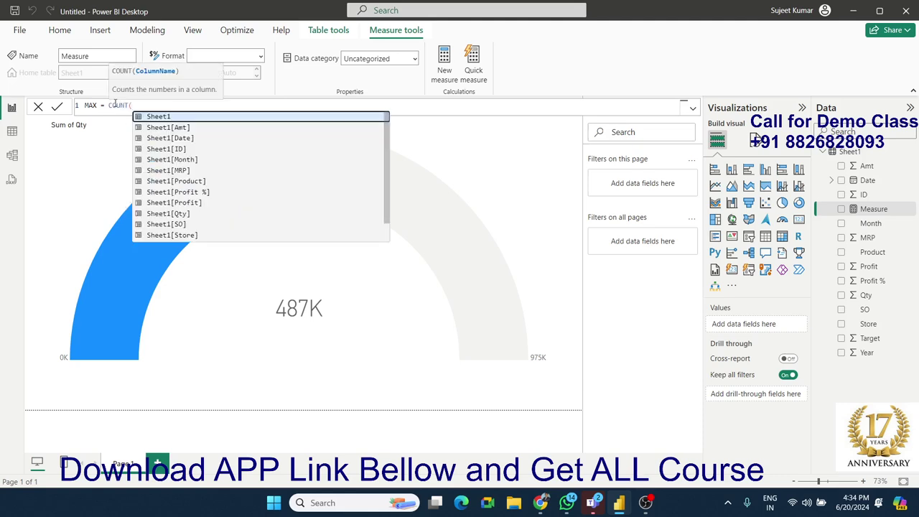
key("Down")
key("Down")
key("Down")
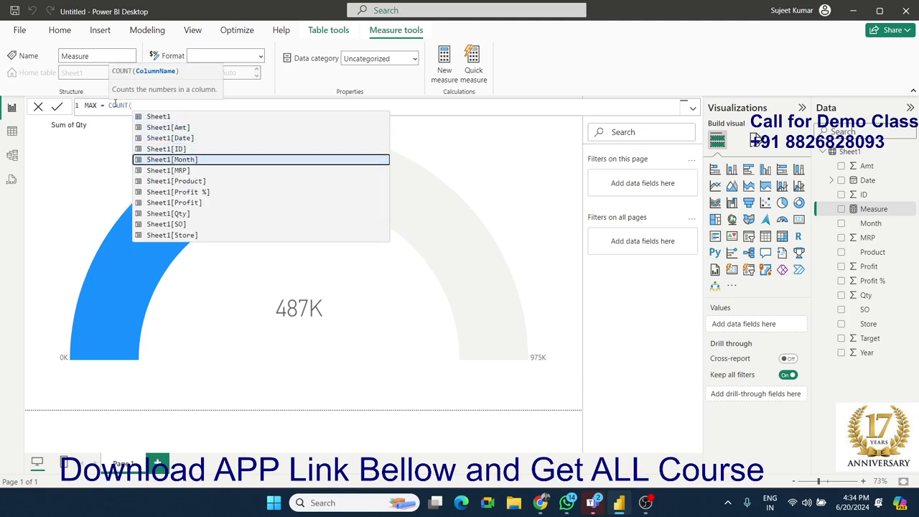
key("Up")
key("Tab")
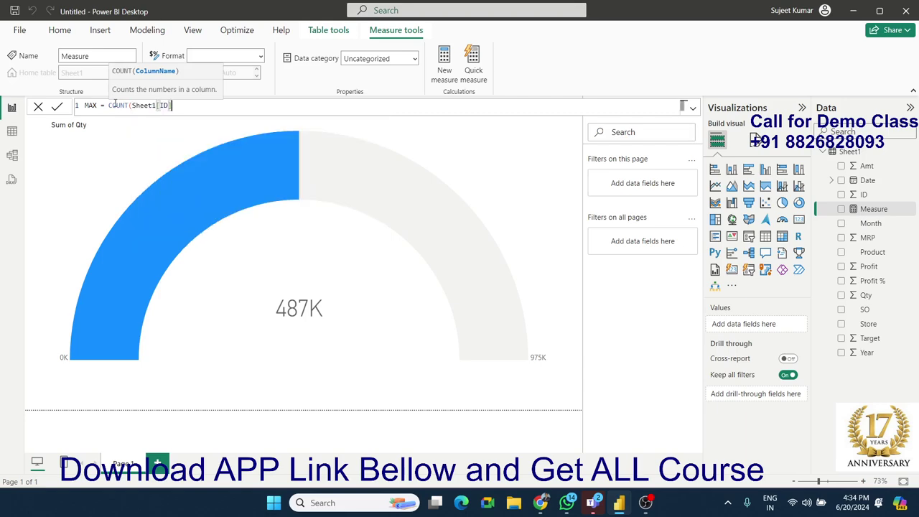
type(")*100")
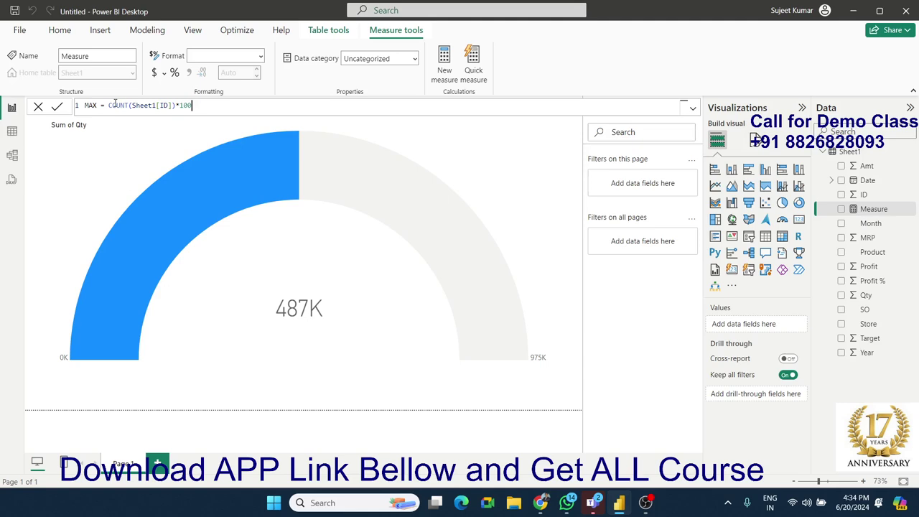
key("Return")
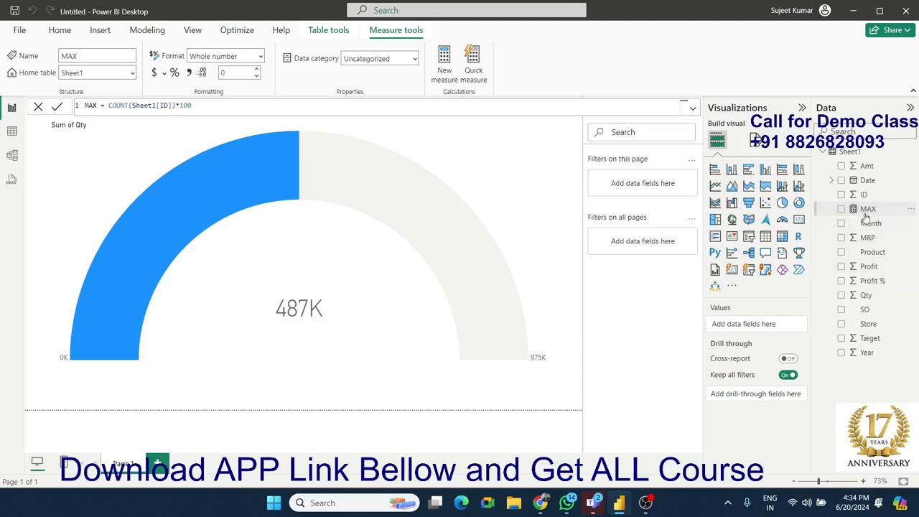
Set MAX as the gauge's maximum value (965K) and Target as its target value (485K).
left_click(494, 346)
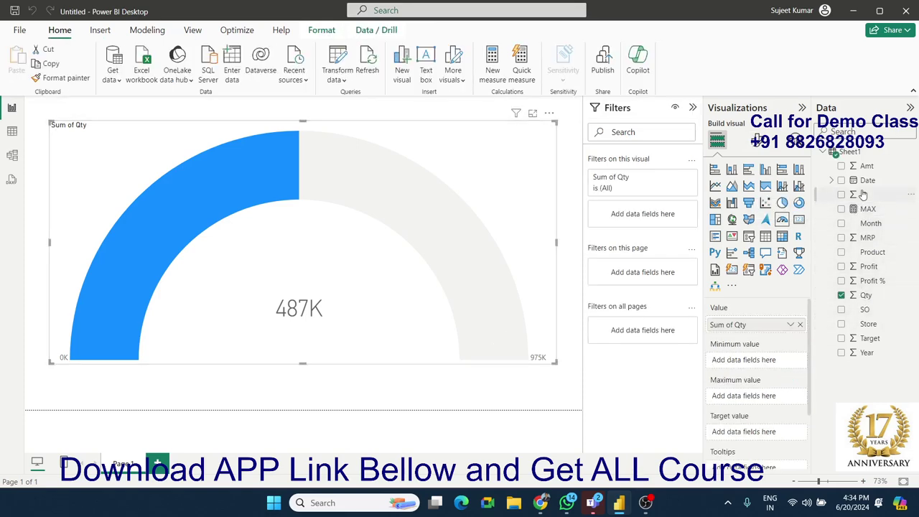
left_click_drag(871, 209, 764, 397)
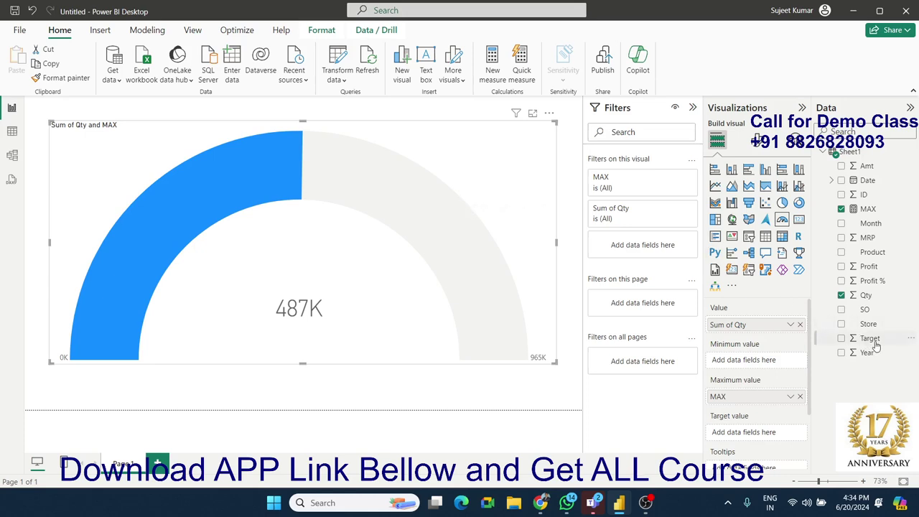
left_click_drag(874, 346, 782, 438)
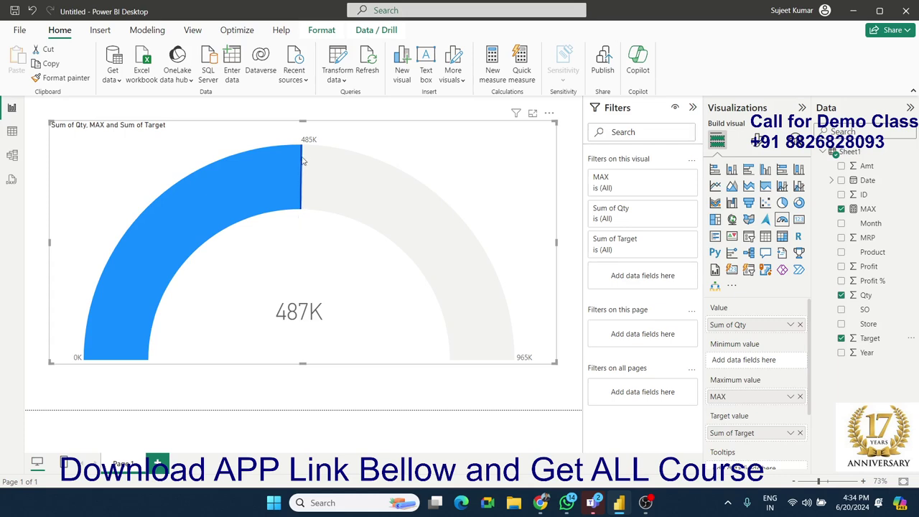
mouse_move(305, 145)
Set the gauge's target marker colour to red.
mouse_move(319, 324)
left_click(752, 144)
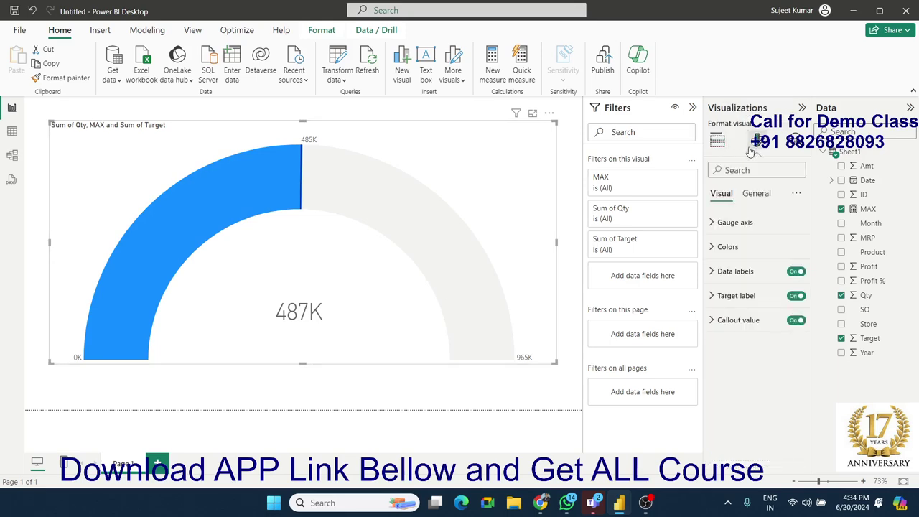
left_click(726, 226)
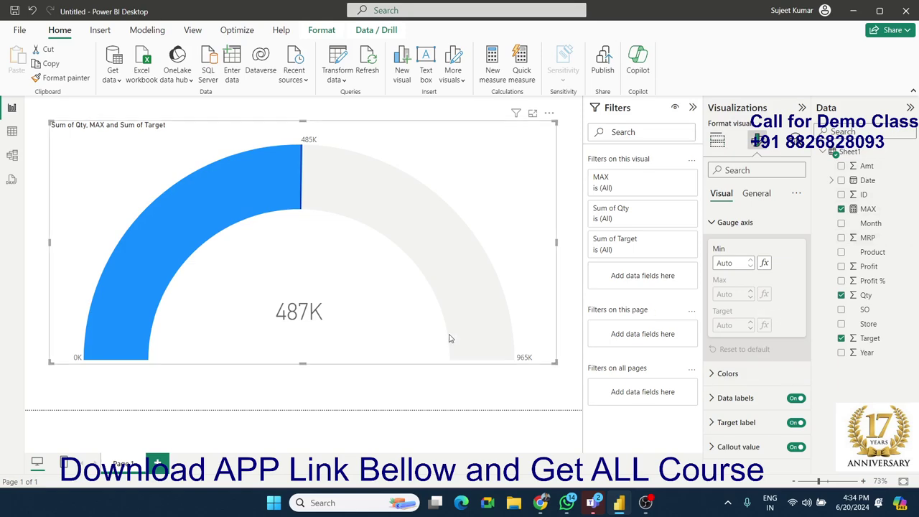
left_click(713, 374)
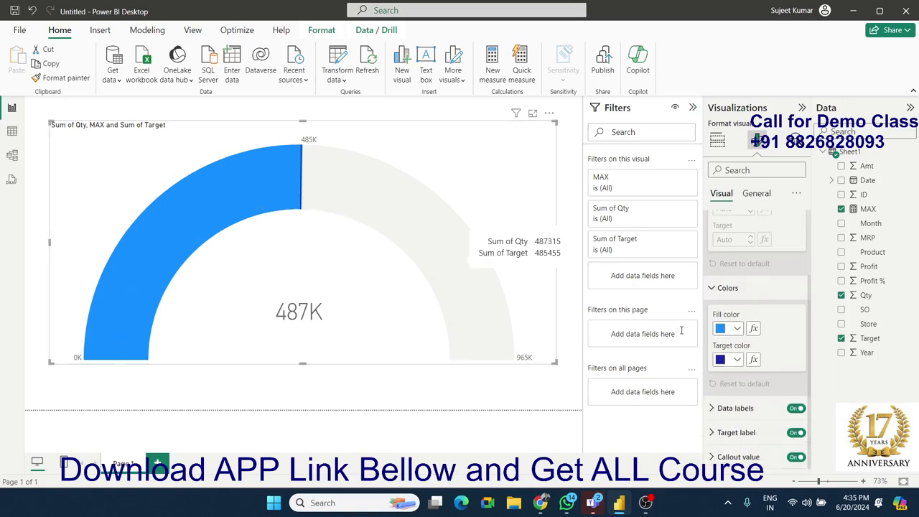
left_click(737, 361)
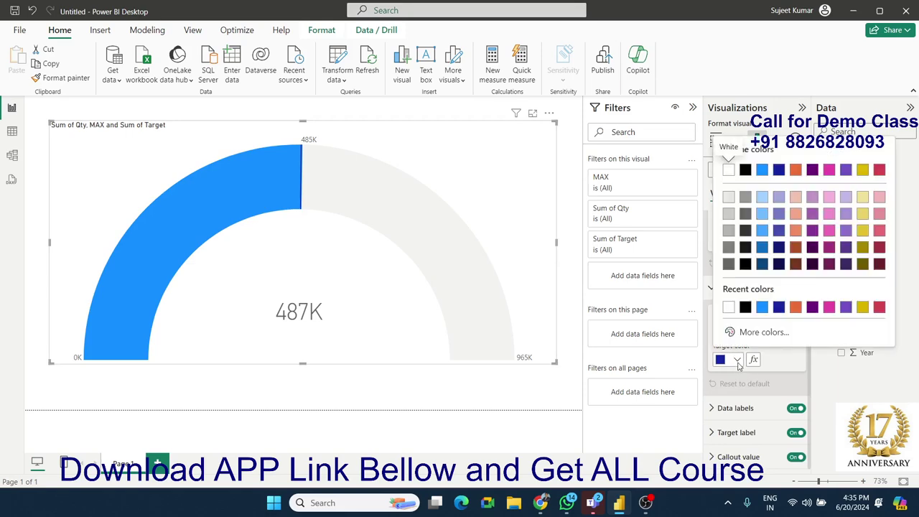
left_click(880, 169)
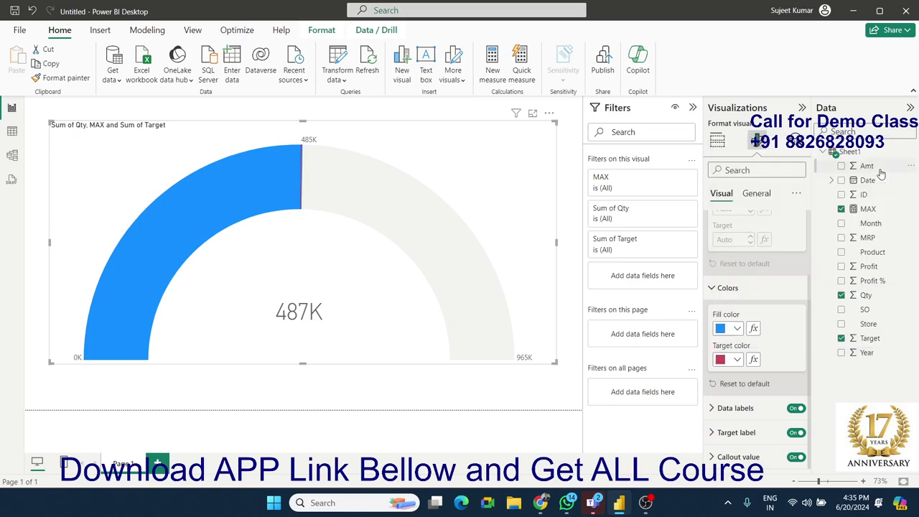
Change the gauge fill colour to a custom green shade.
left_click(738, 328)
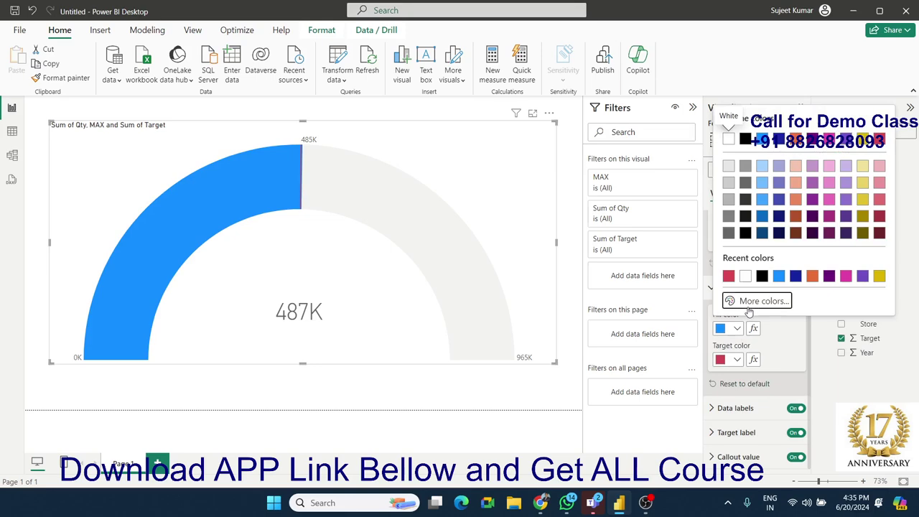
left_click(758, 300)
left_click(786, 263)
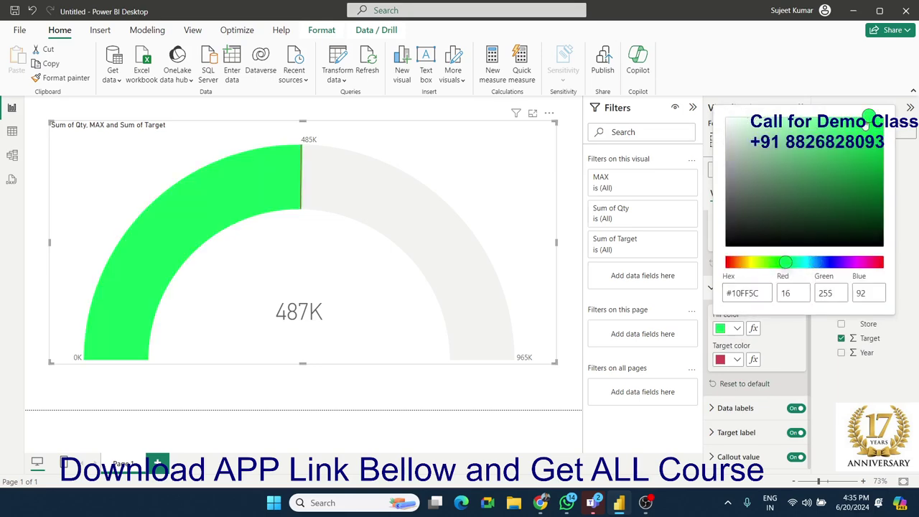
left_click(873, 127)
left_click_drag(873, 129, 880, 131)
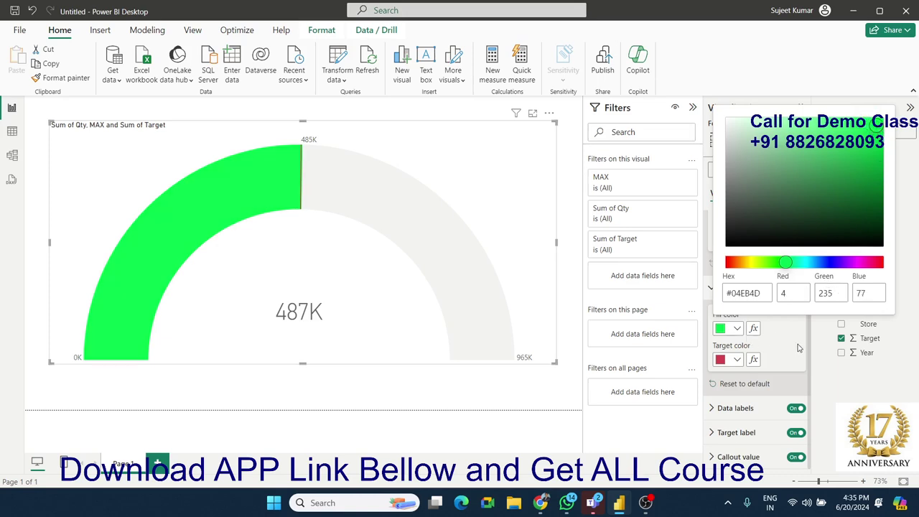
left_click(415, 375)
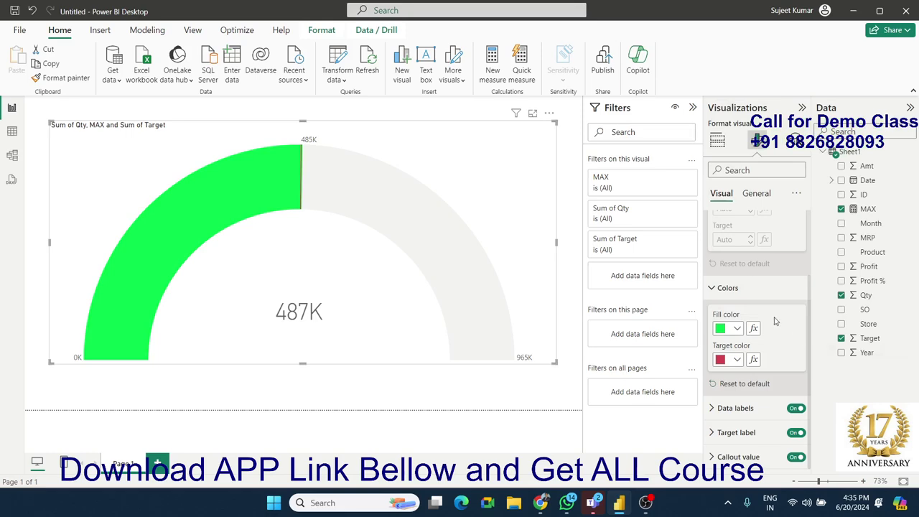
left_click(715, 293)
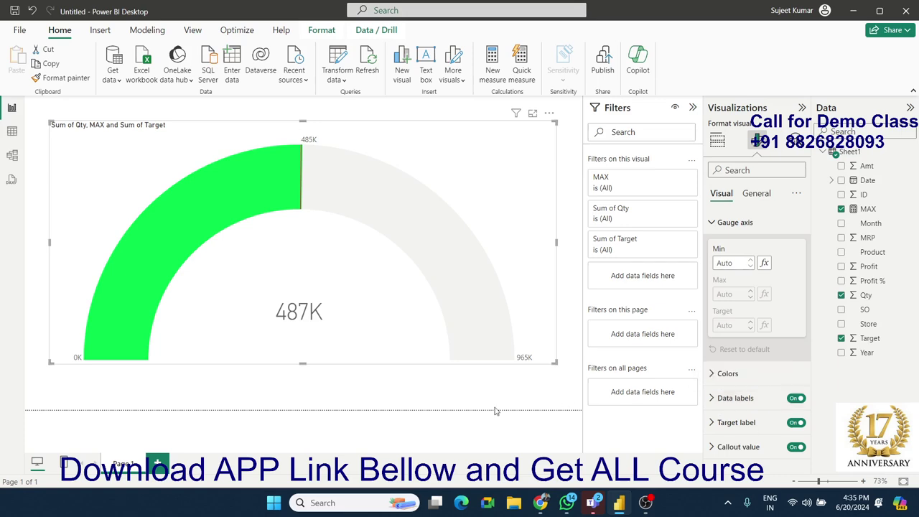
Hide the 485K target label, keeping the other labels, and add a new report page.
left_click(798, 399)
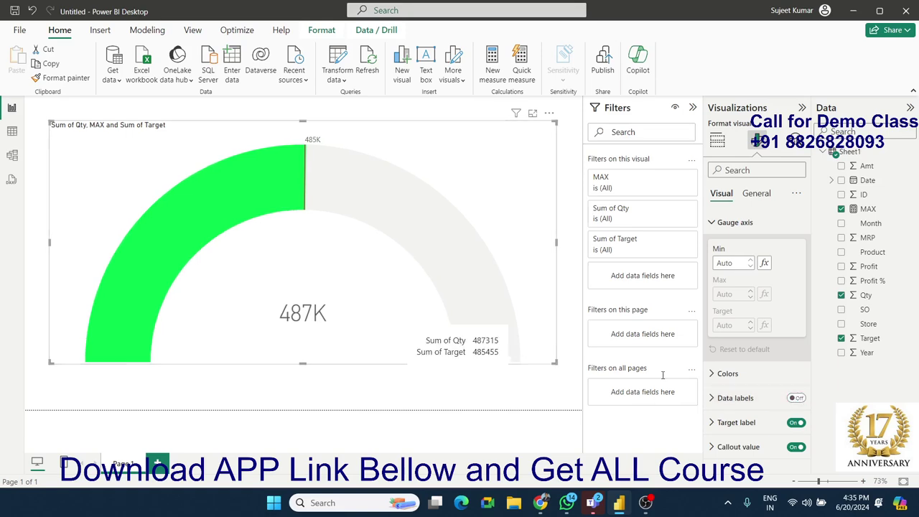
left_click(797, 398)
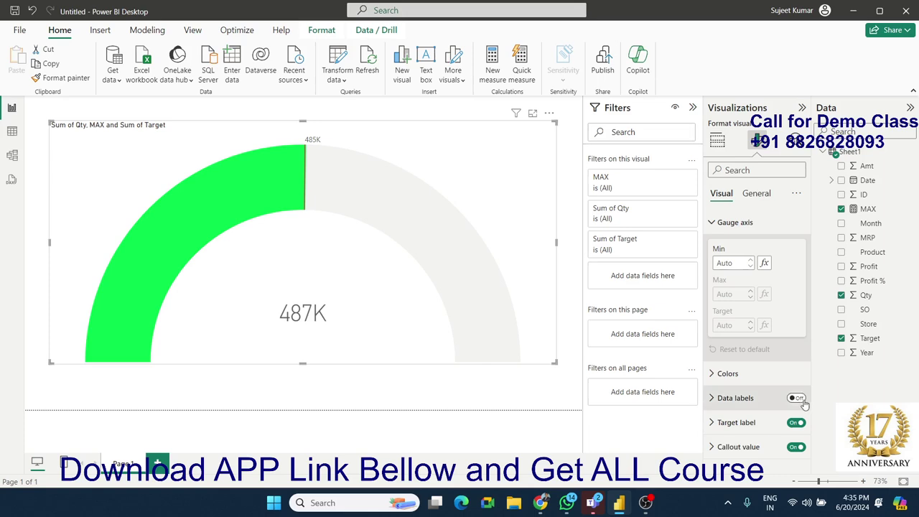
left_click(787, 426)
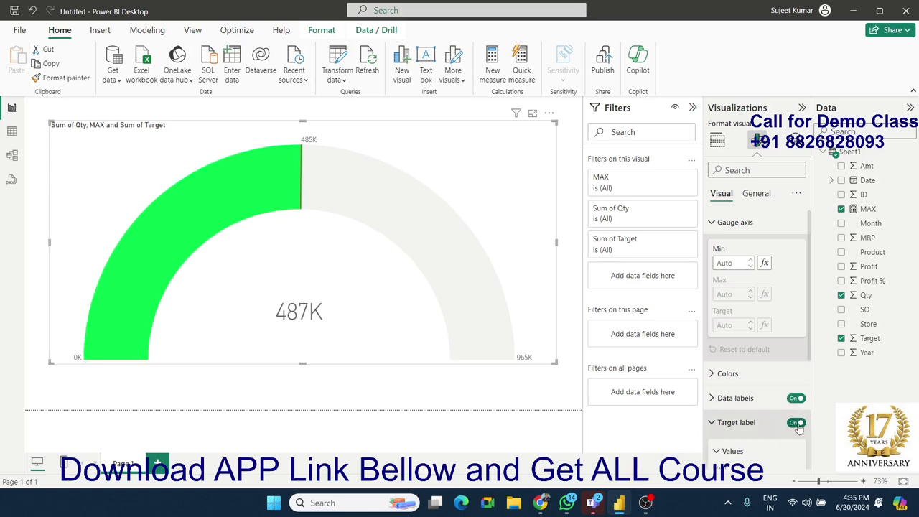
left_click(797, 423)
scroll(795, 424, "down", 2)
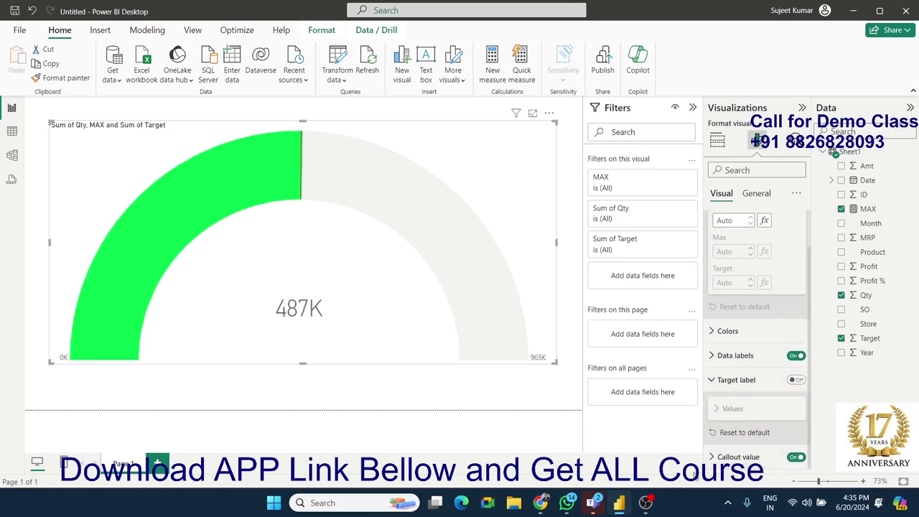
left_click(795, 460)
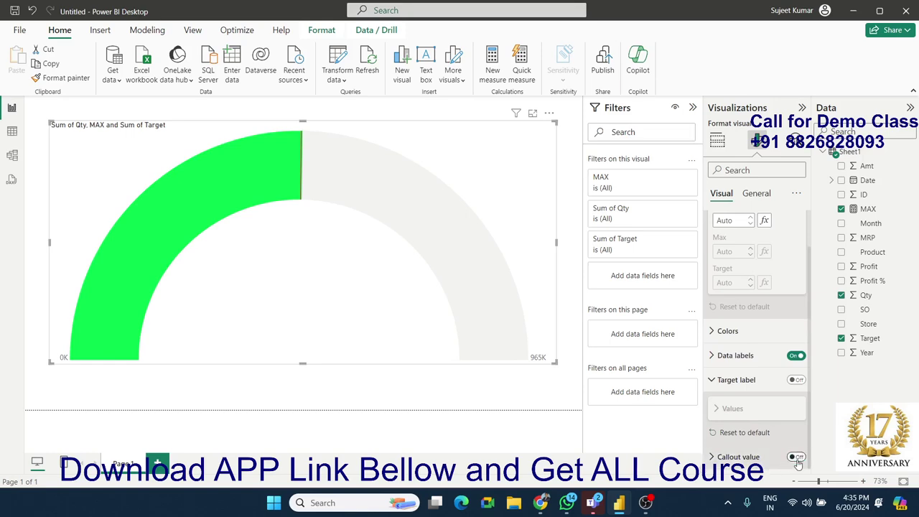
left_click(795, 460)
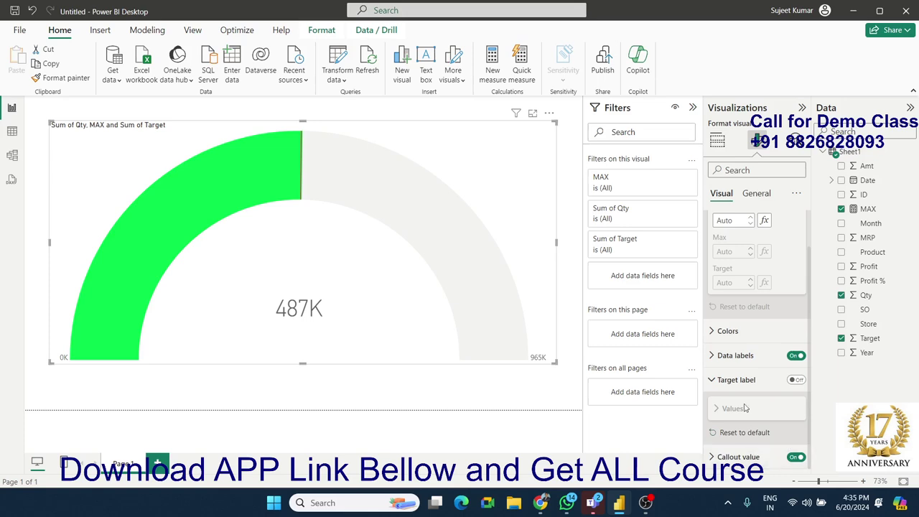
left_click(725, 382)
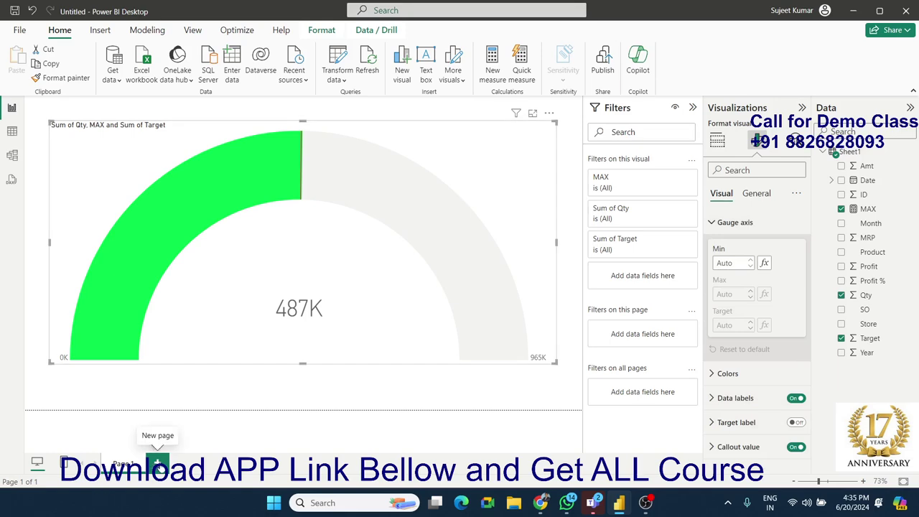
left_click(157, 464)
On the new Page 2, add a card showing Sum of Qty (487K).
left_click(130, 464)
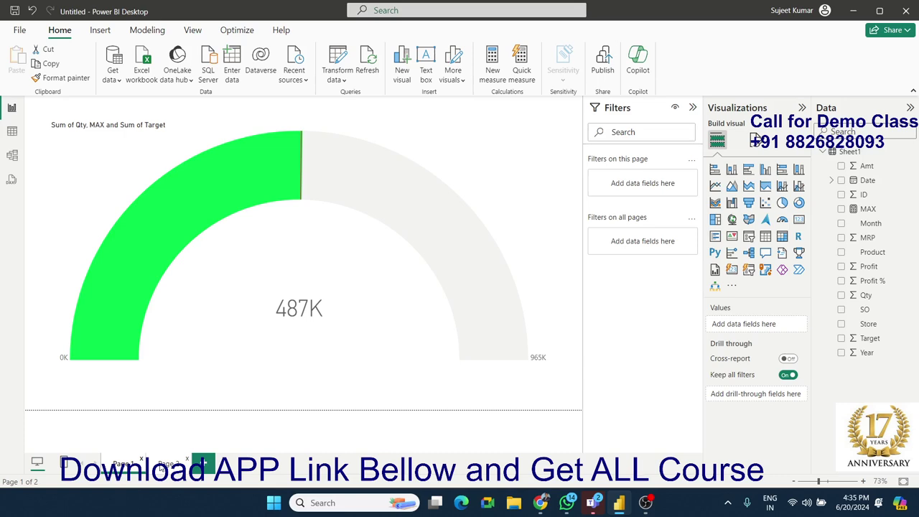
left_click(171, 465)
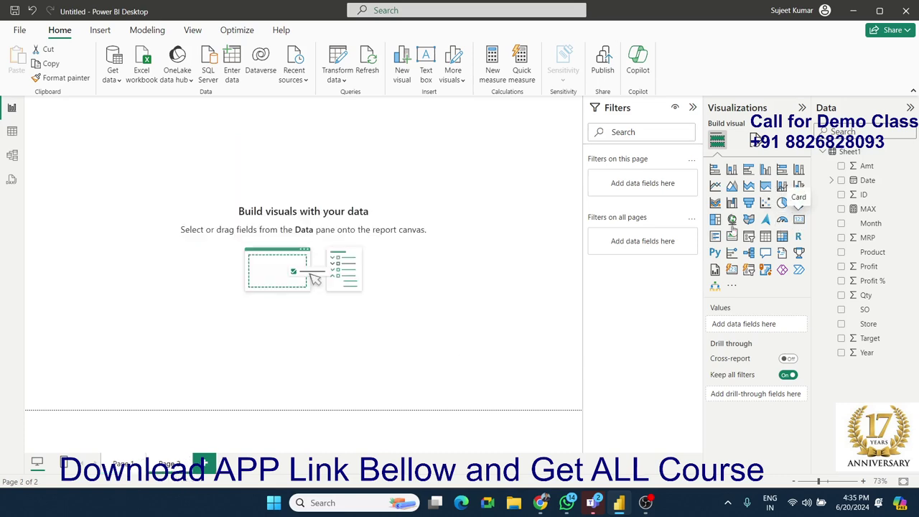
left_click(799, 221)
mouse_move(149, 214)
left_mouse_down()
mouse_move(295, 264)
mouse_move(260, 201)
left_mouse_up()
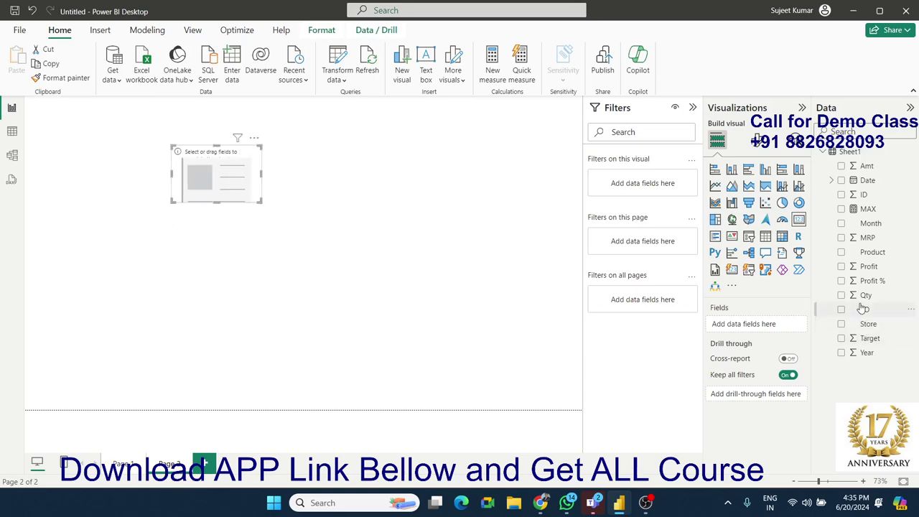
mouse_move(865, 295)
left_mouse_down()
mouse_move(233, 185)
mouse_move(465, 154)
left_mouse_up()
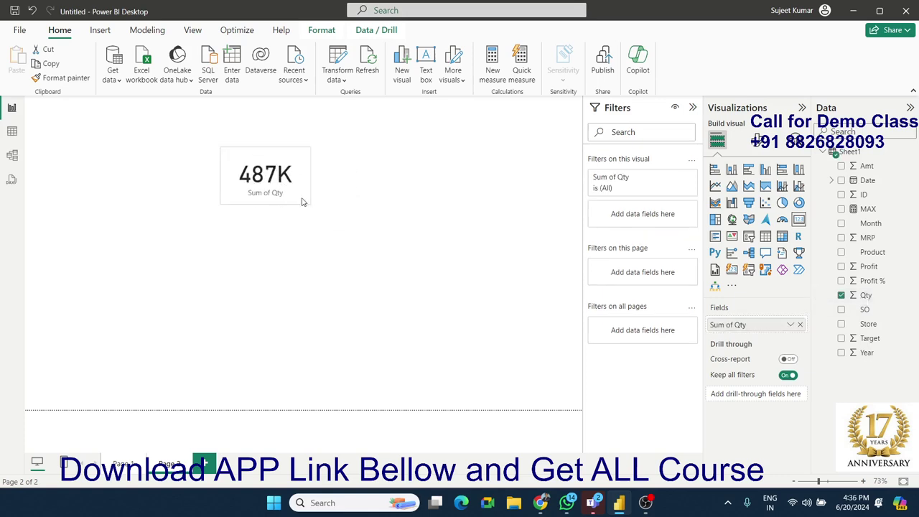
Move the 487K card to the top-left and insert a multi-row card.
left_click(426, 218)
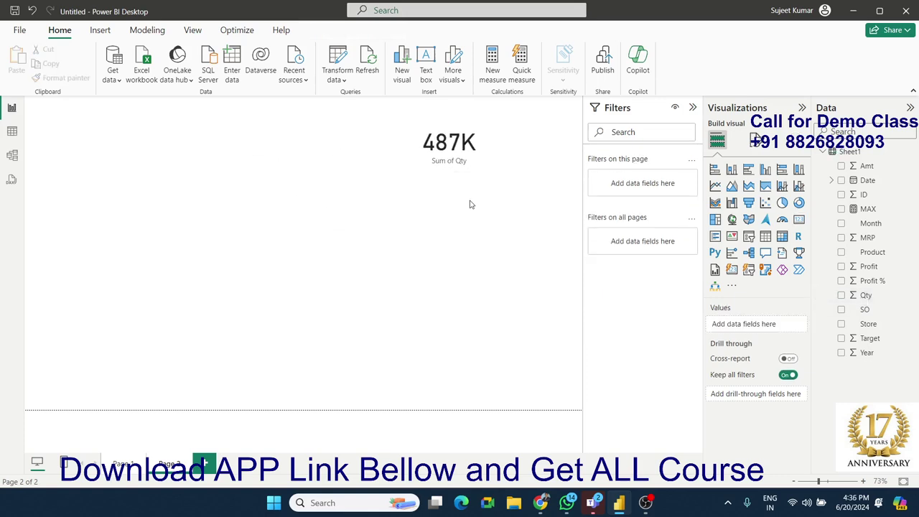
left_click_drag(456, 160, 90, 156)
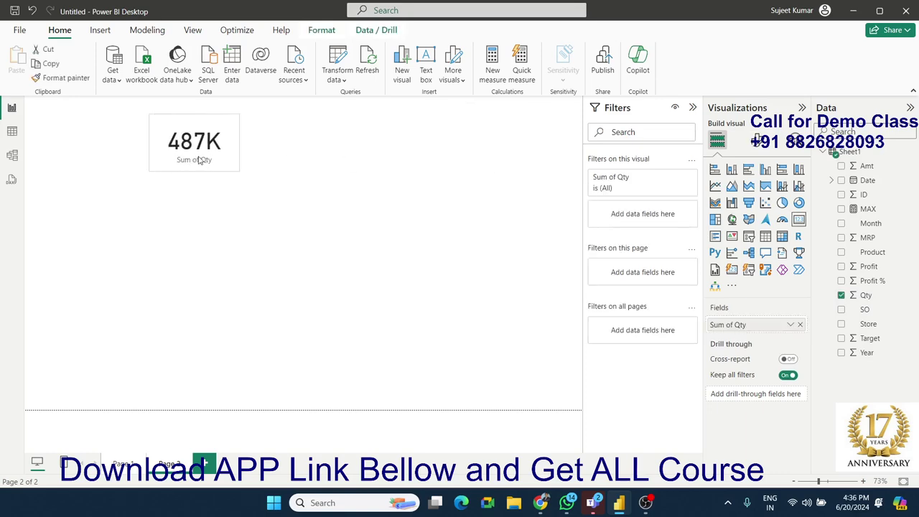
left_click(308, 222)
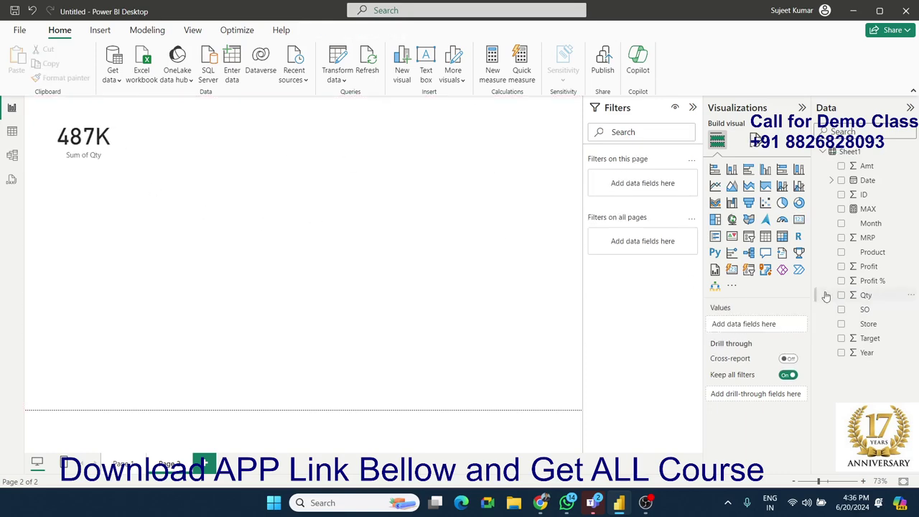
left_click(715, 238)
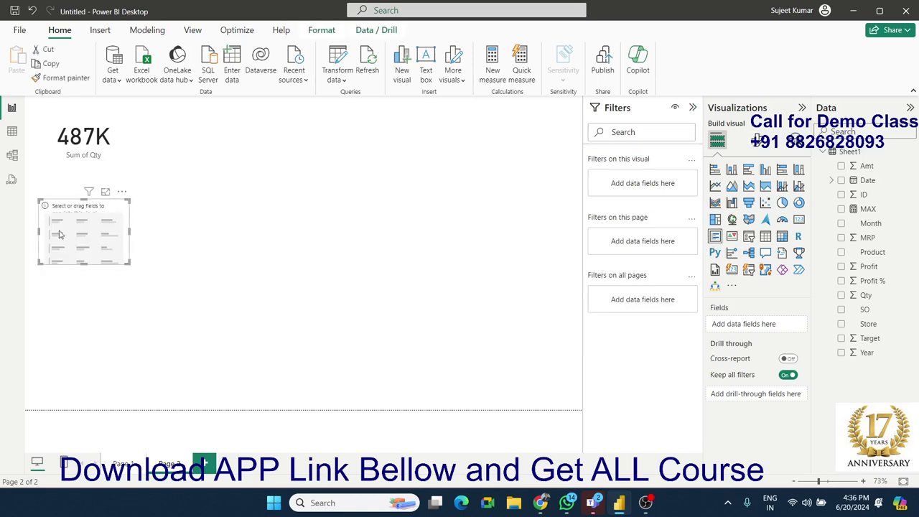
Place the multi-row card tall at the top-right, showing Product and Sum of Qty.
left_click_drag(61, 235, 514, 132)
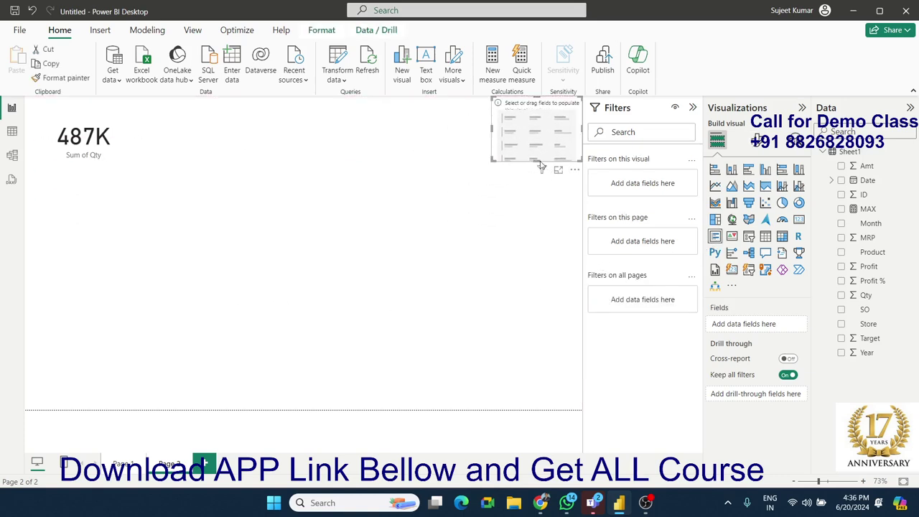
left_click_drag(539, 162, 540, 403)
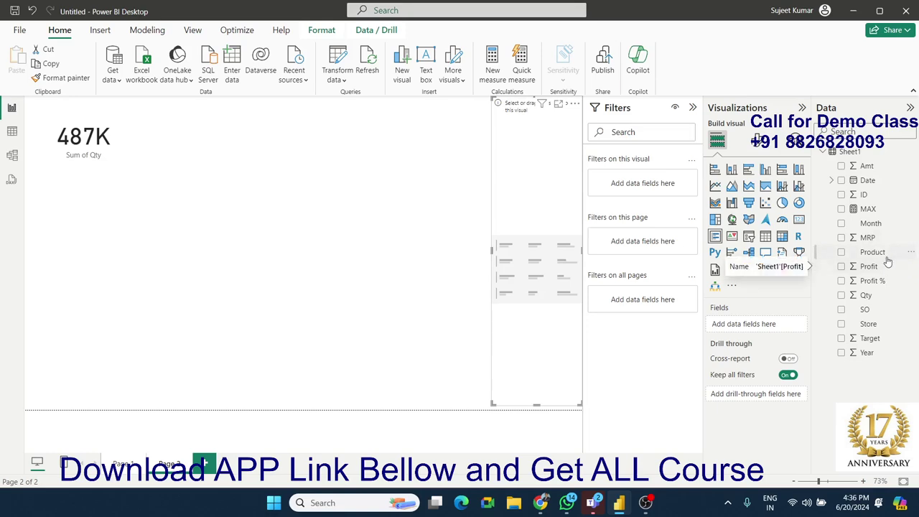
left_click_drag(880, 257, 559, 191)
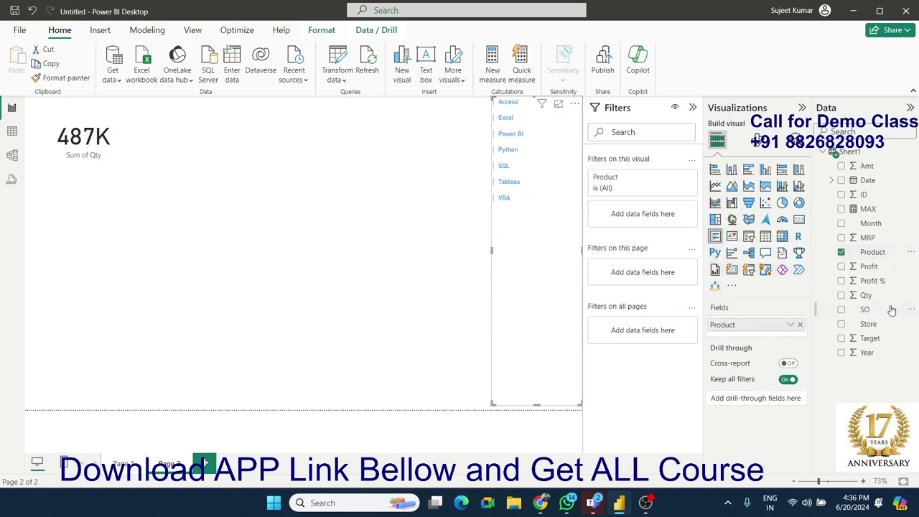
mouse_move(866, 296)
left_mouse_down()
mouse_move(562, 287)
mouse_move(550, 264)
left_mouse_up()
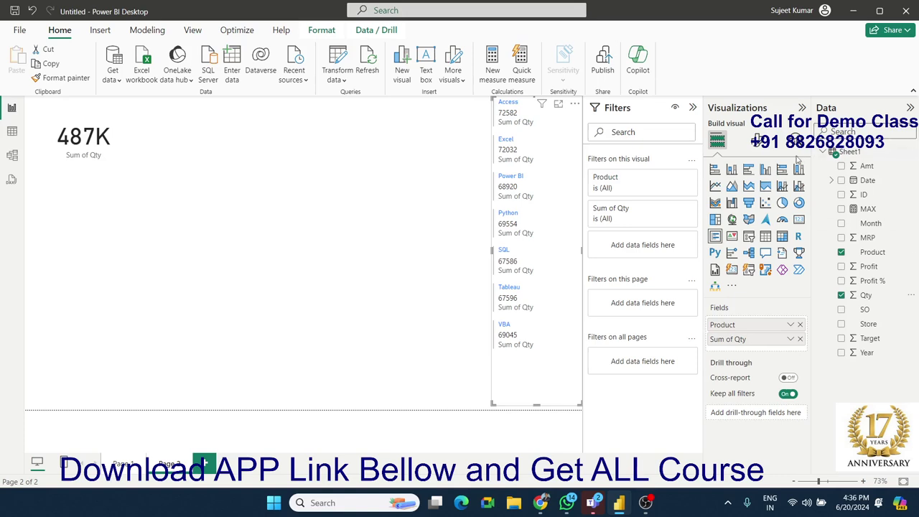
left_click(758, 141)
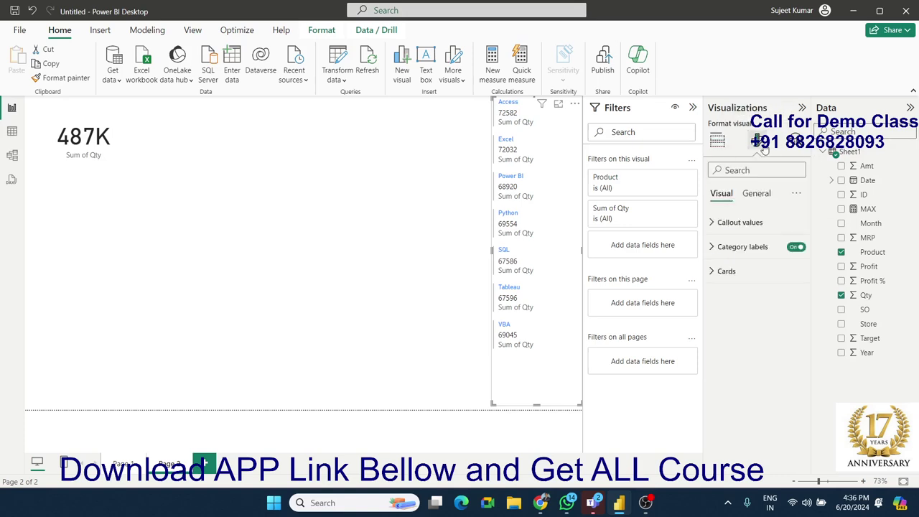
Make the product names bold and try a top border on the cards, leaving it off.
left_click(721, 276)
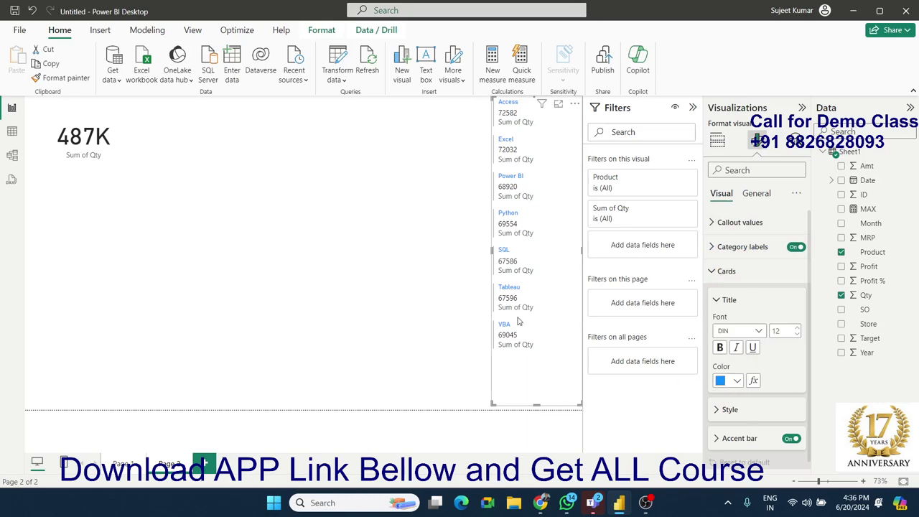
left_click(719, 348)
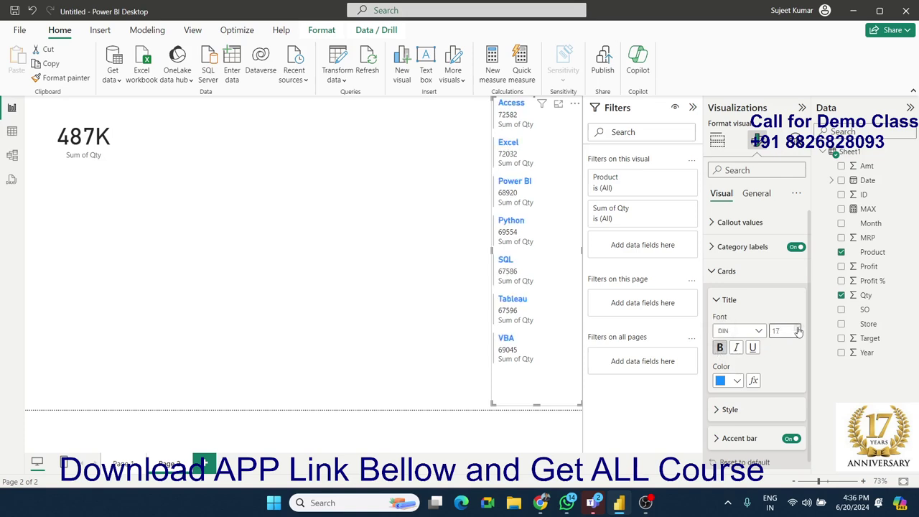
left_click(729, 409)
scroll(732, 373, "down", 3)
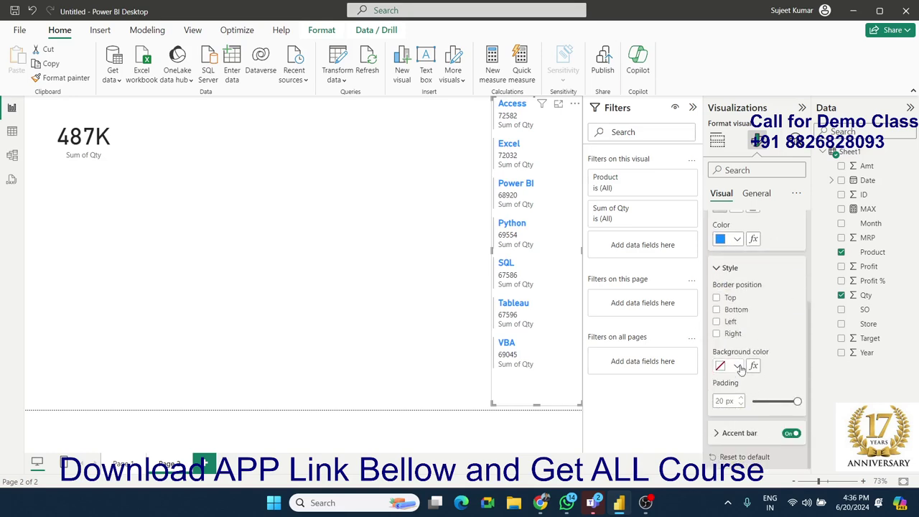
left_click(716, 298)
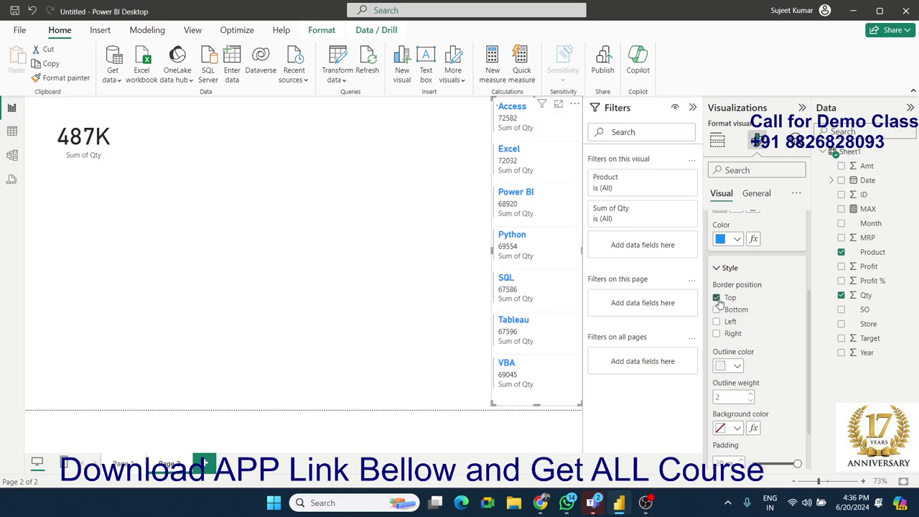
left_click(717, 298)
left_click(717, 298)
left_click(717, 298)
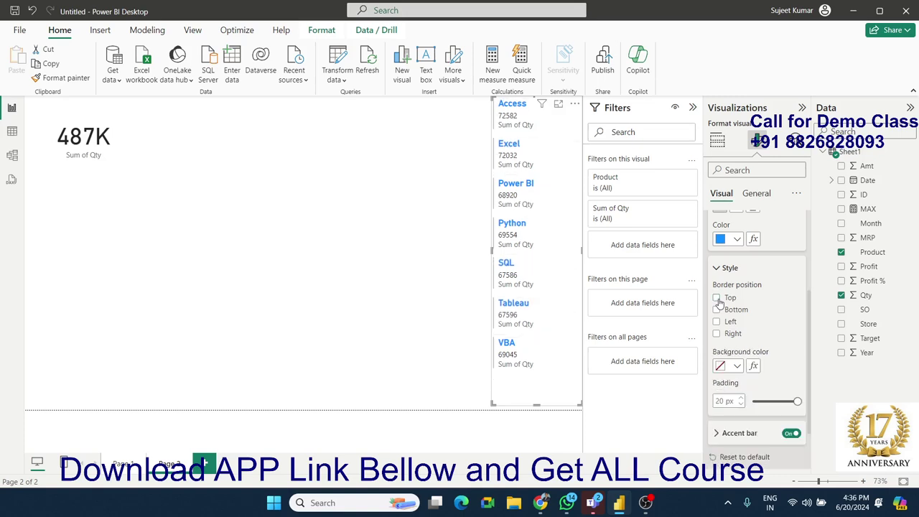
Test bottom and right borders, leave them off, and reduce card padding to 6 px.
left_click(716, 310)
left_click(717, 310)
left_click(716, 334)
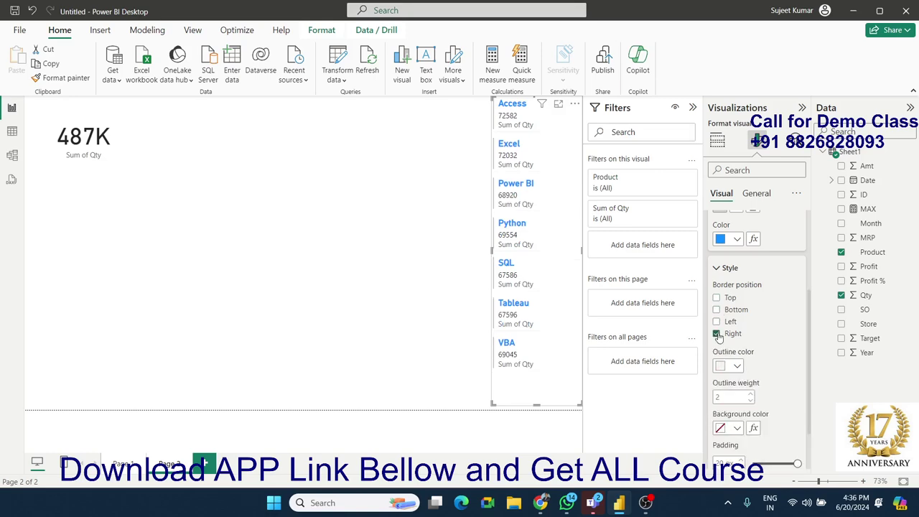
left_click(717, 334)
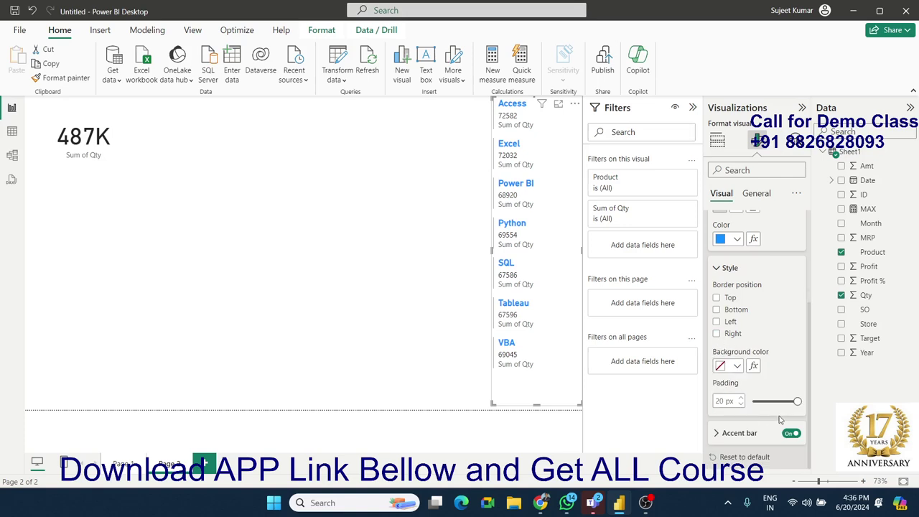
left_click_drag(797, 403, 766, 403)
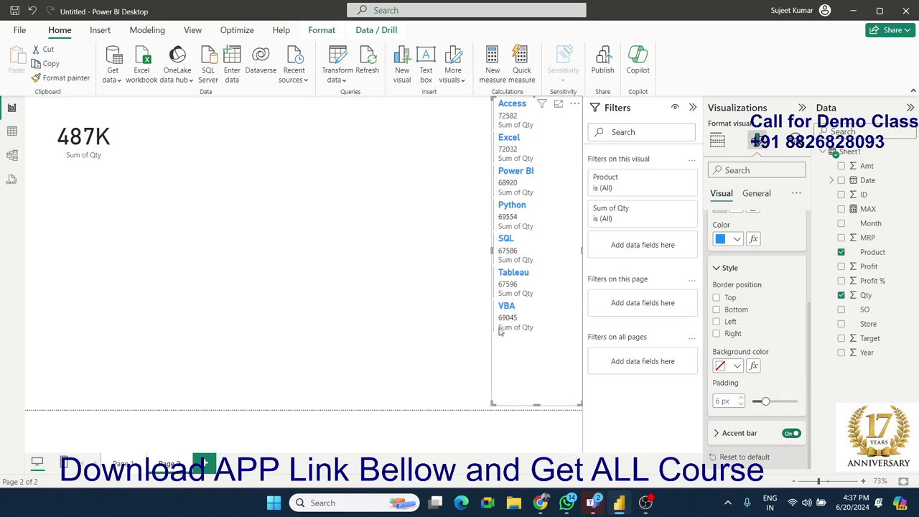
Give the card entries a purple accent bar with width 10.
left_click(732, 434)
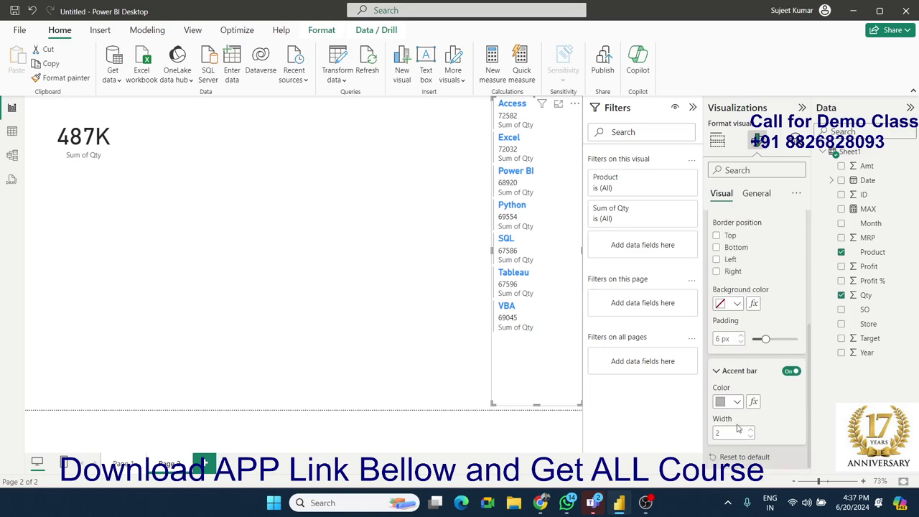
left_click(750, 430)
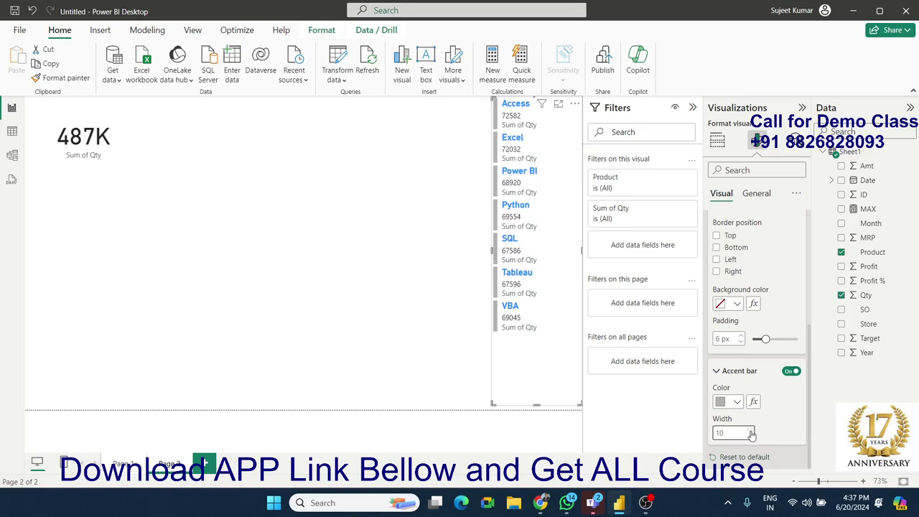
double_click(733, 432)
type("15")
key("BackSpace")
key("BackSpace")
left_click(736, 401)
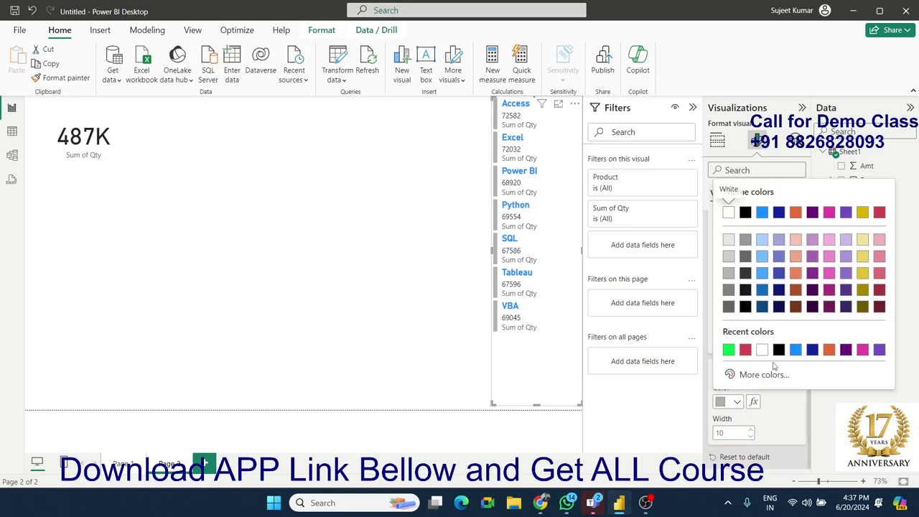
left_click(880, 350)
left_click(437, 334)
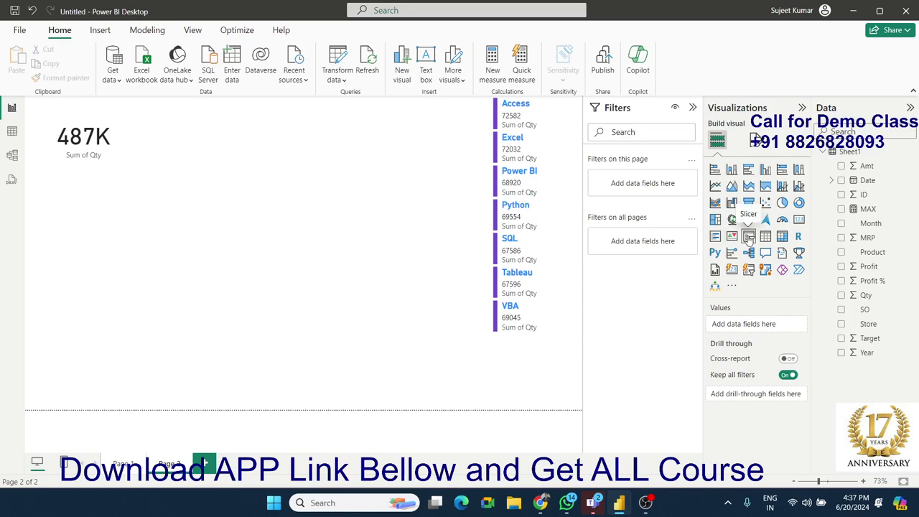
Add an empty slicer near the top centre and reshape it wider and shorter.
left_click(748, 238)
left_click_drag(118, 248, 313, 199)
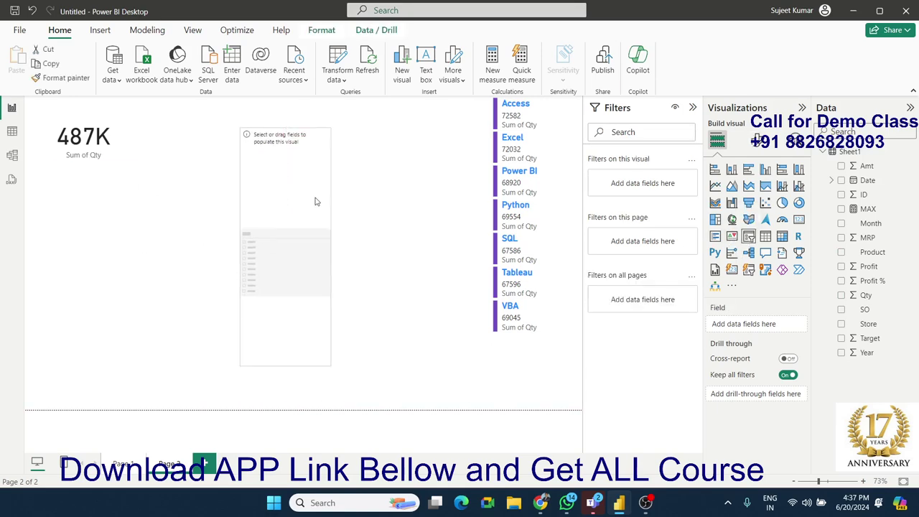
left_click(324, 359)
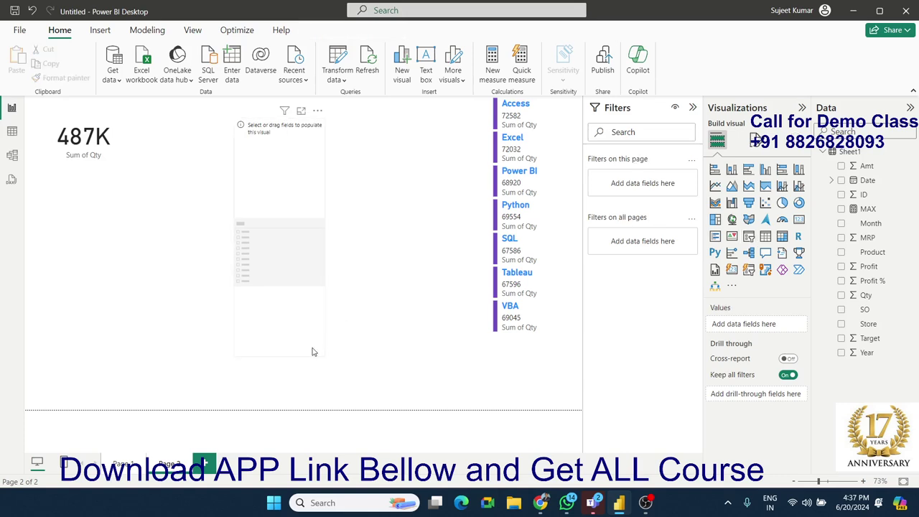
left_click_drag(324, 355, 402, 216)
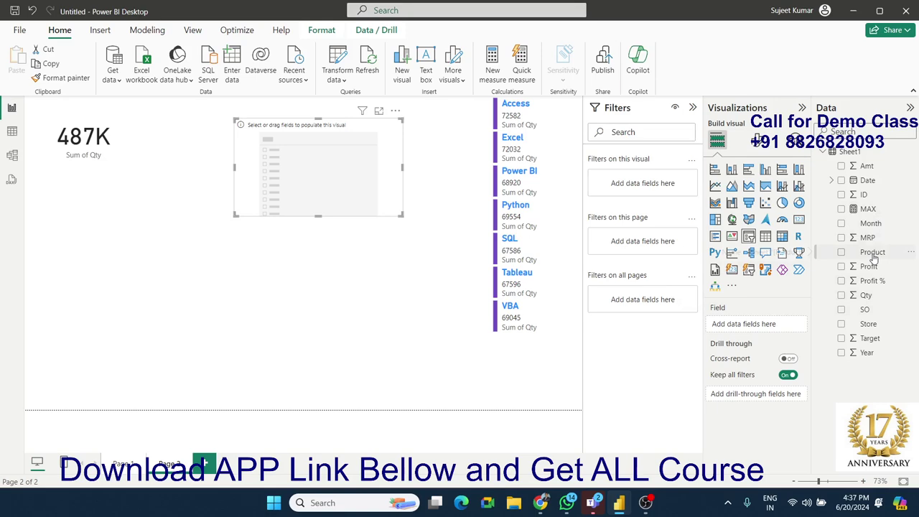
Put Product in the slicer's field with SO nested beneath it, enlarging the slicer.
mouse_move(873, 256)
left_mouse_down()
mouse_move(644, 275)
mouse_move(331, 195)
left_mouse_up()
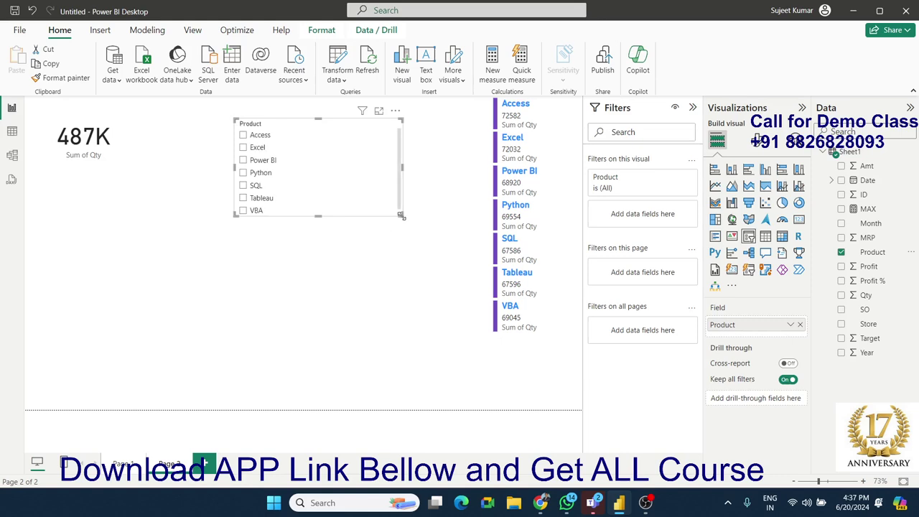
left_click_drag(401, 215, 417, 261)
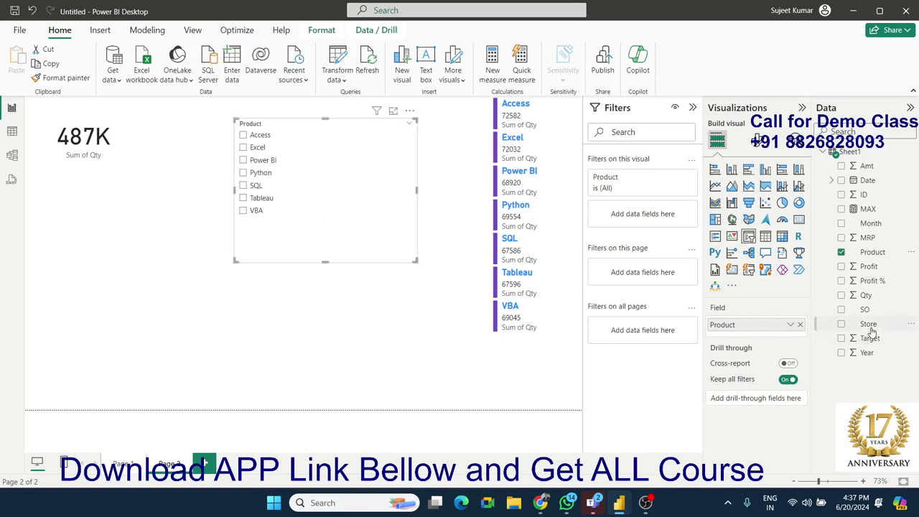
left_click_drag(865, 310, 385, 240)
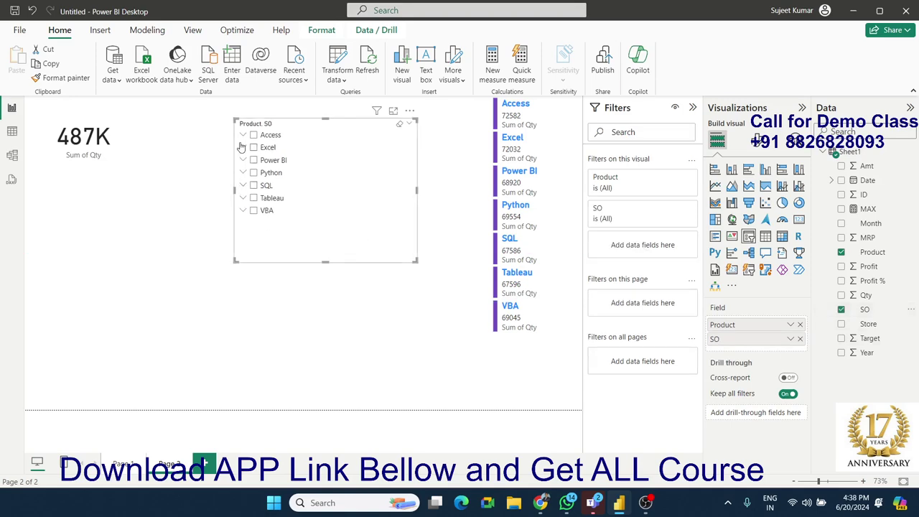
Expand and collapse Access, Excel and Power BI to check their SO names.
left_click(243, 136)
left_click(244, 137)
left_click(243, 148)
left_click(243, 147)
left_click(243, 160)
left_click(243, 160)
left_click(762, 143)
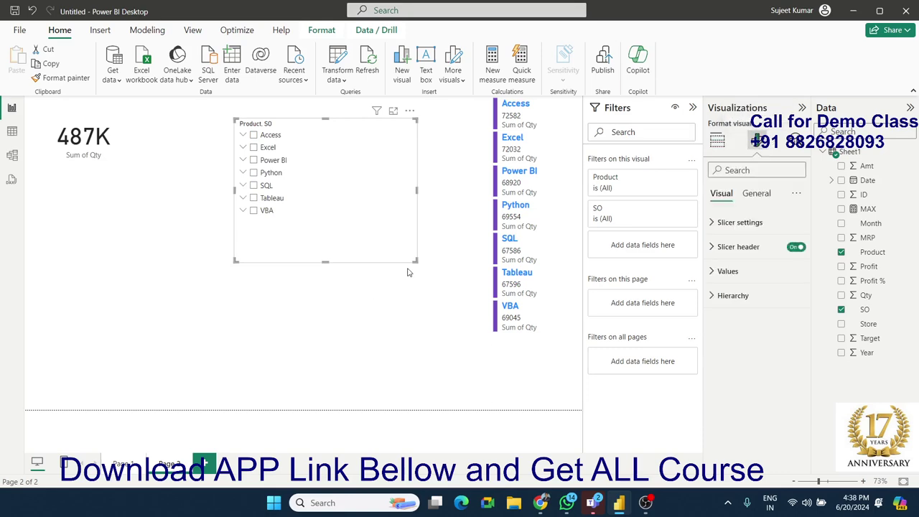
Enlarge the slicer and try the Dropdown style, checking Excel's SO entries.
left_click_drag(416, 262, 436, 348)
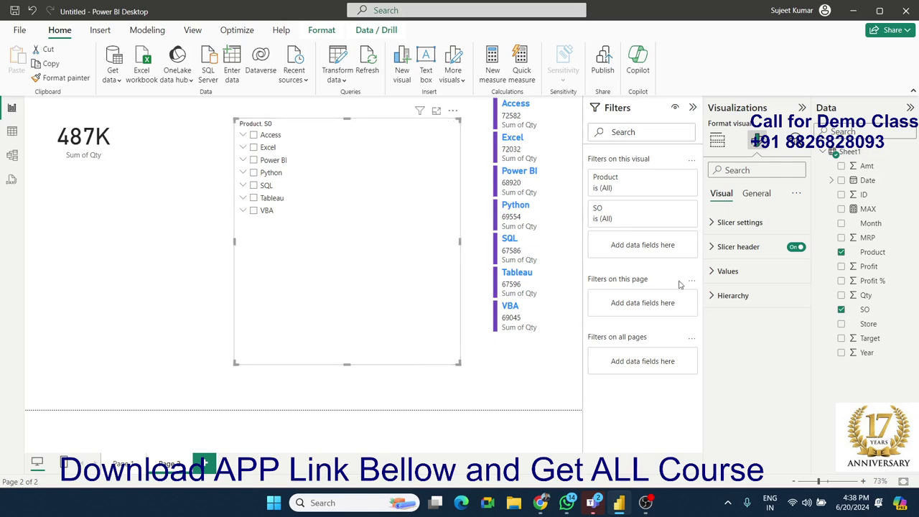
left_click(743, 228)
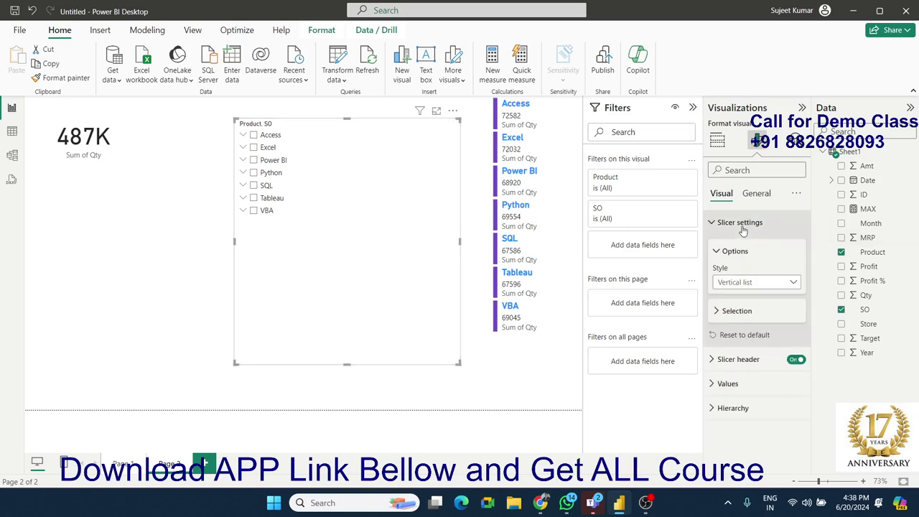
left_click(741, 283)
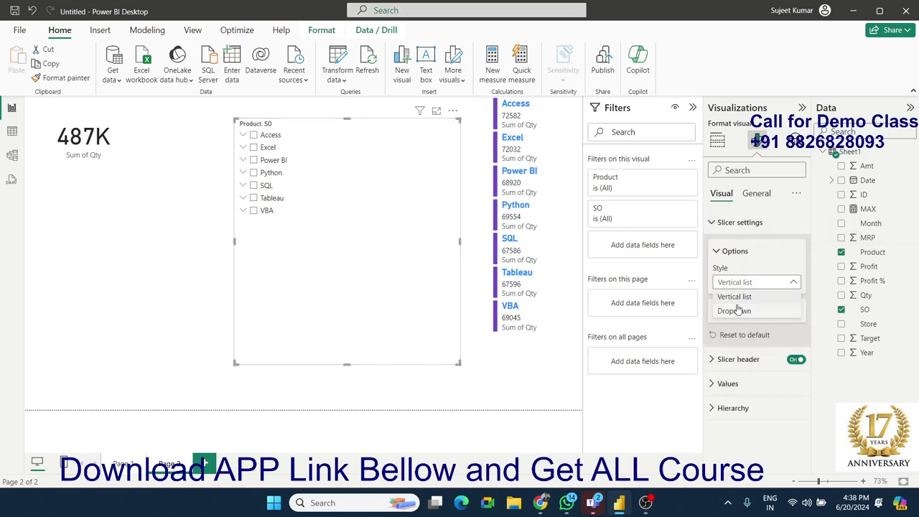
left_click(734, 311)
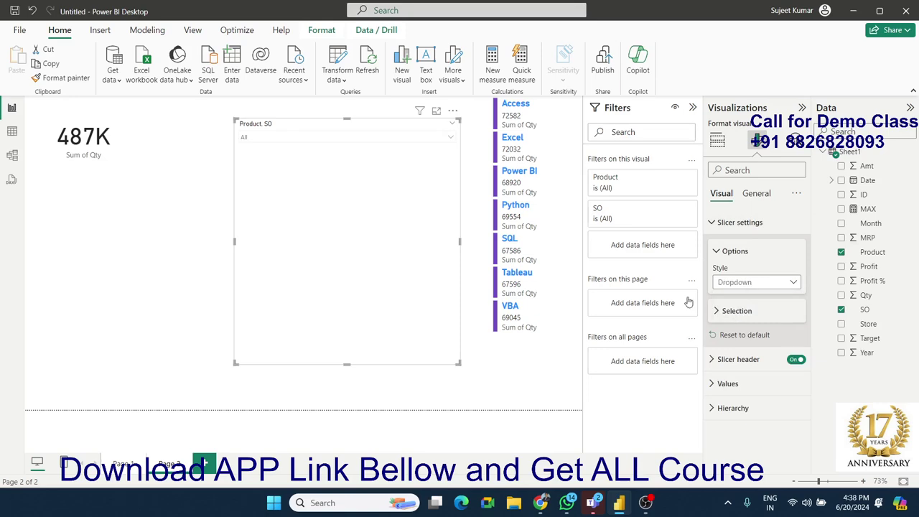
left_click(434, 140)
left_click(246, 164)
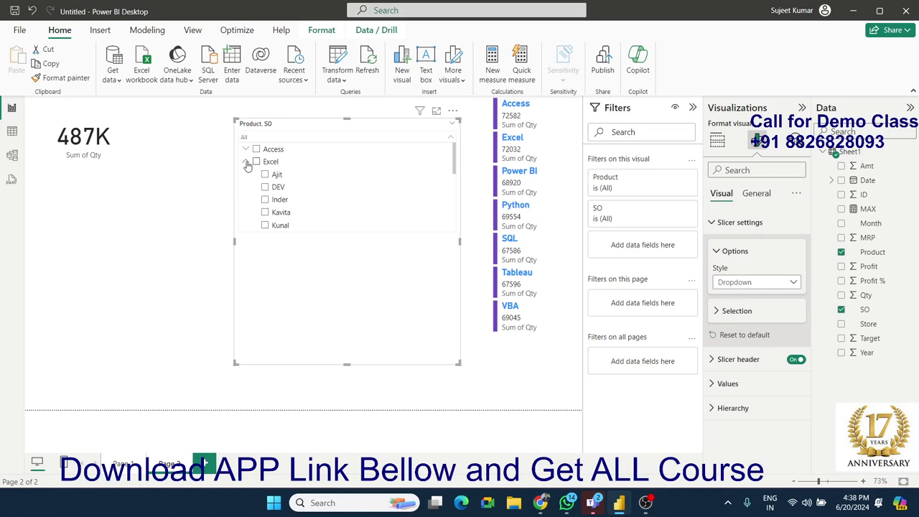
left_click(246, 164)
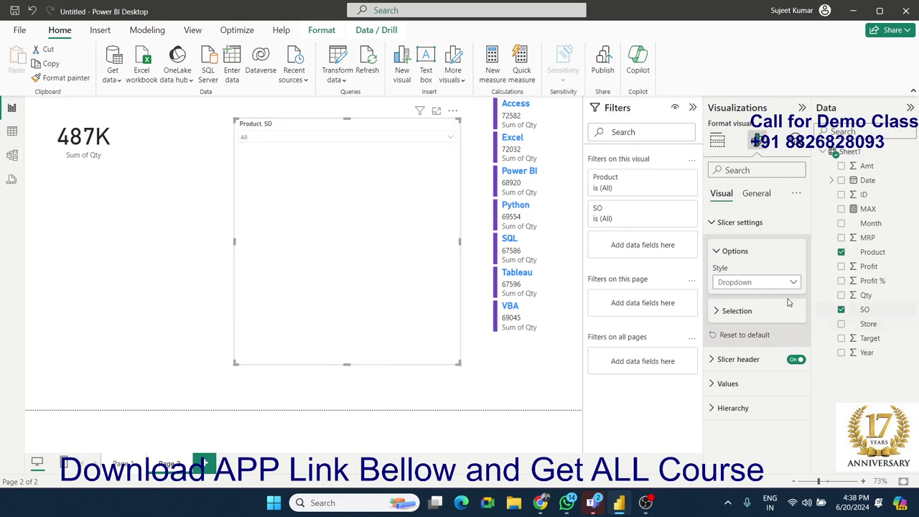
left_click(746, 284)
left_click(736, 312)
Remove SO from the slicer's field and switch its style to Tile.
left_click(717, 140)
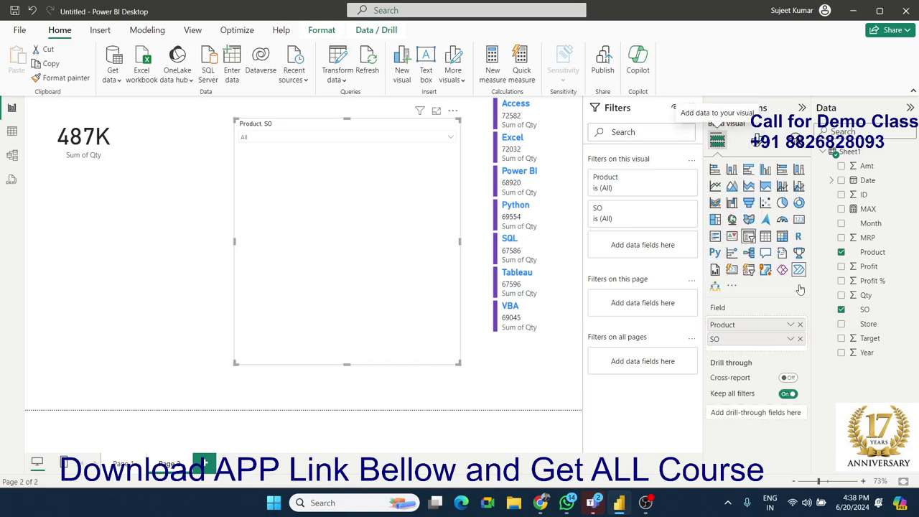
left_click(801, 339)
left_click(757, 140)
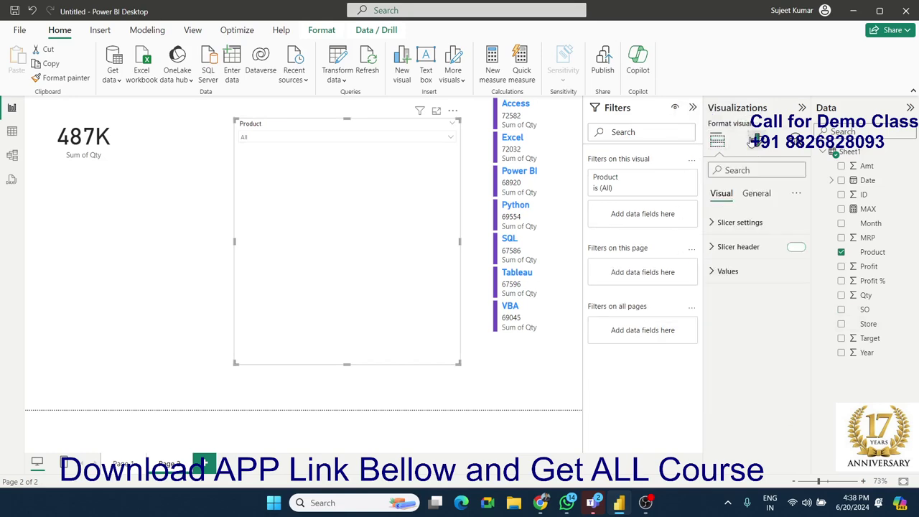
left_click(740, 222)
left_click(728, 283)
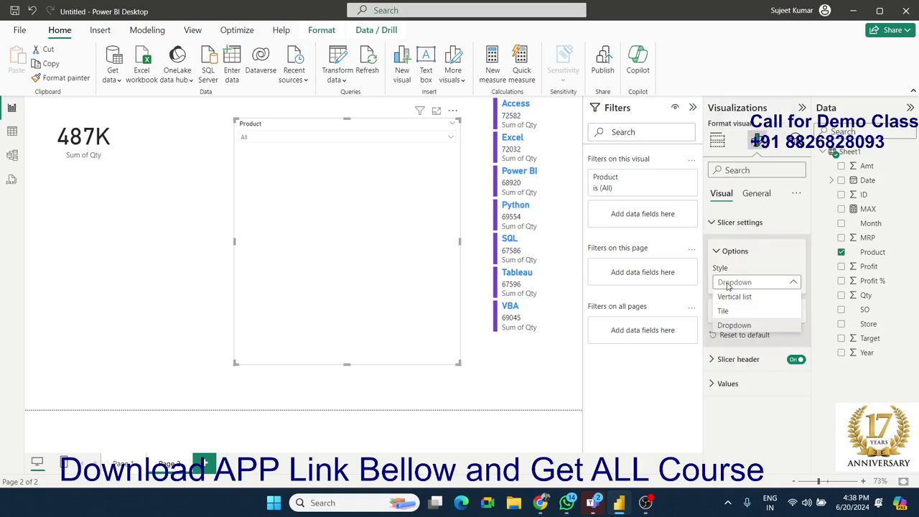
left_click(724, 311)
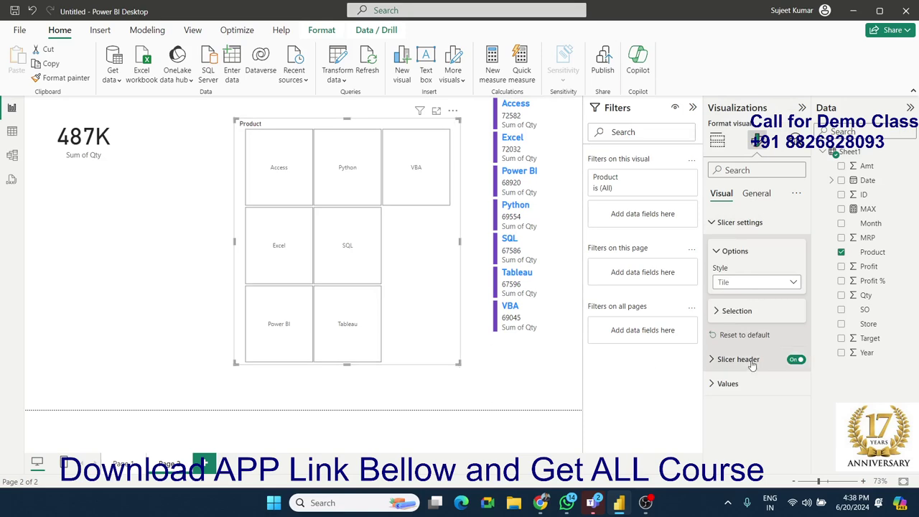
Turn on the Show "Select all" option, leaving single-select off.
left_click(723, 313)
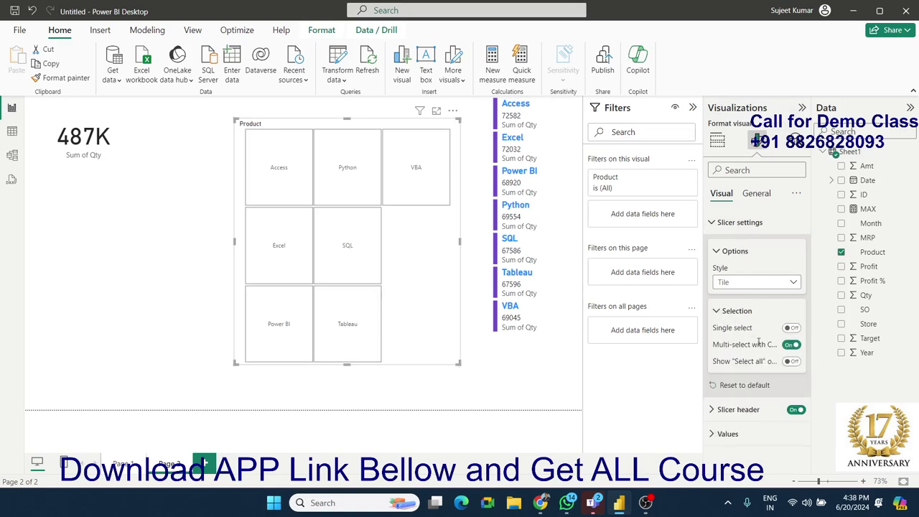
left_click(793, 328)
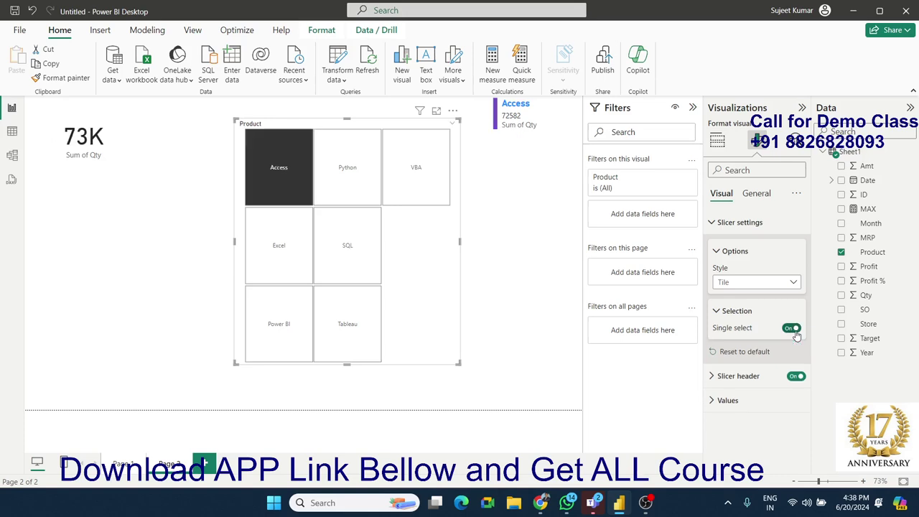
left_click(790, 330)
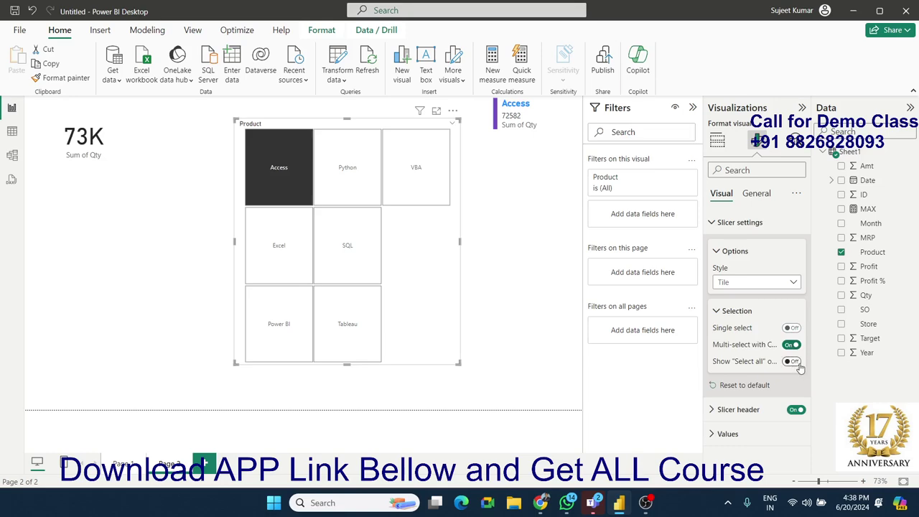
left_click(792, 362)
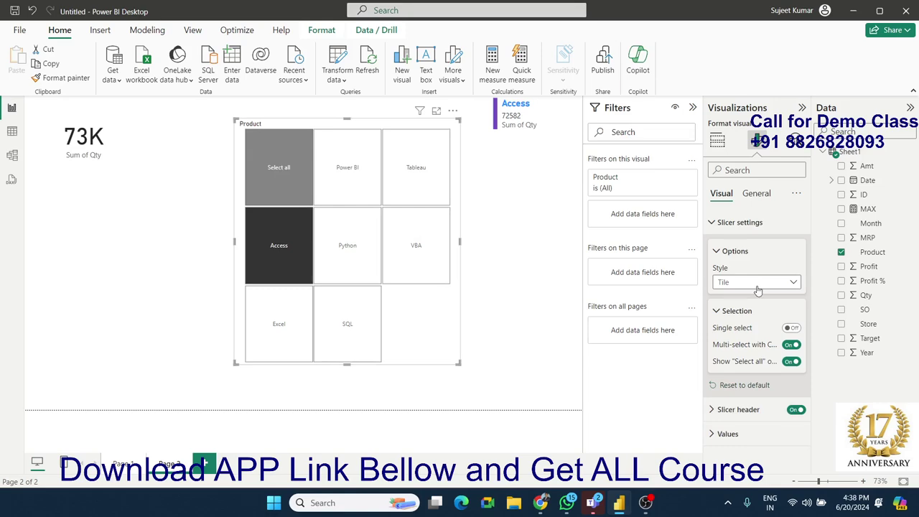
left_click(754, 200)
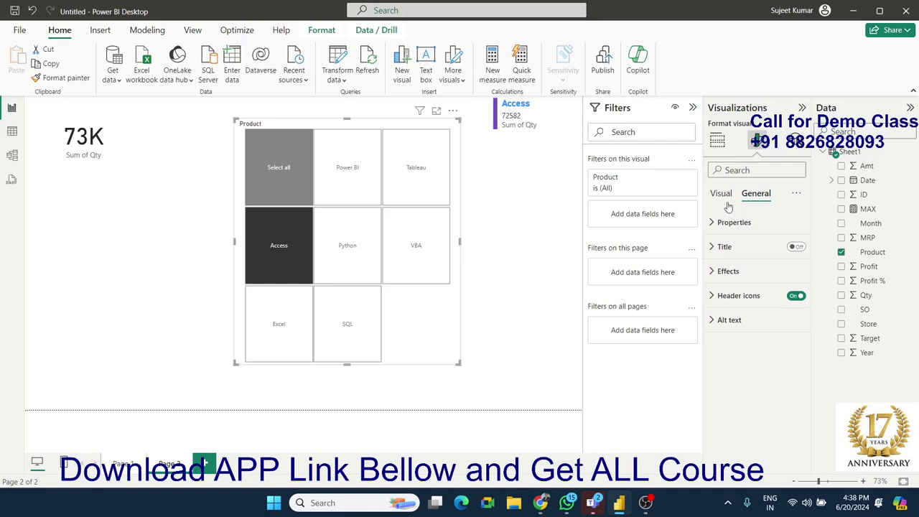
left_click(722, 195)
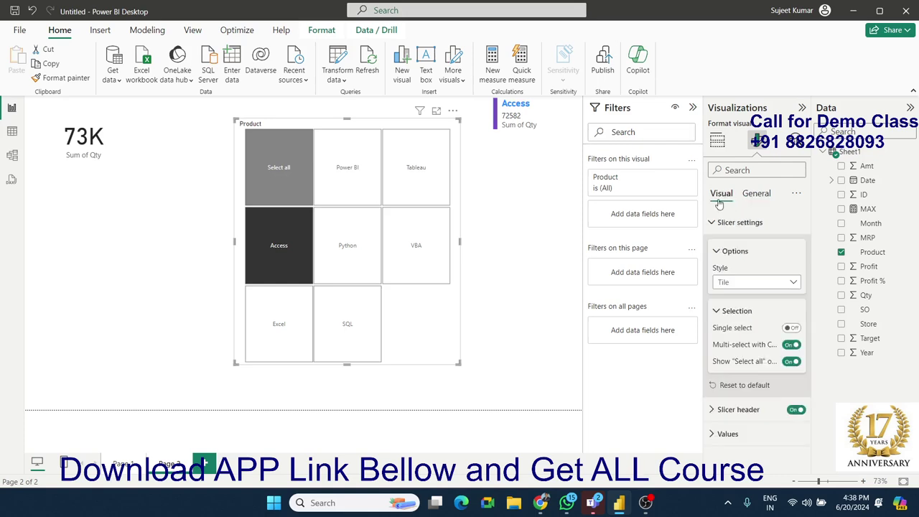
Add a new Page 3 and place a blank table visual on it.
left_click(205, 464)
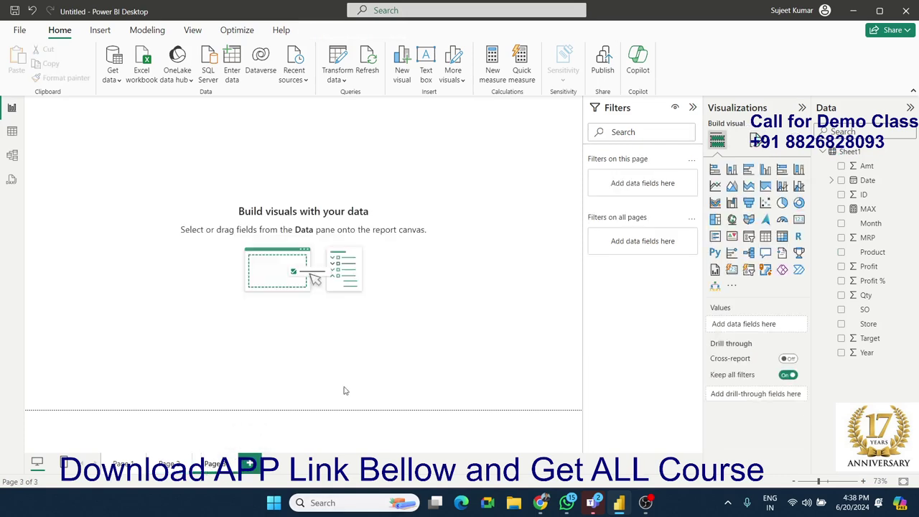
left_click(766, 237)
left_click_drag(146, 215, 252, 393)
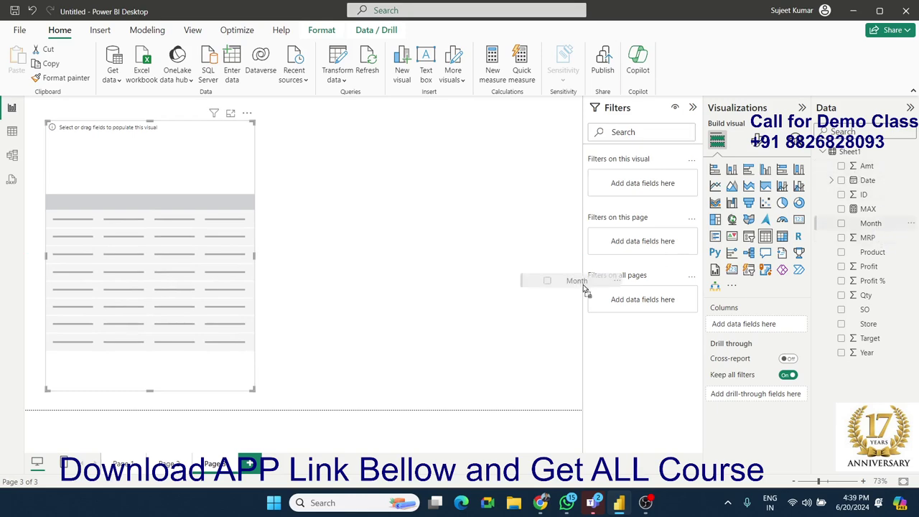
Fill the table with Month, Sum of Qty and Sum of Amt, widening the Sum of Amt column.
left_click_drag(871, 223, 237, 283)
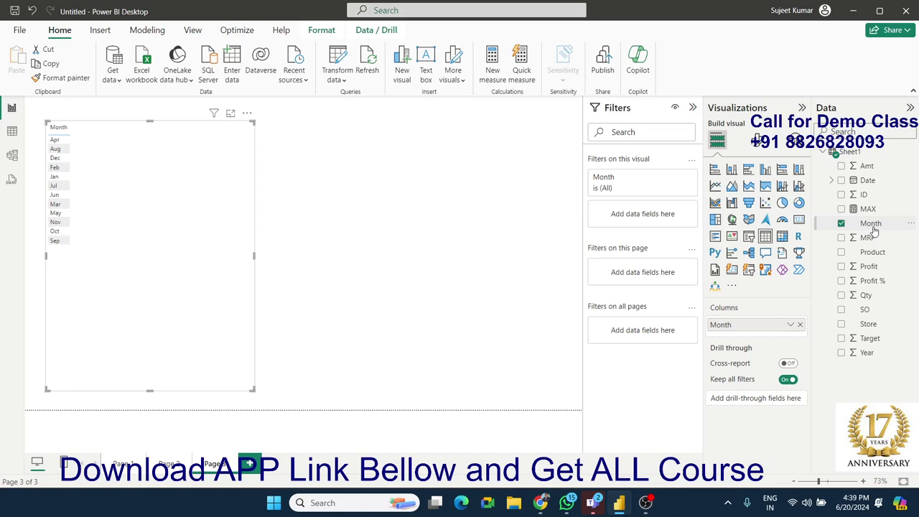
left_click_drag(871, 252, 188, 238)
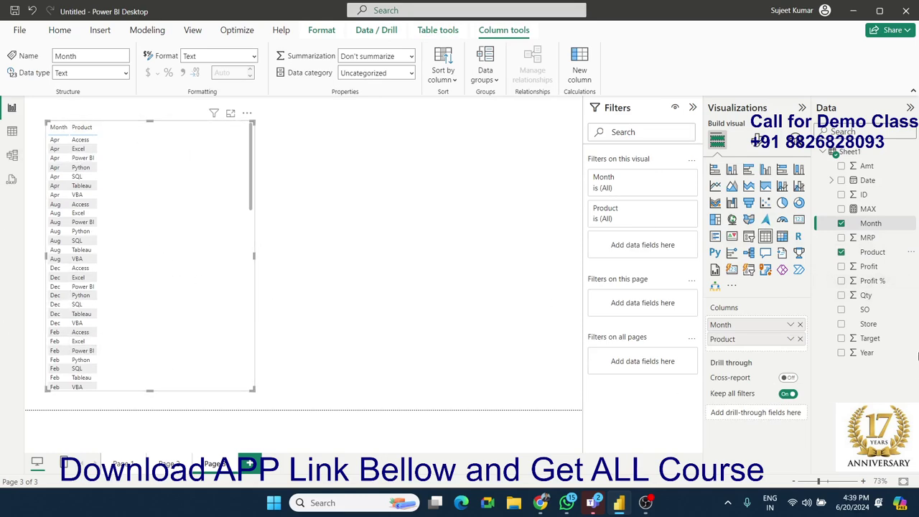
left_click(840, 252)
left_click_drag(864, 297, 180, 288)
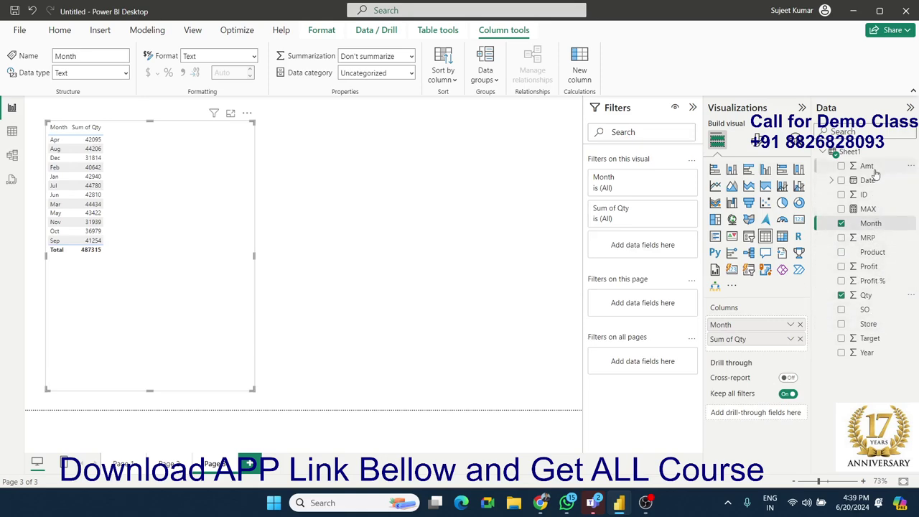
left_click_drag(874, 172, 172, 220)
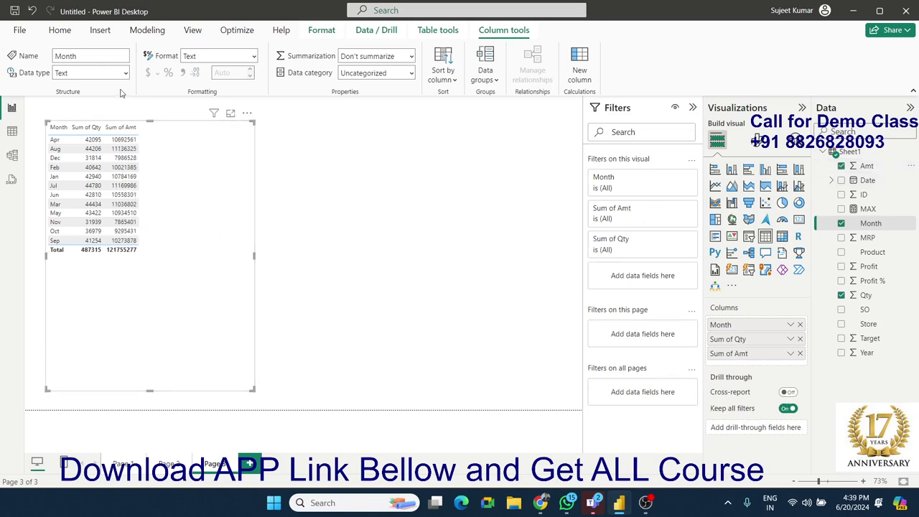
left_click_drag(140, 127, 191, 133)
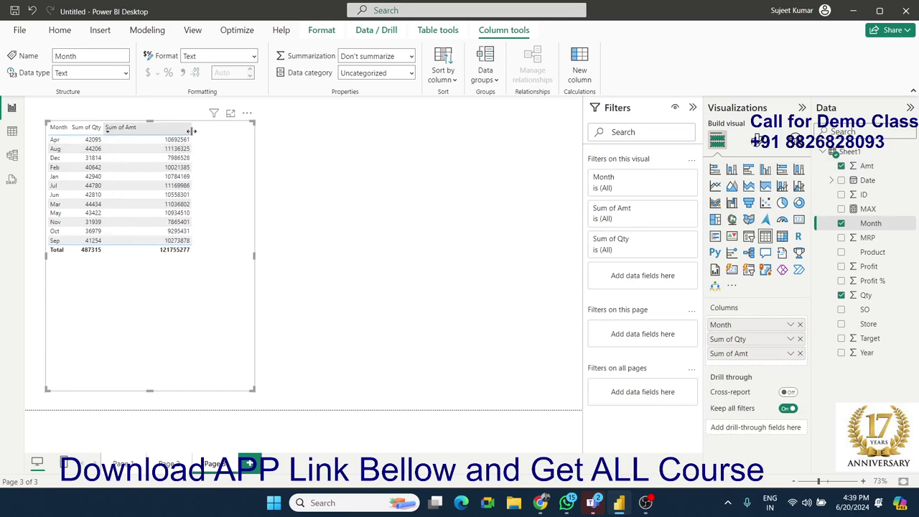
Review the Sum of Qty field options, then bring up the Month table's Format visual pane.
left_click(791, 339)
mouse_move(836, 321)
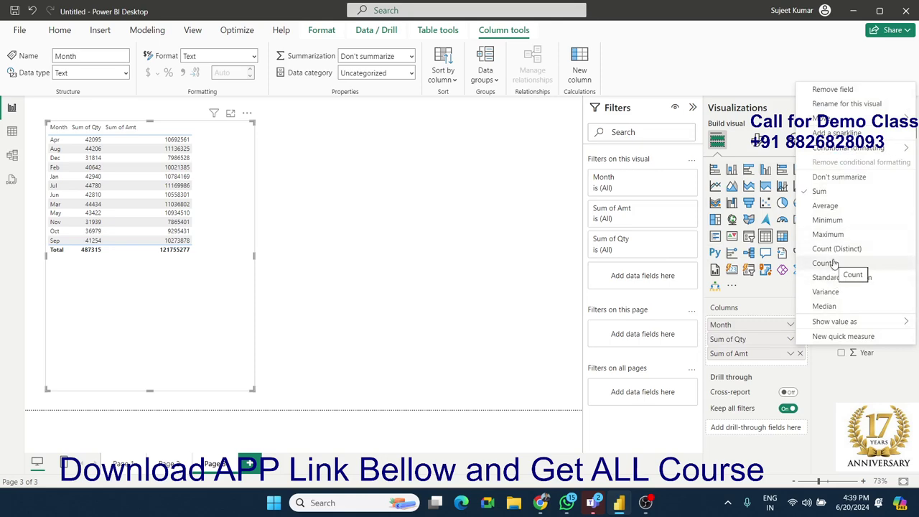
mouse_move(847, 152)
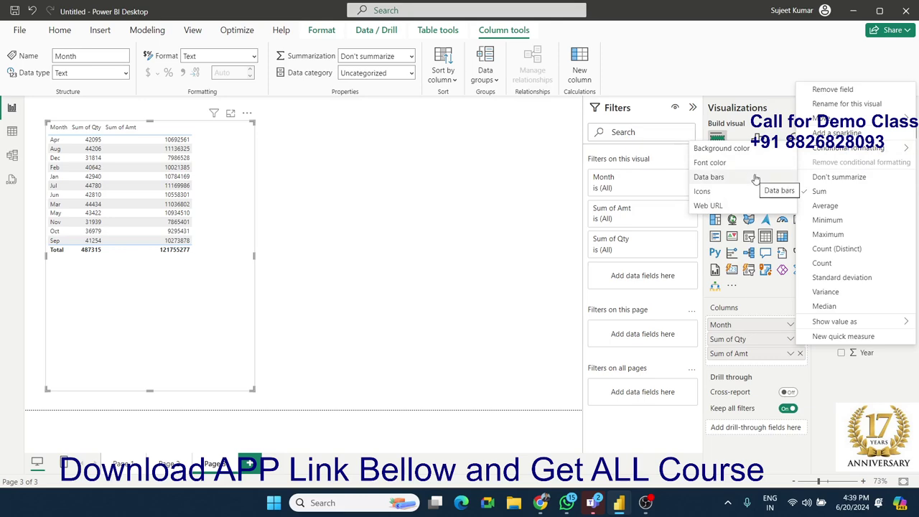
left_click(443, 188)
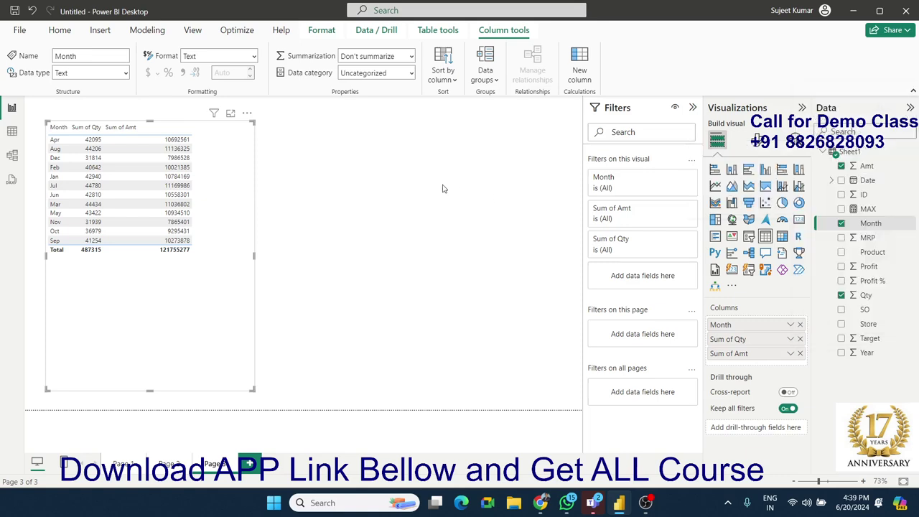
left_click(755, 141)
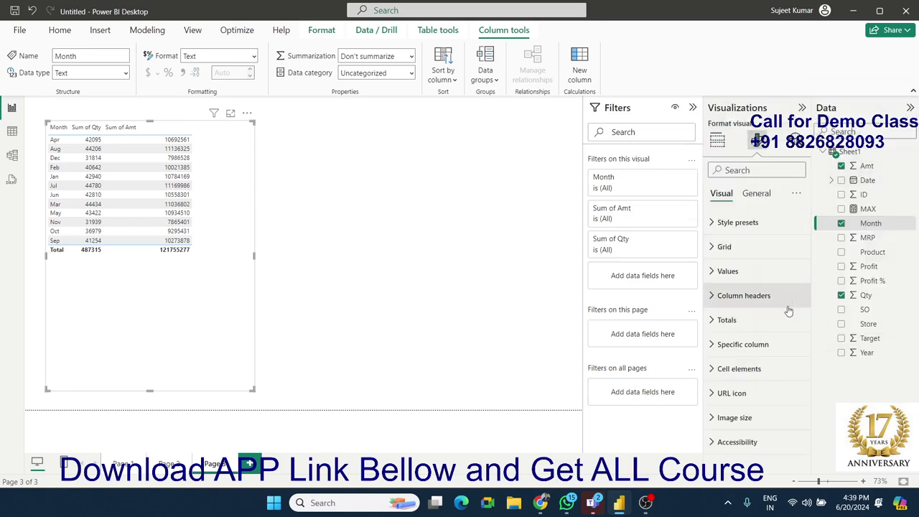
Look over the table's Cell elements settings and collapse them again.
left_click(714, 371)
scroll(716, 380, "down", 3)
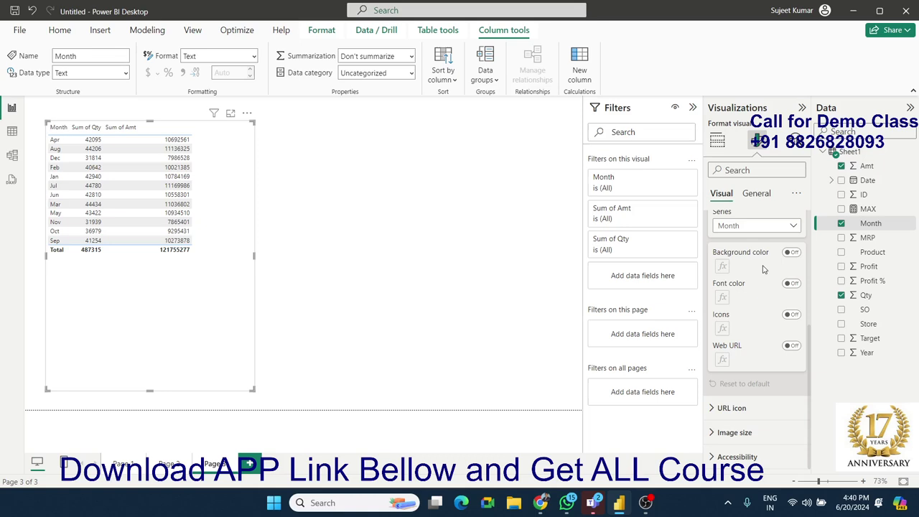
scroll(764, 269, "up", 3)
scroll(764, 271, "up", 2)
scroll(764, 273, "down", 2)
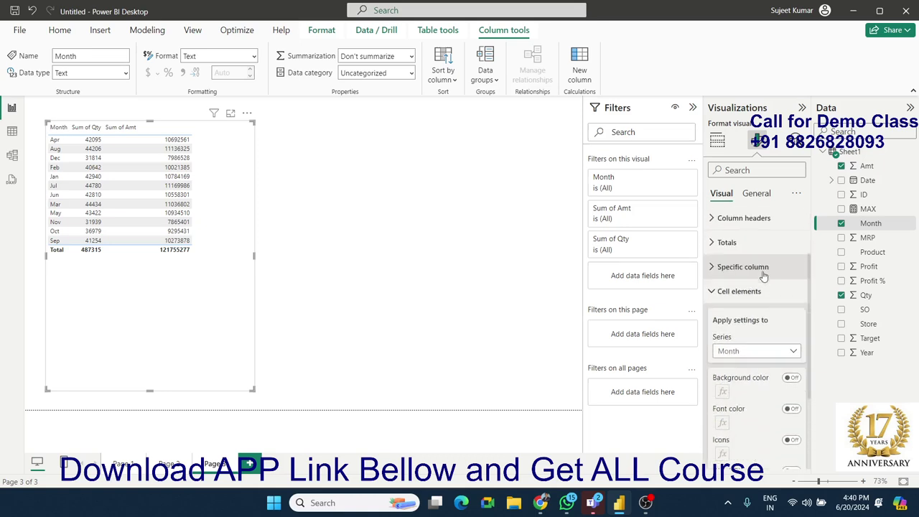
scroll(764, 272, "up", 2)
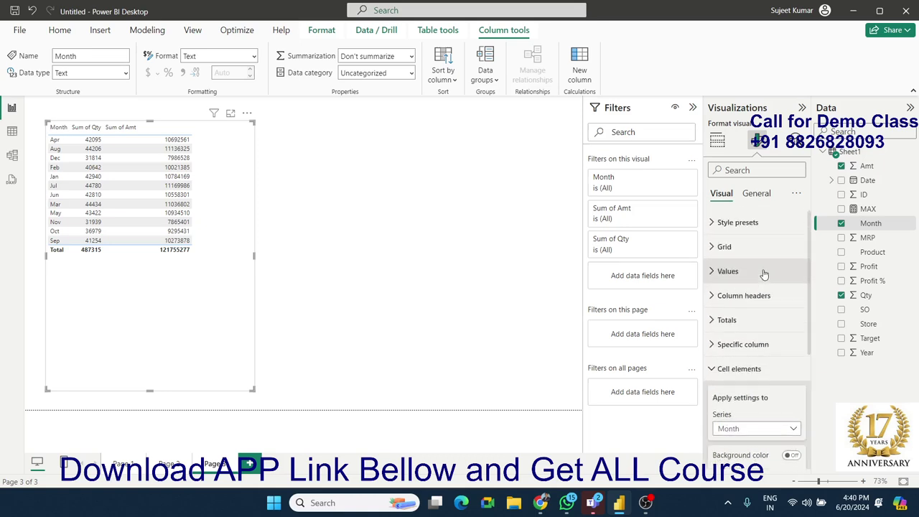
left_click(711, 370)
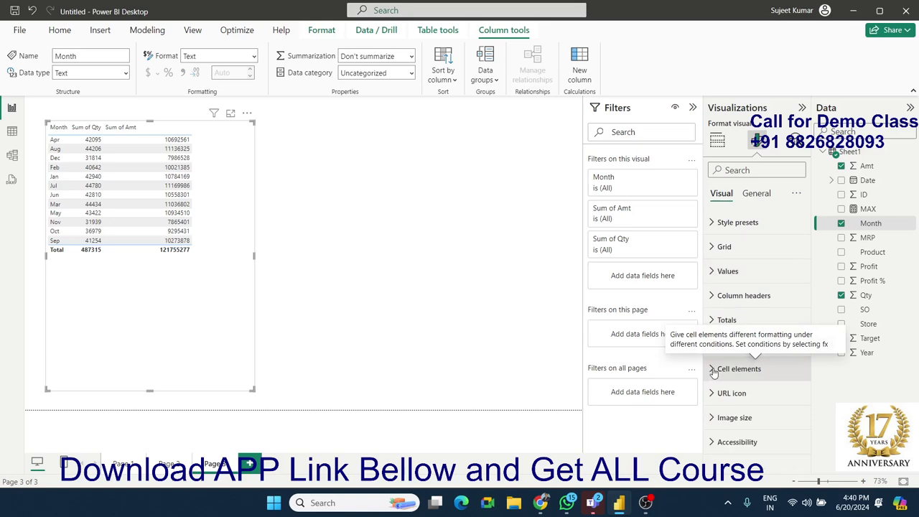
Try the Minimal, Bold header and Alternating rows style presets on the table.
left_click(729, 224)
left_click(751, 263)
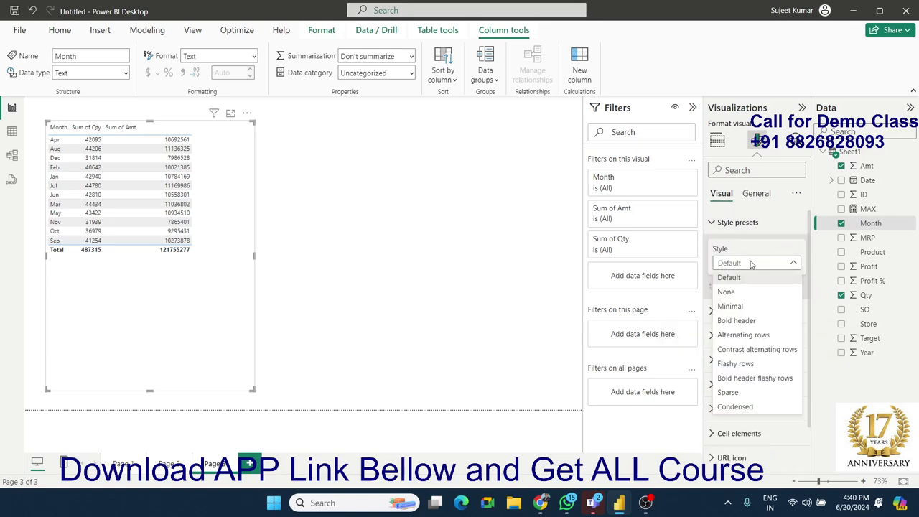
left_click(737, 304)
left_click(737, 266)
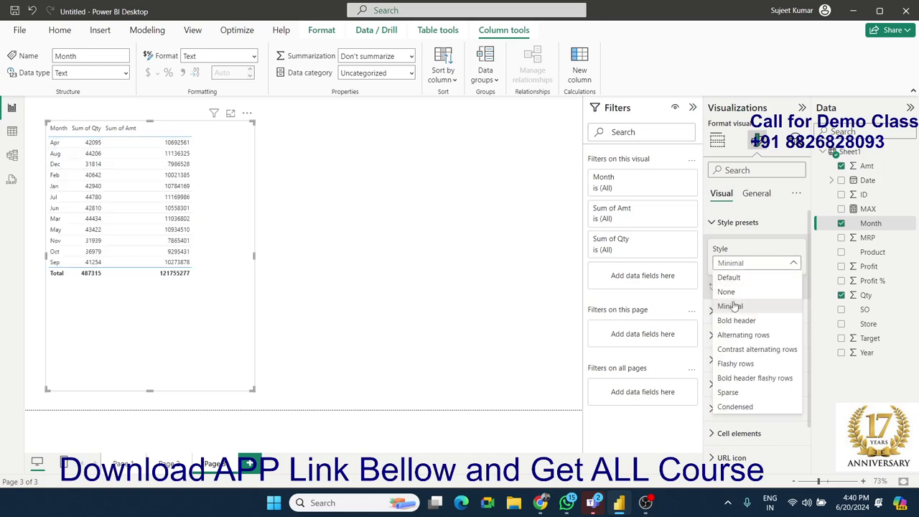
left_click(733, 318)
left_click(738, 264)
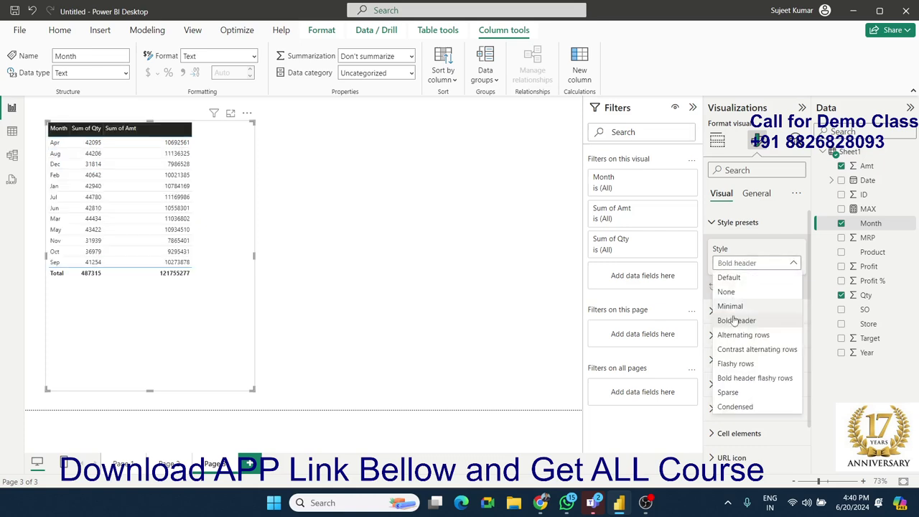
left_click(734, 336)
Try Flashy rows and Sparse, then settle on the Condensed style preset.
left_click(729, 264)
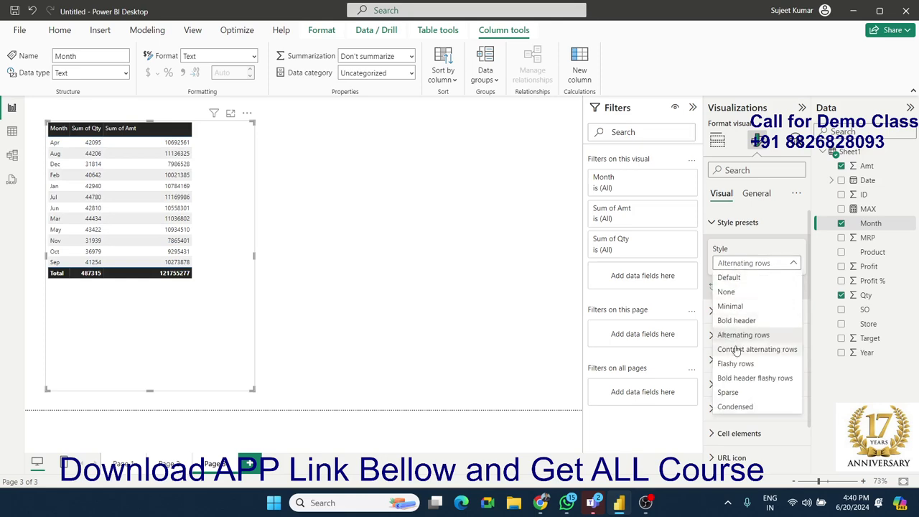
left_click(739, 364)
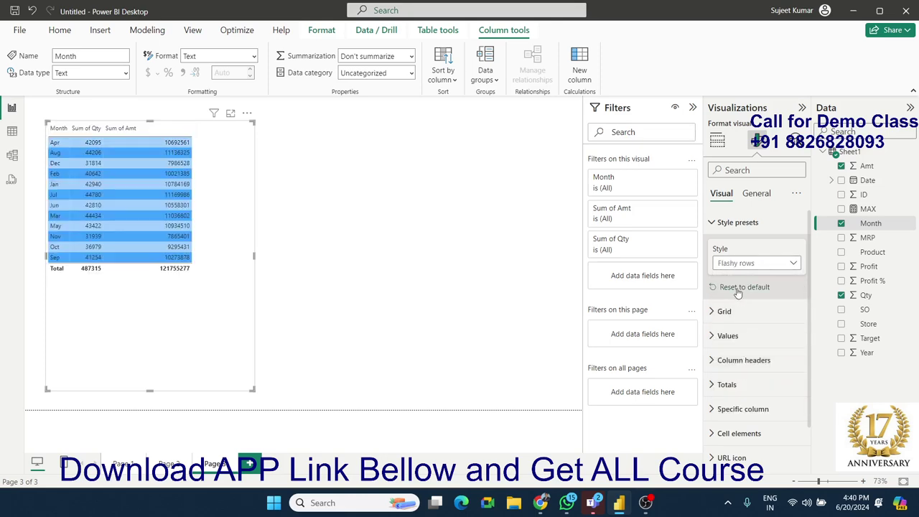
left_click(734, 266)
left_click(731, 392)
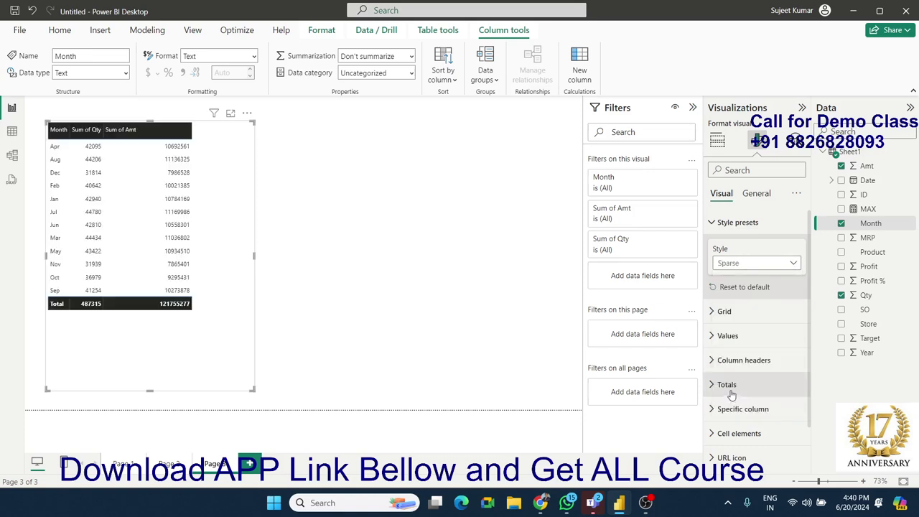
left_click(737, 267)
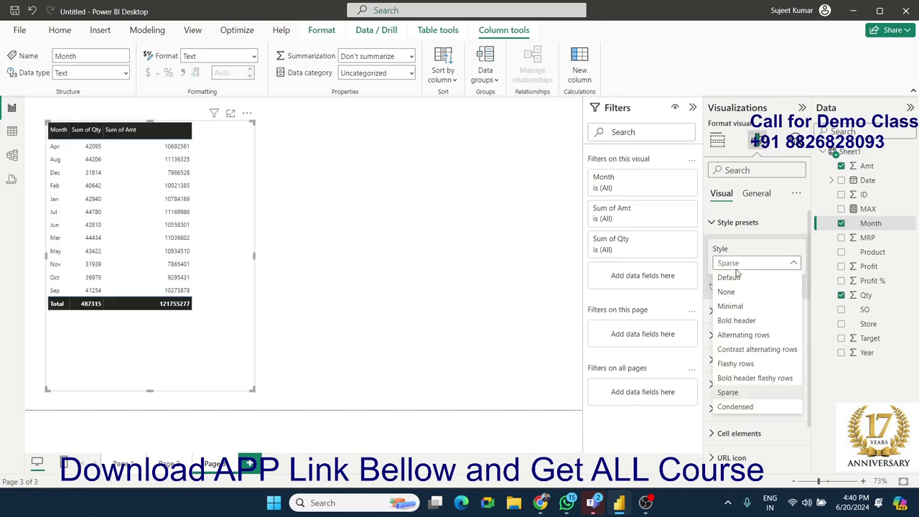
left_click(736, 407)
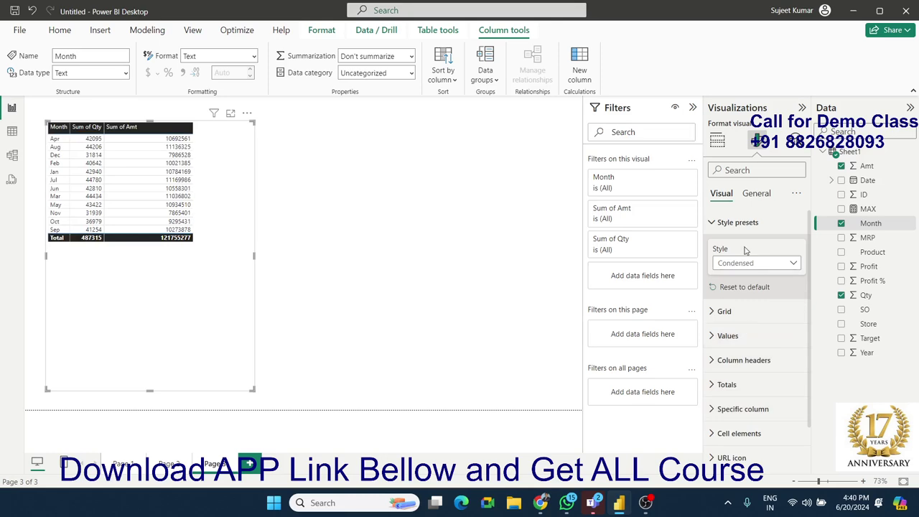
Make the table's horizontal gridlines purple.
left_click(719, 313)
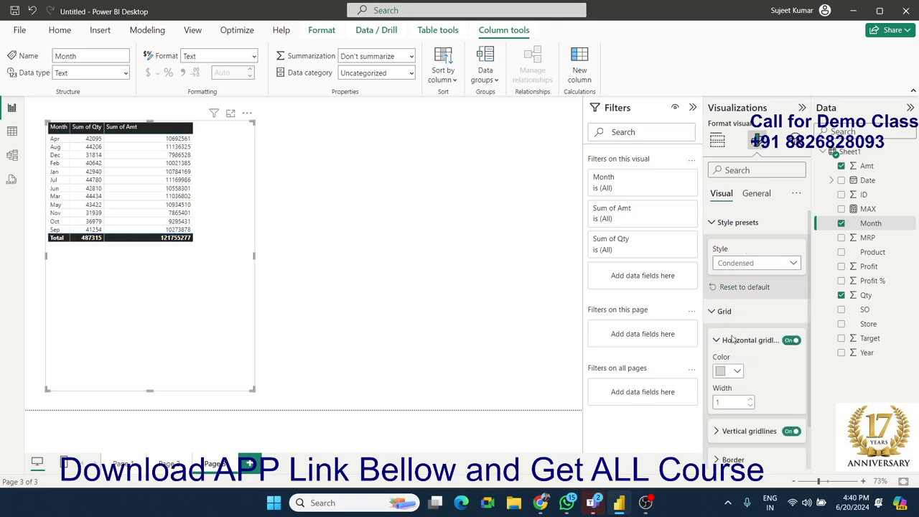
scroll(740, 308, "down", 3)
scroll(742, 307, "up", 1)
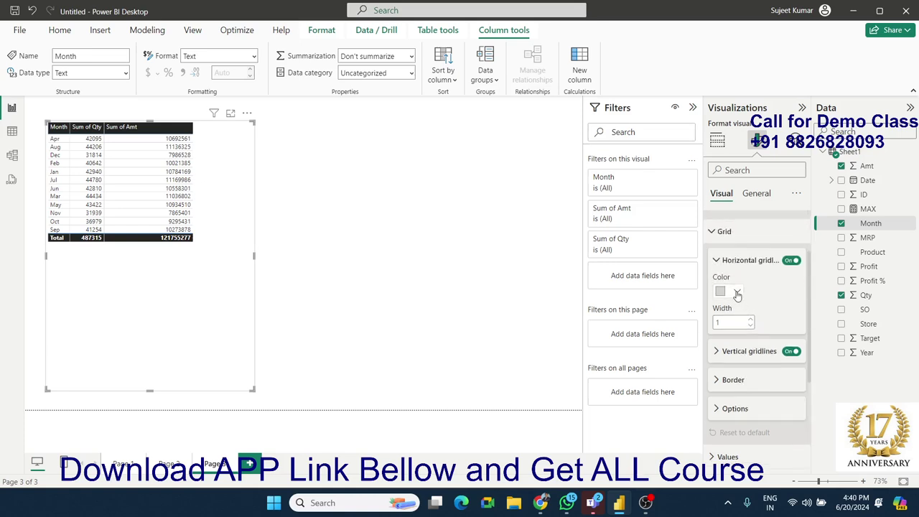
left_click(738, 290)
left_click(729, 239)
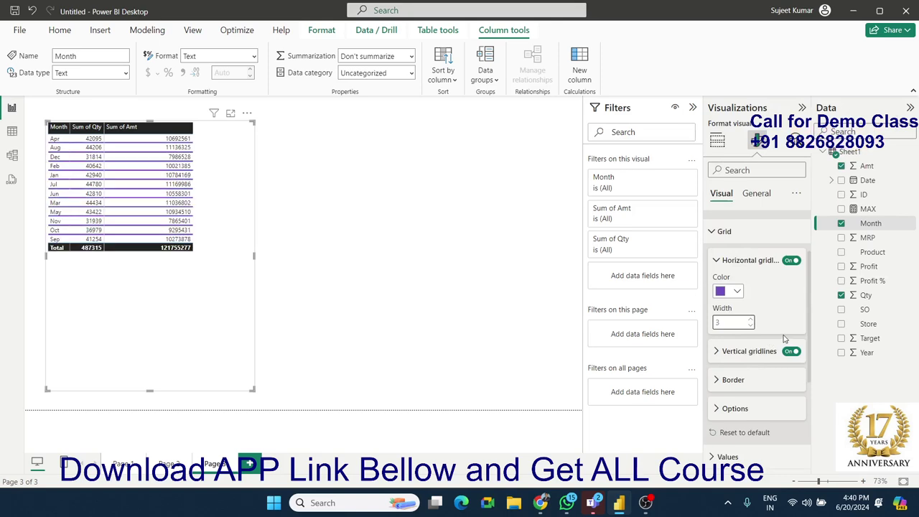
Make the vertical gridlines green and 3 px wide.
scroll(767, 371, "down", 4)
scroll(728, 309, "up", 2)
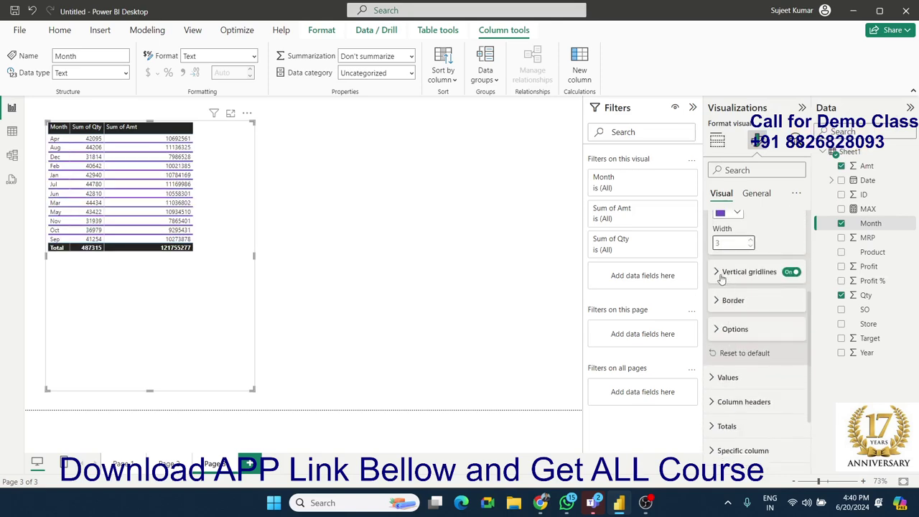
left_click(721, 276)
left_click(733, 302)
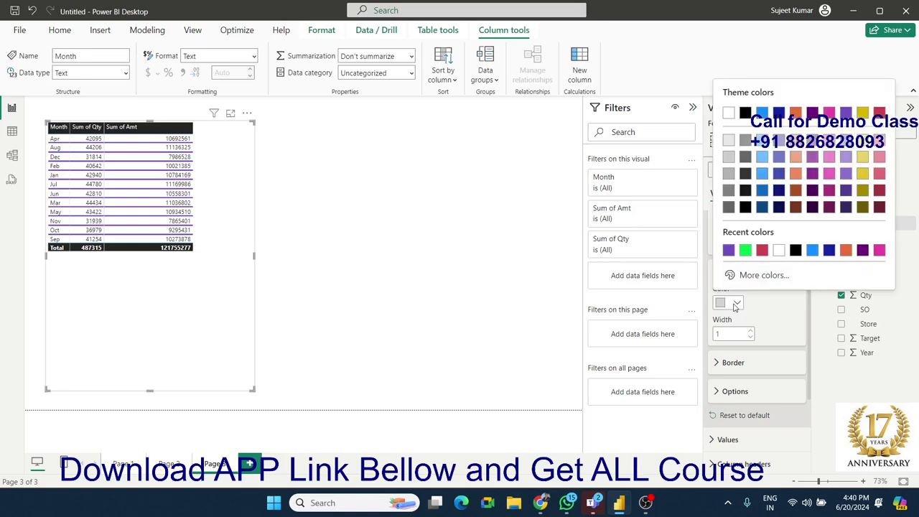
left_click(745, 251)
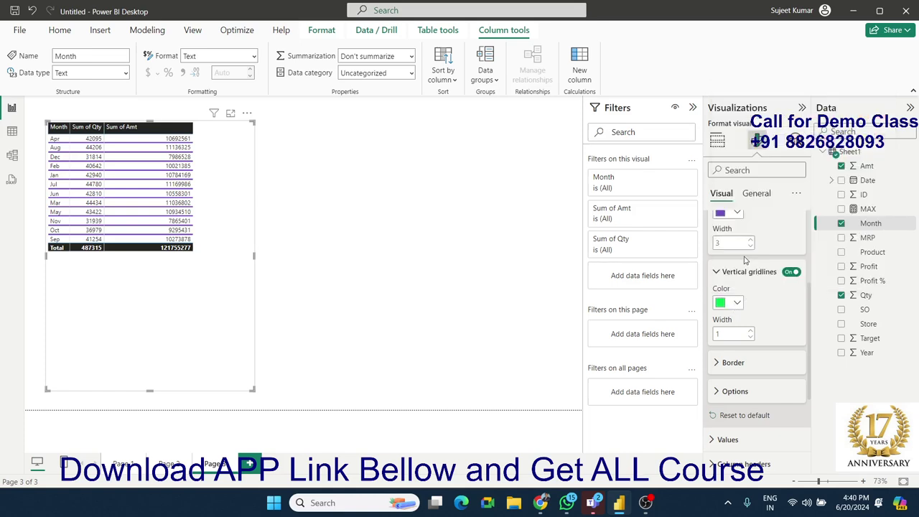
left_click(751, 331)
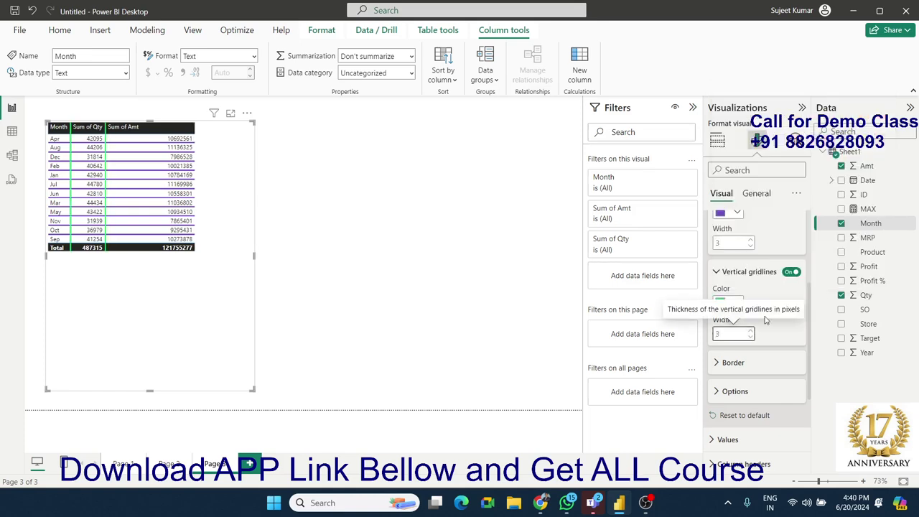
Add a border along the table's top, bottom, left and right sides.
left_click(732, 363)
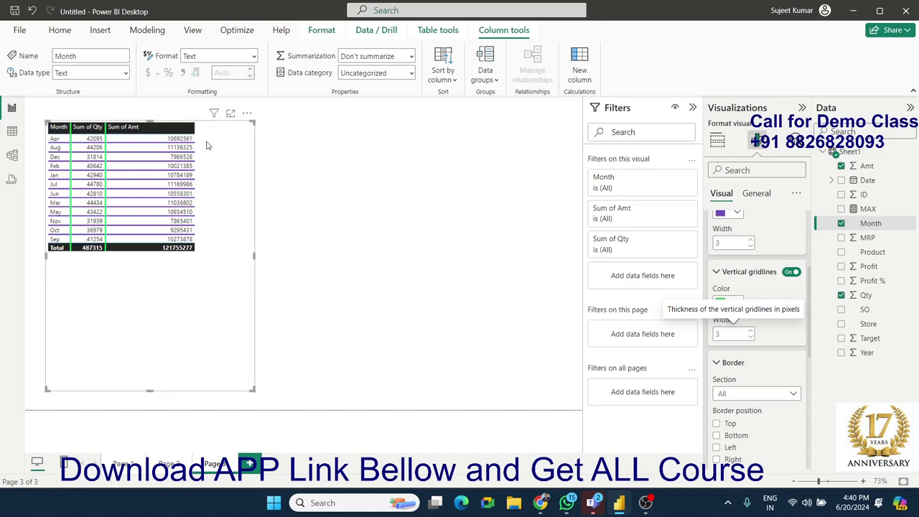
scroll(732, 366, "down", 2)
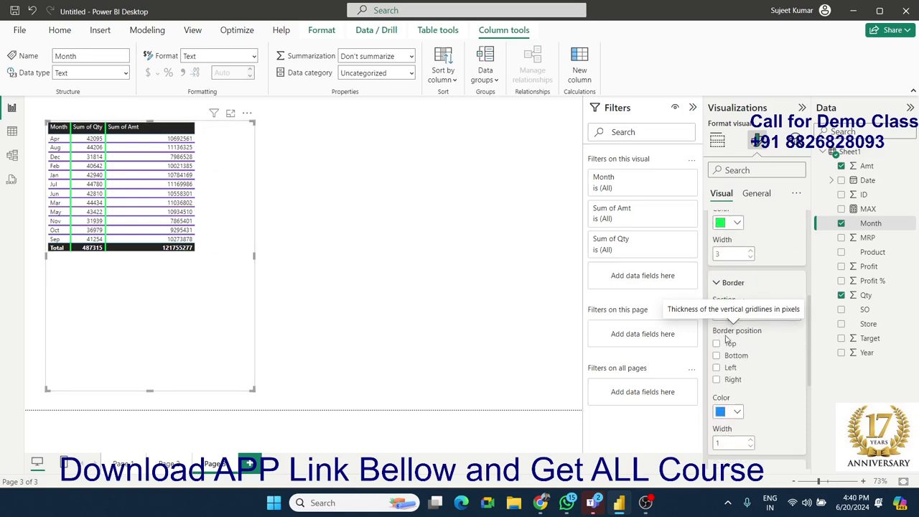
left_click(727, 346)
left_click(727, 356)
left_click(728, 367)
left_click(729, 379)
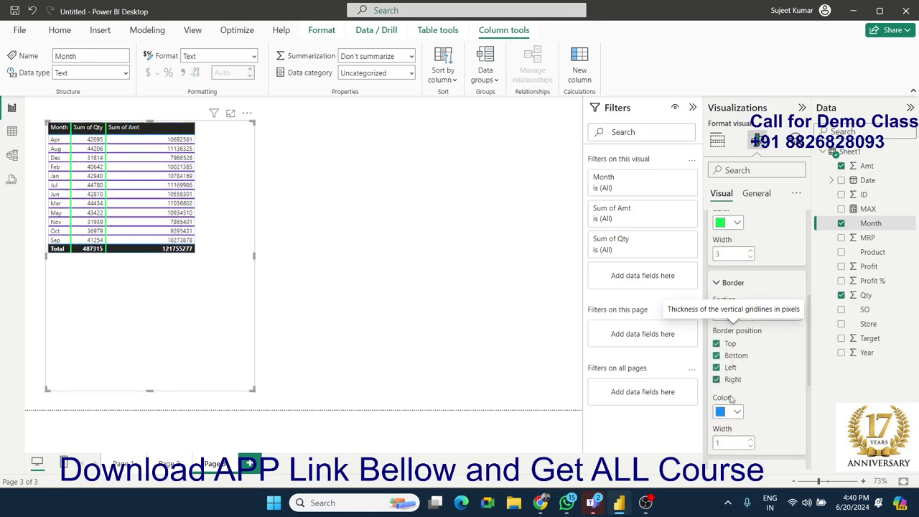
scroll(747, 425, "down", 2)
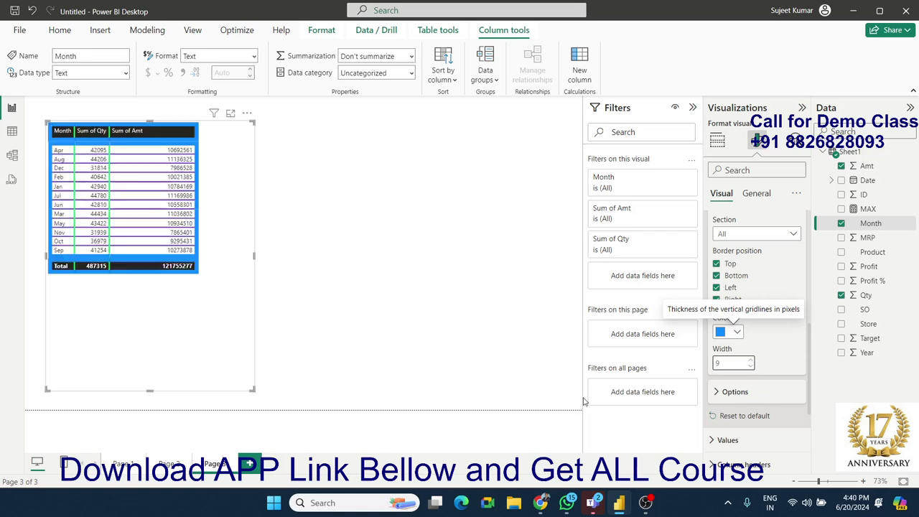
scroll(759, 400, "down", 4)
scroll(759, 394, "up", 2)
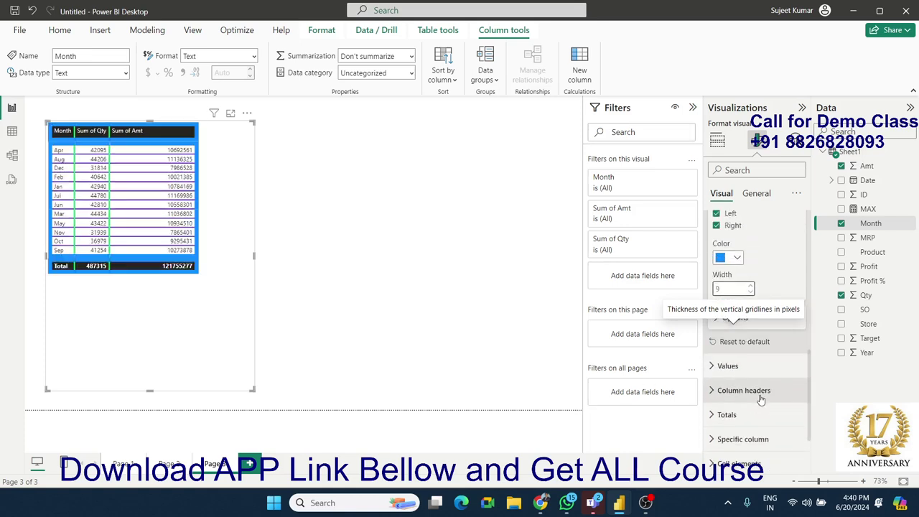
Set the Values text to Bold.
left_click(724, 366)
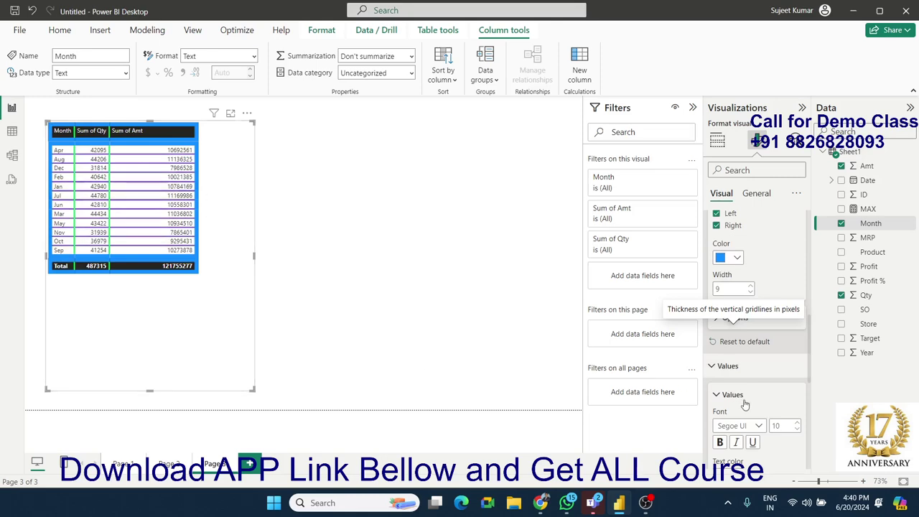
scroll(745, 402, "down", 3)
scroll(725, 370, "up", 1)
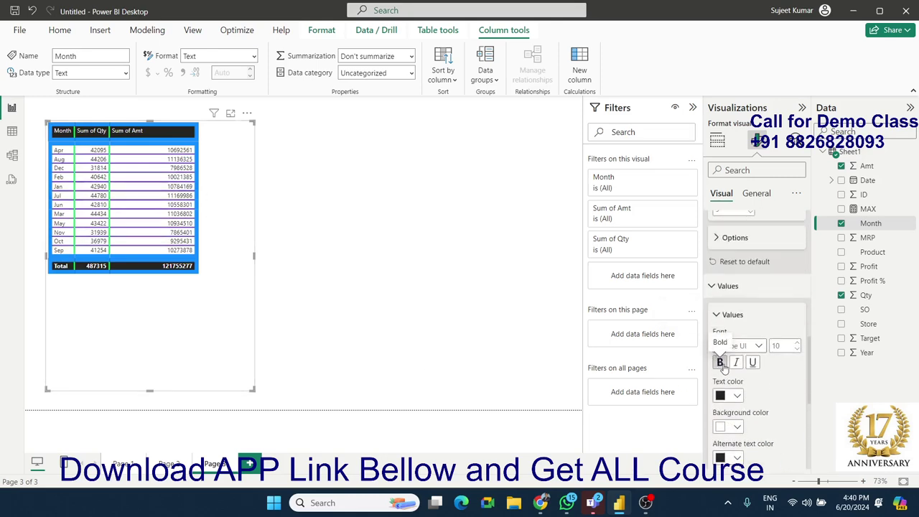
left_click(721, 362)
scroll(768, 387, "down", 3)
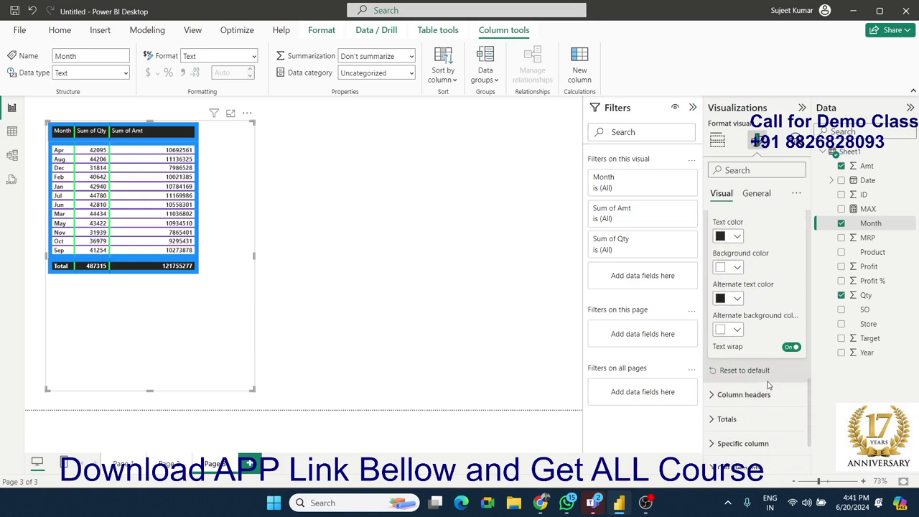
scroll(768, 385, "up", 2)
scroll(725, 345, "down", 4)
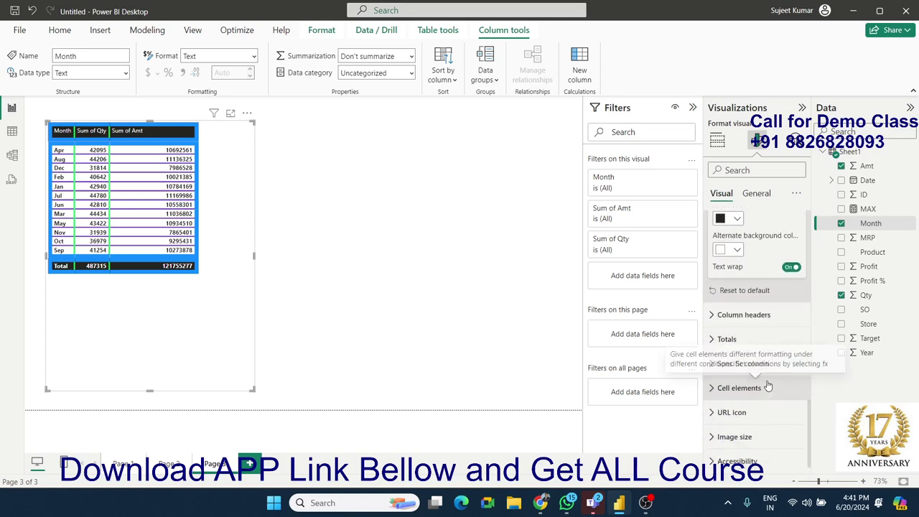
Expand the Column headers formatting card and scroll through it.
left_click(720, 317)
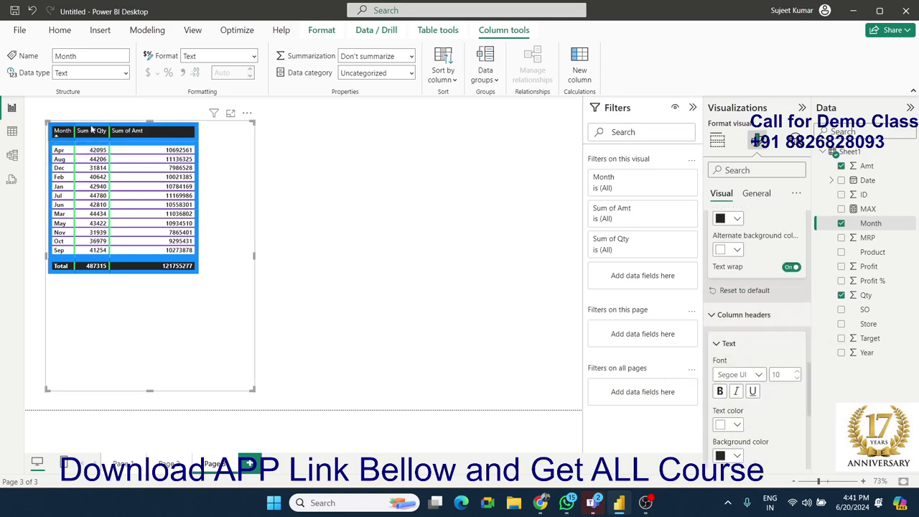
scroll(800, 407, "down", 2)
scroll(793, 404, "down", 2)
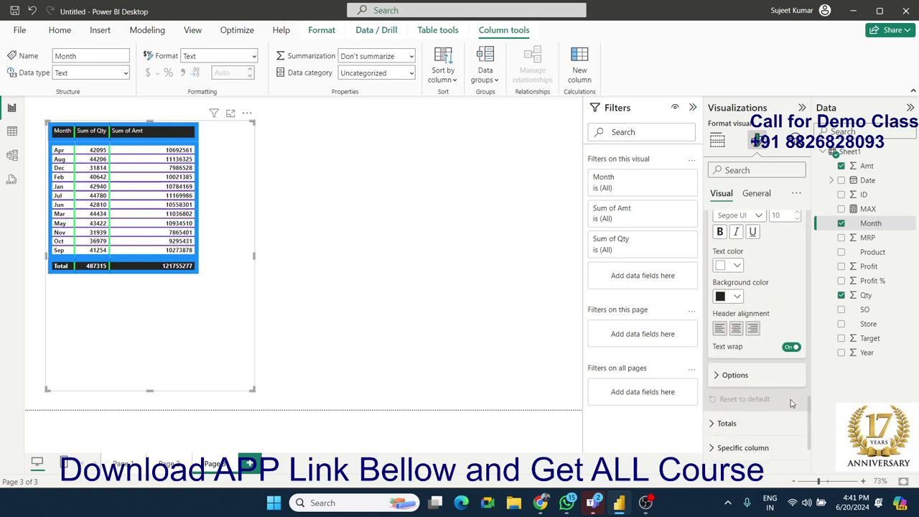
Centre the column header text.
left_click(734, 328)
scroll(740, 309, "up", 2)
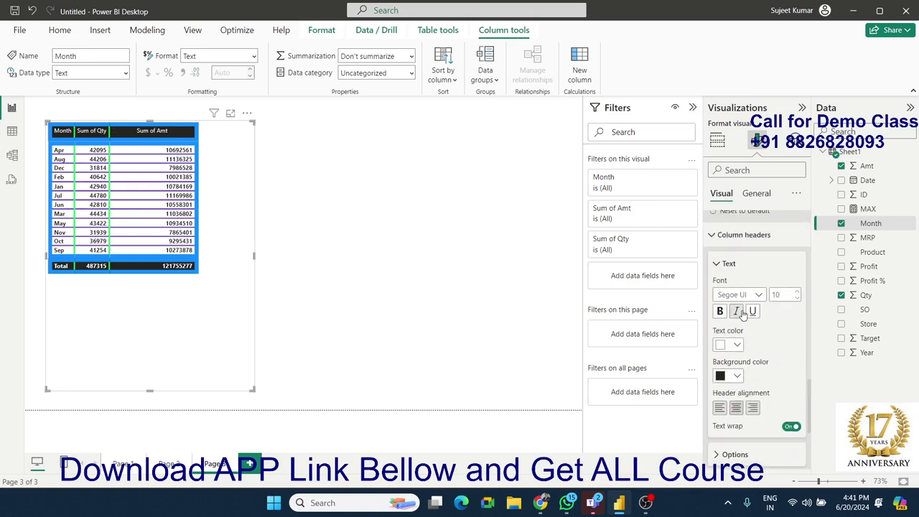
scroll(744, 316, "down", 2)
scroll(740, 338, "down", 2)
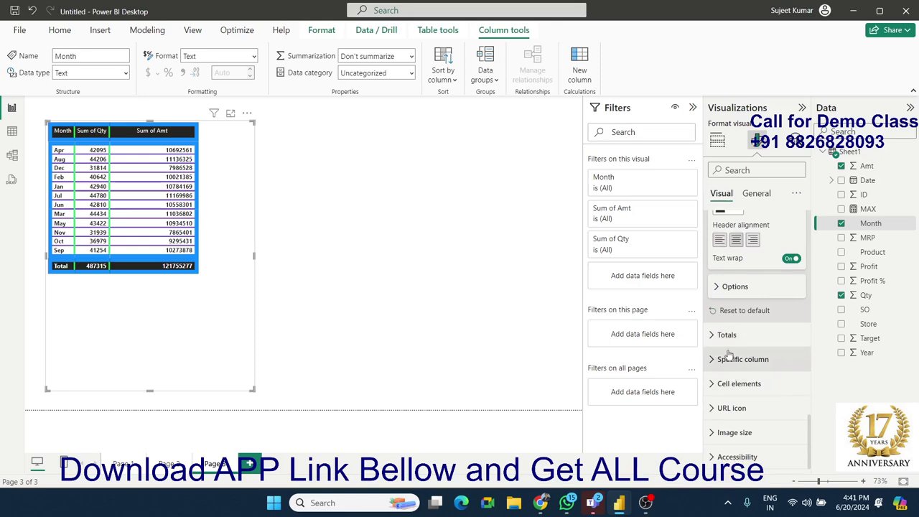
In Specific column settings, choose Sum of Qty as the series instead of Month.
left_click(727, 336)
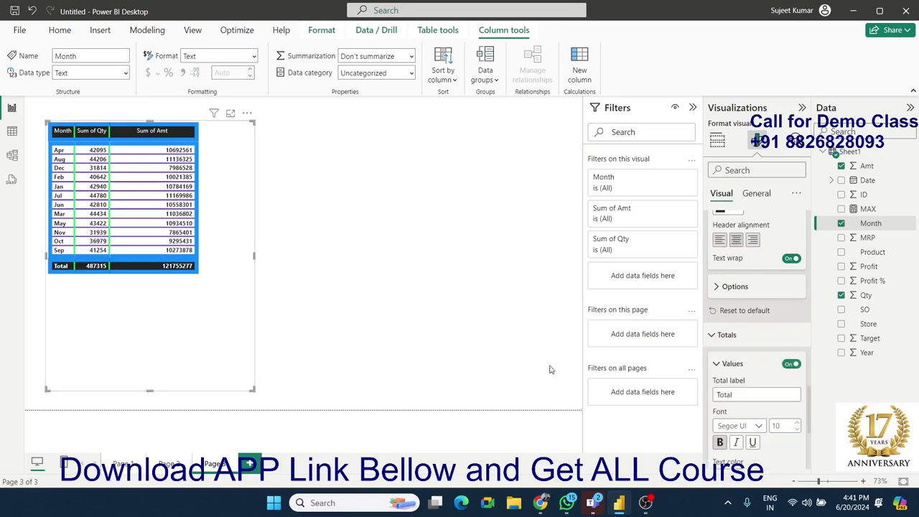
scroll(766, 423, "down", 3)
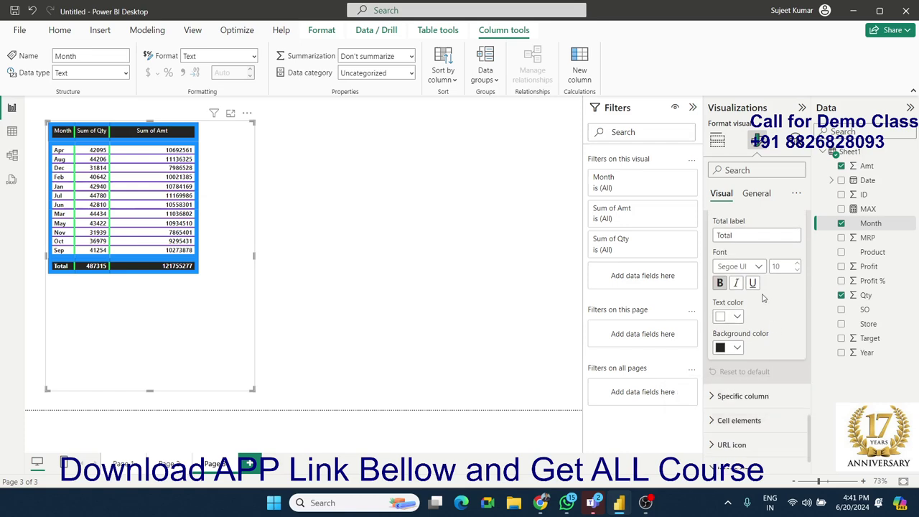
scroll(746, 337, "down", 1)
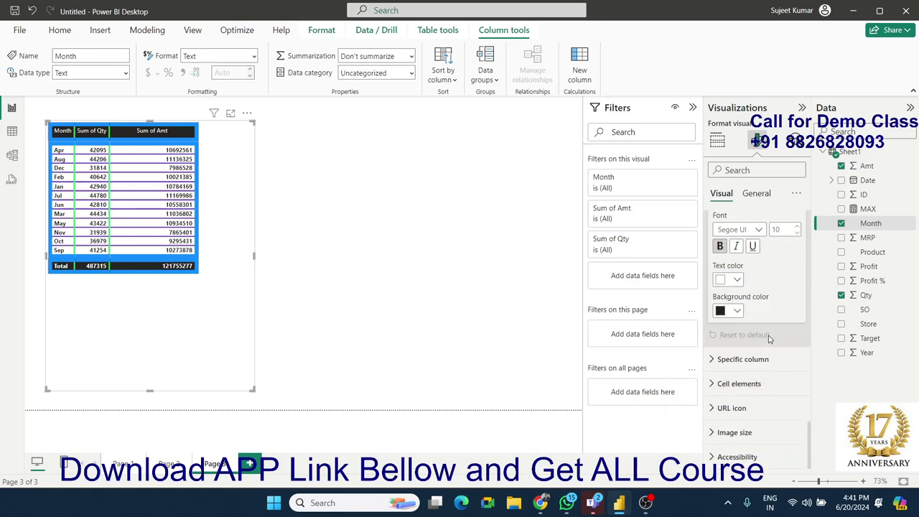
left_click(718, 361)
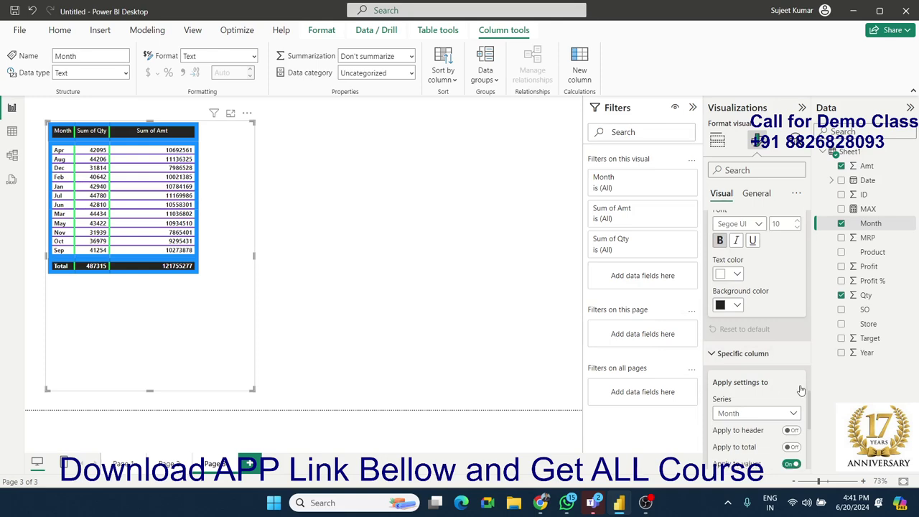
scroll(794, 390, "down", 4)
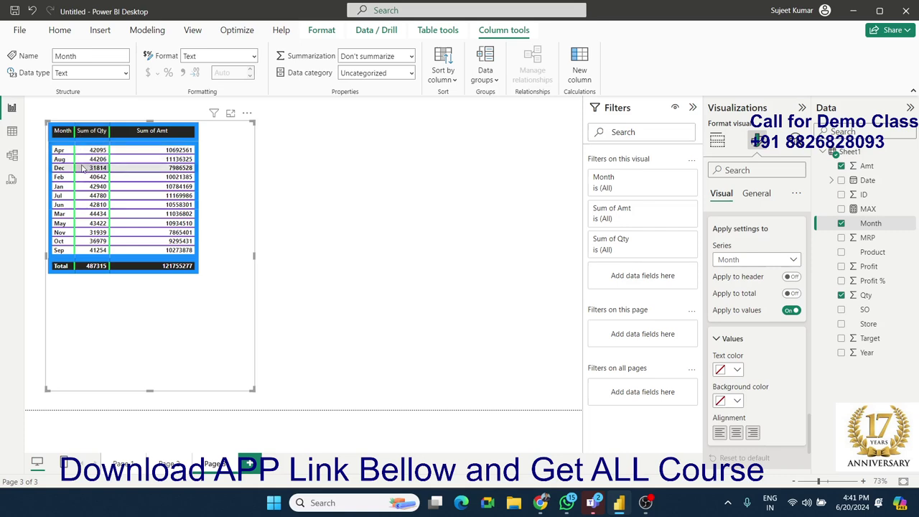
left_click(736, 260)
left_click(736, 298)
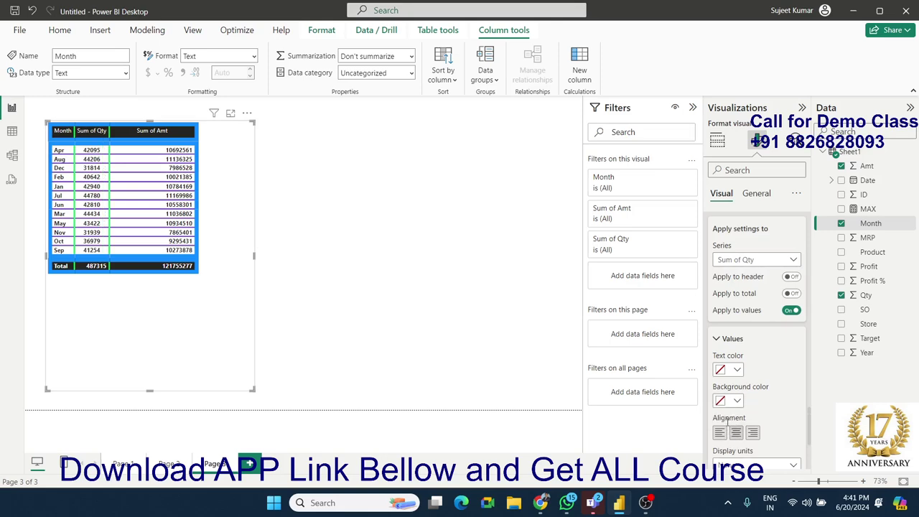
scroll(761, 366, "down", 3)
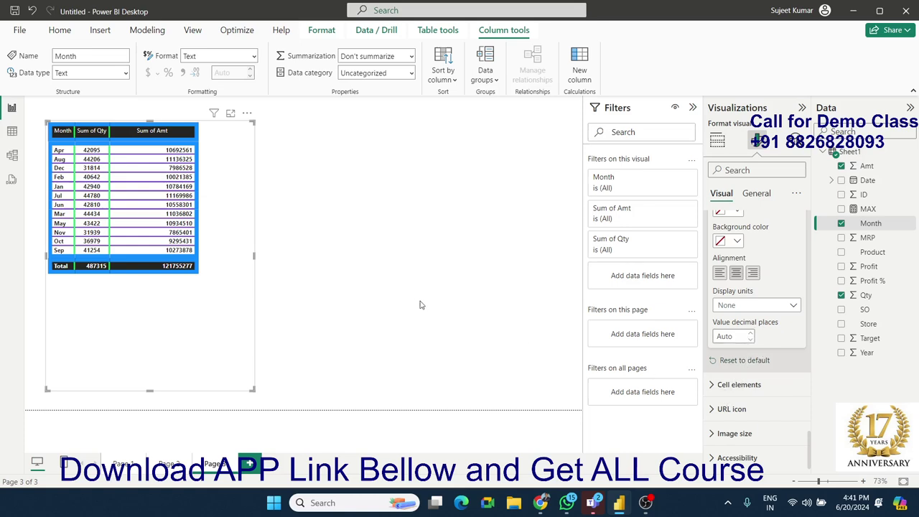
Expand Cell elements and set its series to Sum of Amt.
left_click(736, 385)
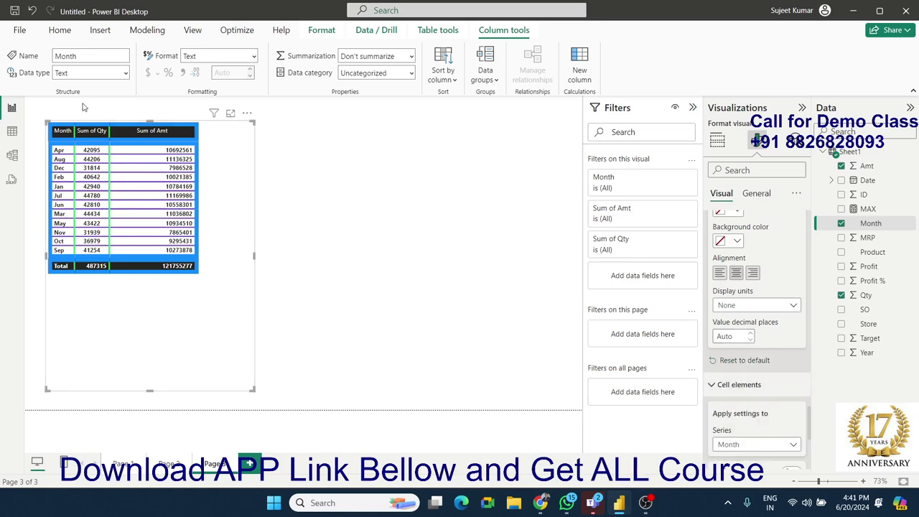
scroll(754, 370, "down", 2)
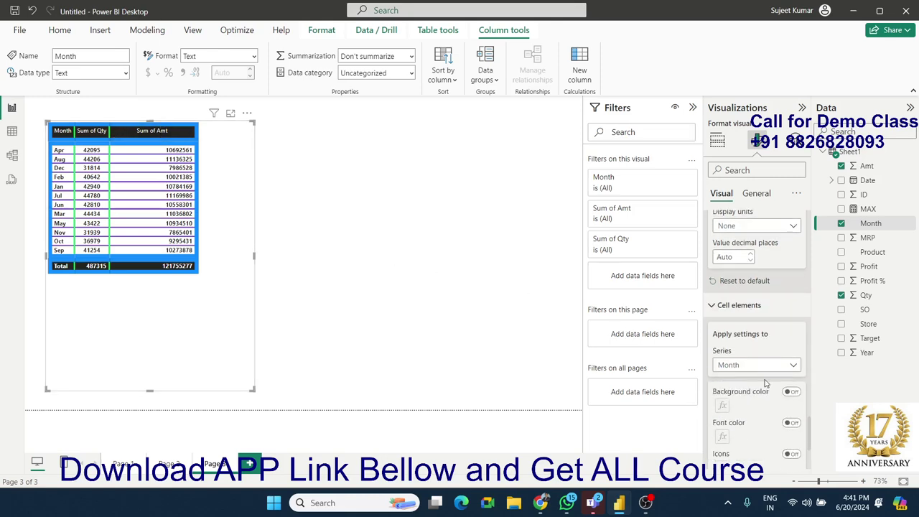
scroll(766, 384, "down", 2)
scroll(765, 386, "down", 1)
scroll(754, 345, "up", 2)
left_click(732, 306)
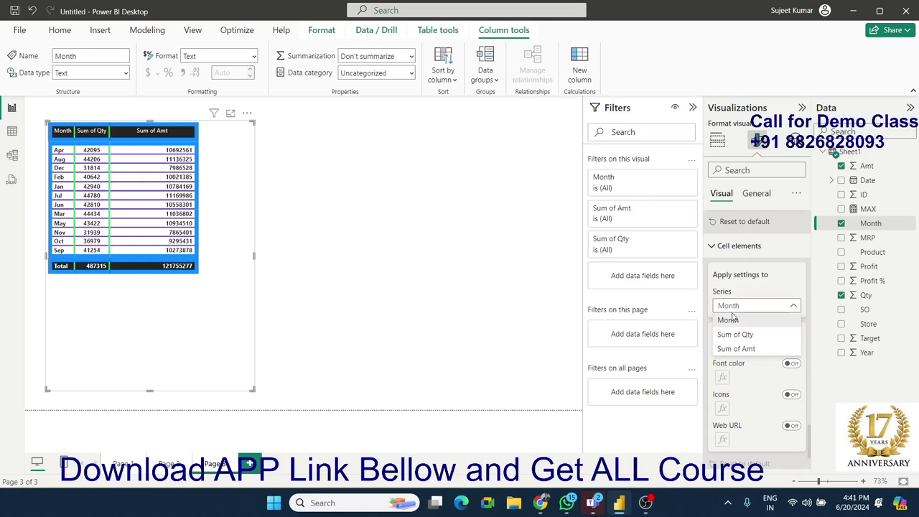
left_click(735, 349)
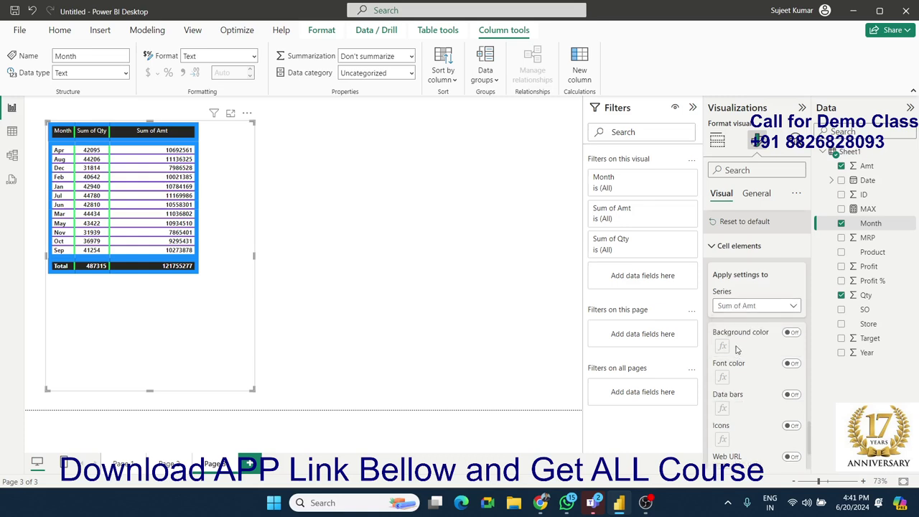
Toggle background colour, font colour, data bars and icons on and off, then enable Web URL.
left_click(793, 333)
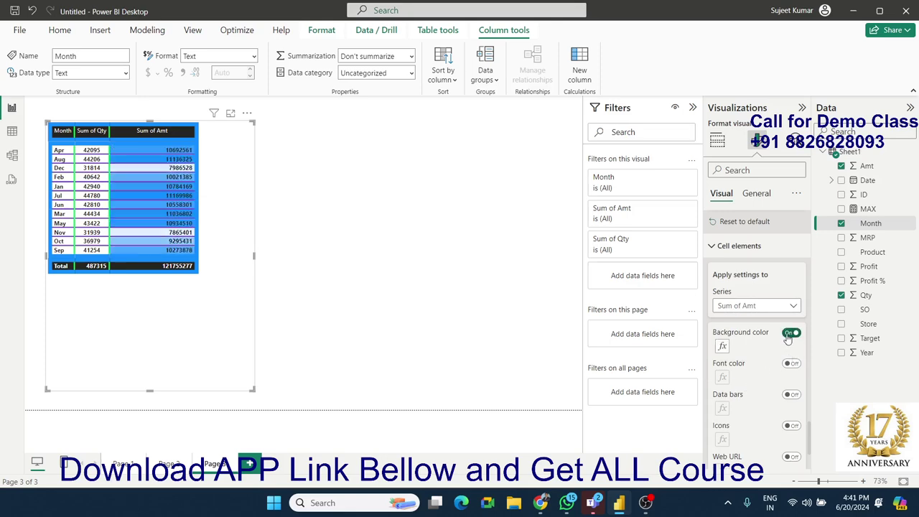
left_click(790, 334)
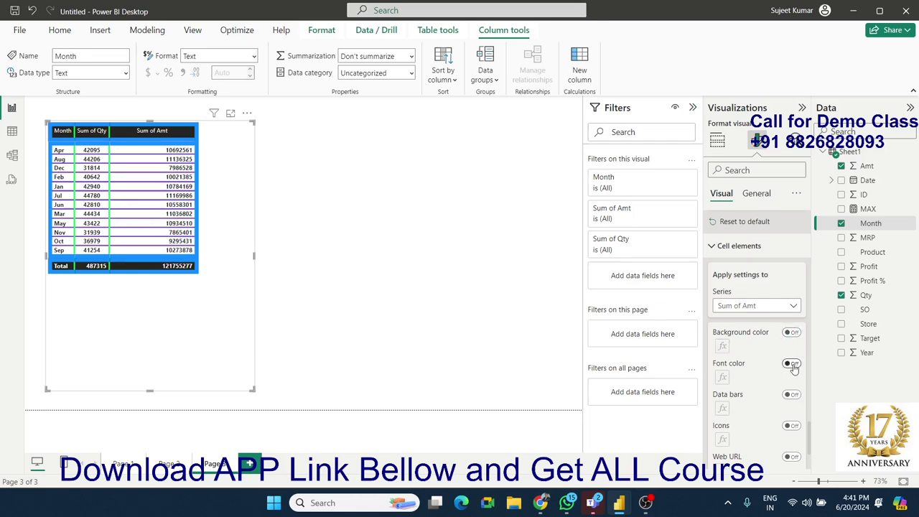
left_click(792, 364)
left_click(792, 365)
scroll(792, 373, "down", 1)
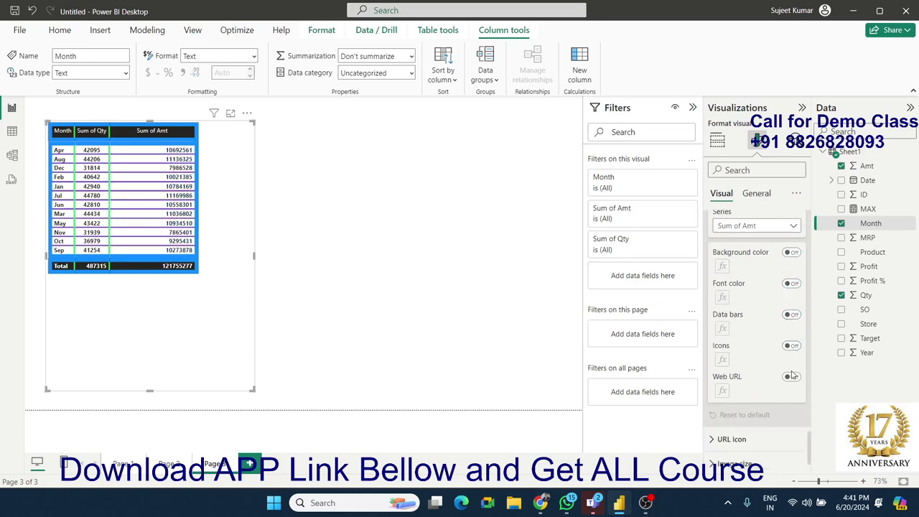
left_click(791, 315)
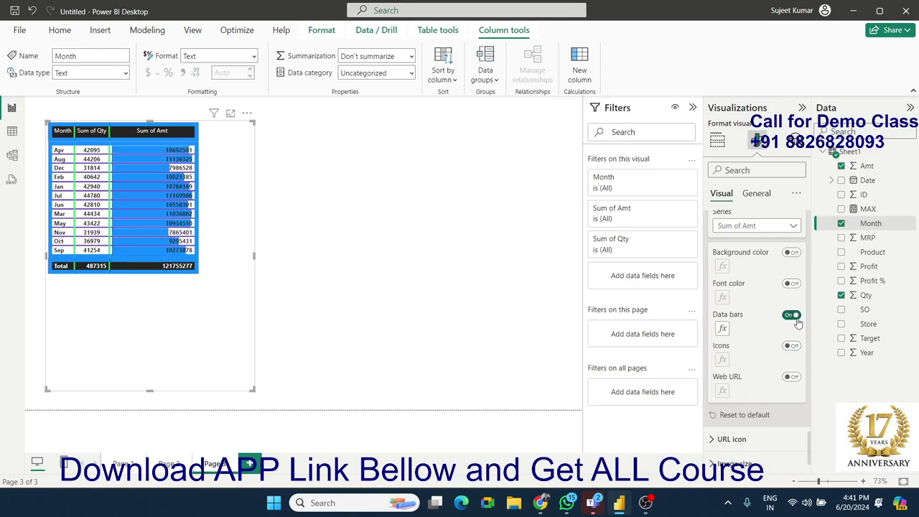
left_click(790, 316)
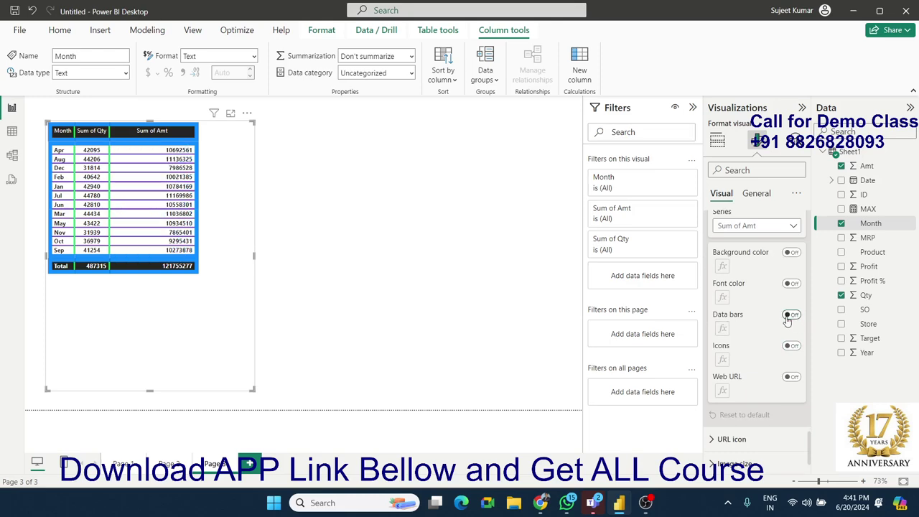
left_click(792, 346)
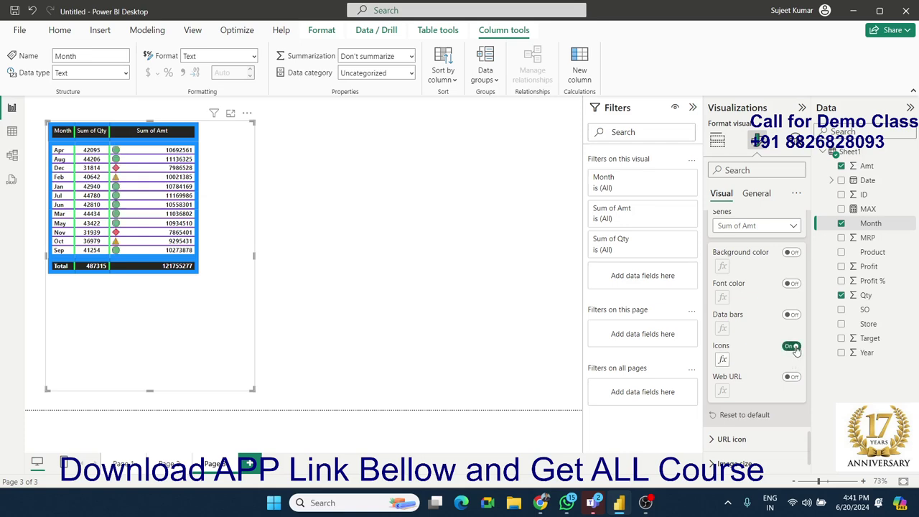
left_click(791, 346)
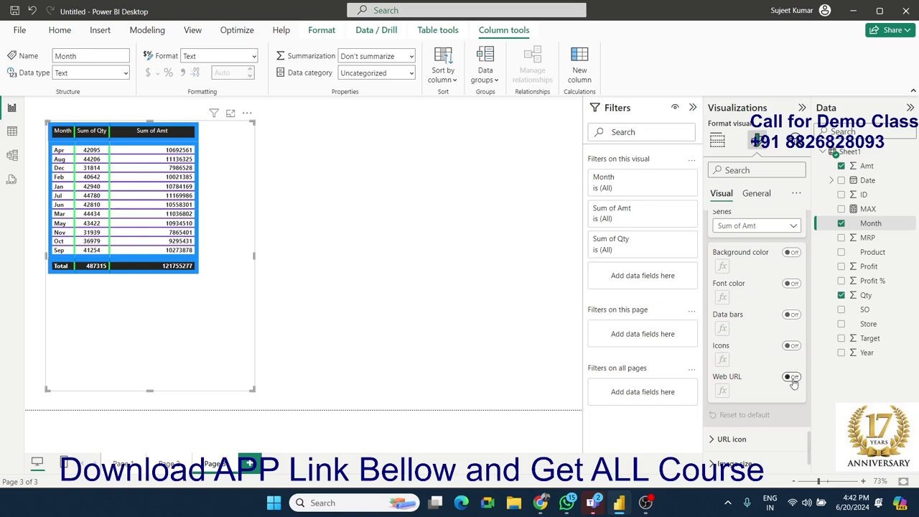
left_click(791, 378)
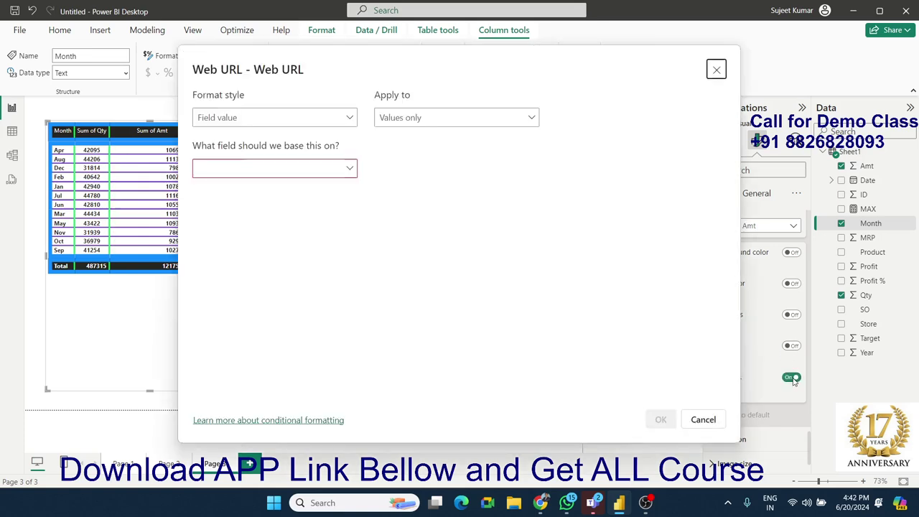
Dismiss the Web URL settings and turn on background colour shading for Sum of Amt.
left_click(716, 70)
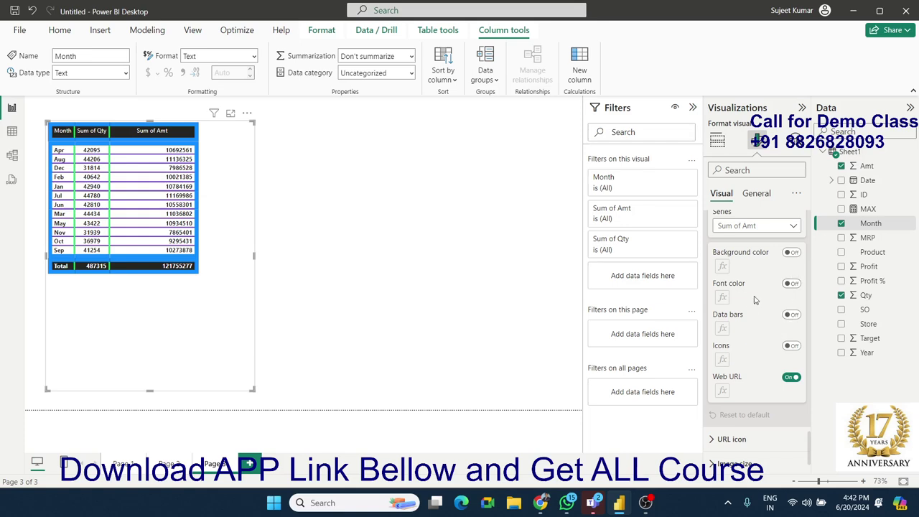
left_click(792, 254)
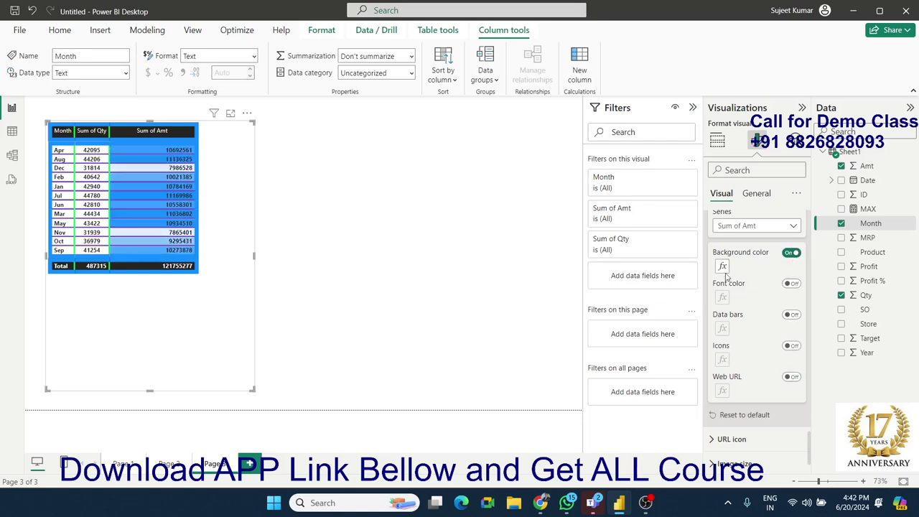
left_click(723, 267)
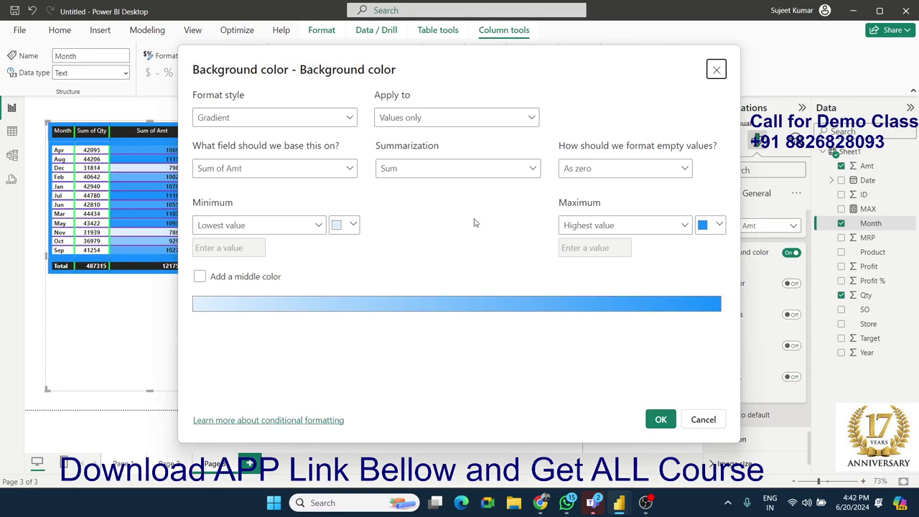
left_click_drag(334, 63, 453, 79)
Explore rule-based formatting and the values-only Apply to option, then cancel the dialog.
left_click(413, 135)
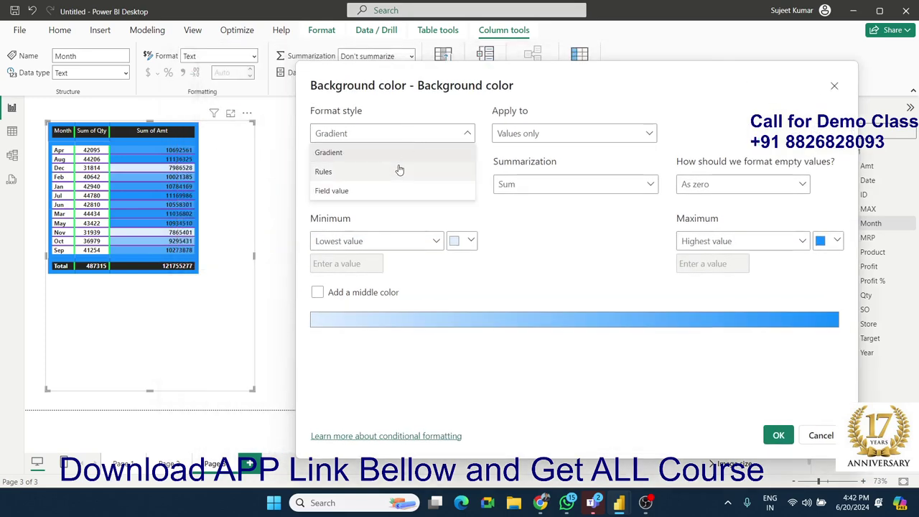
left_click(400, 169)
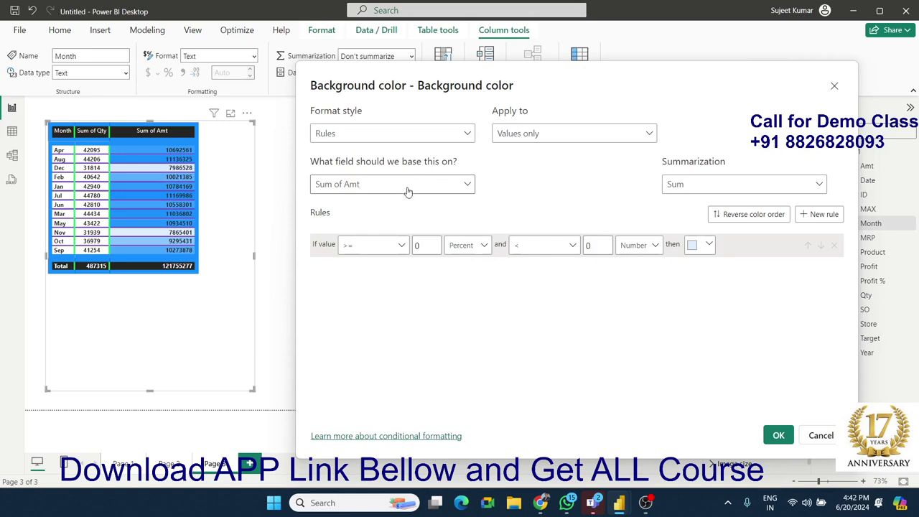
left_click(392, 185)
left_click(390, 187)
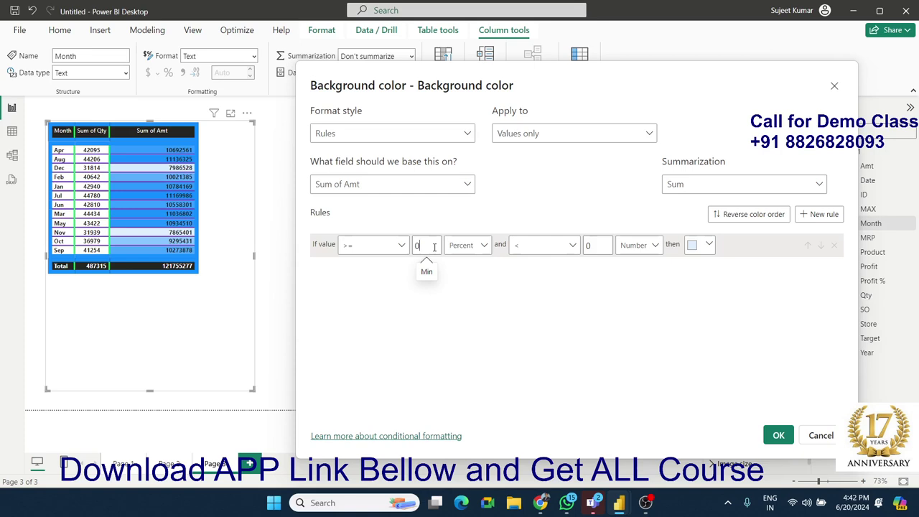
left_click_drag(431, 247, 415, 249)
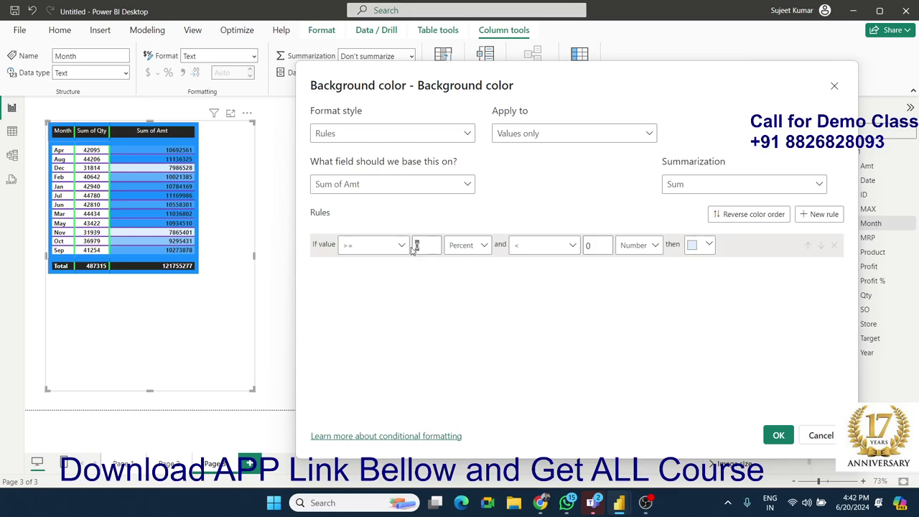
left_click(559, 132)
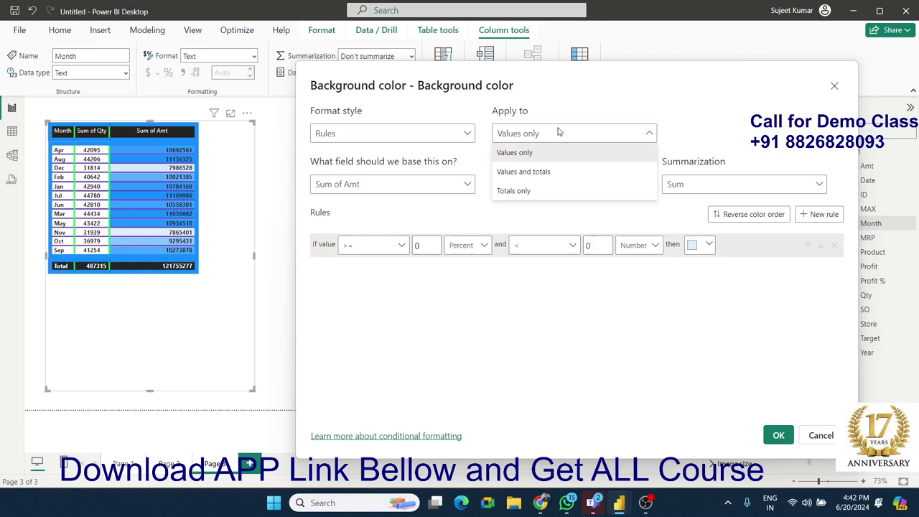
left_click(617, 115)
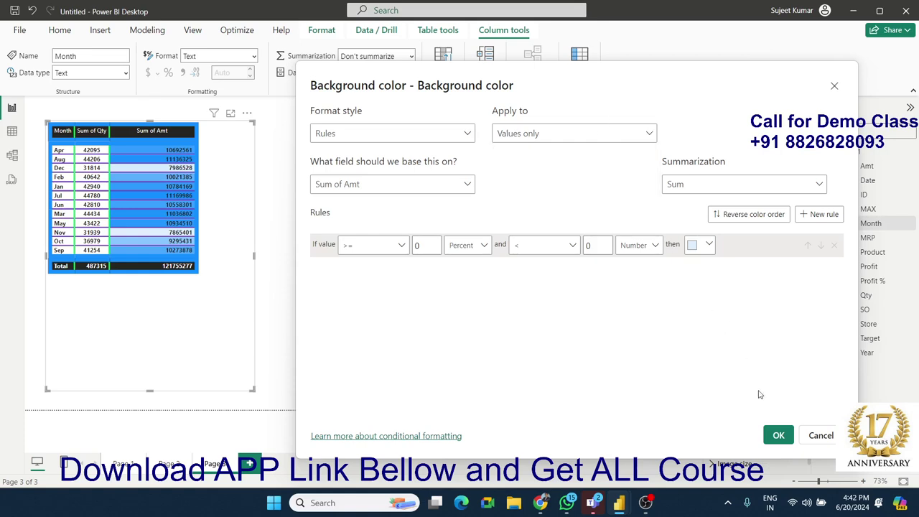
key("Escape")
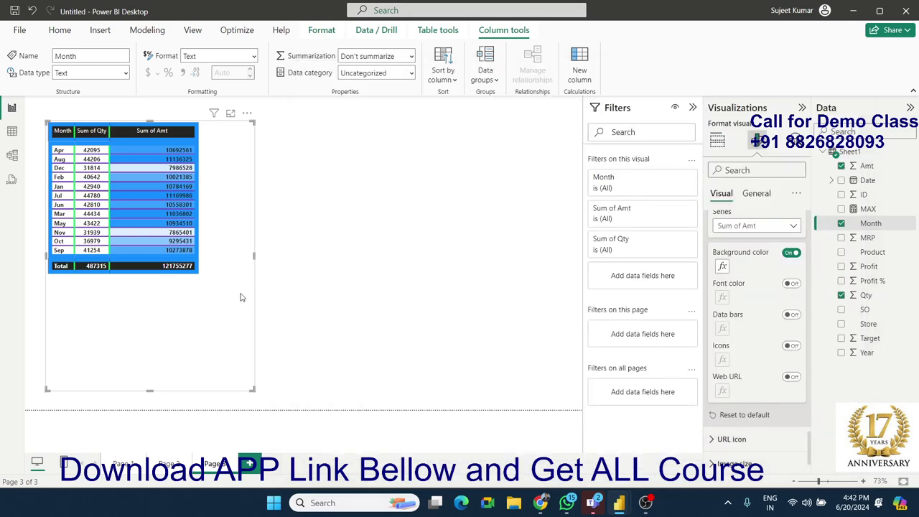
Move the background shading from Sum of Amt to Sum of Qty, and widen the Sum of Qty column.
left_click(791, 254)
left_click(743, 227)
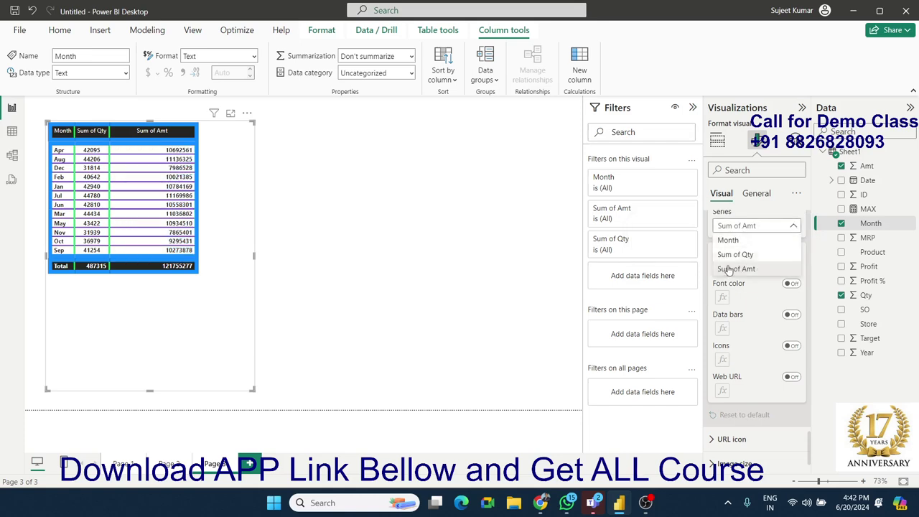
left_click(732, 254)
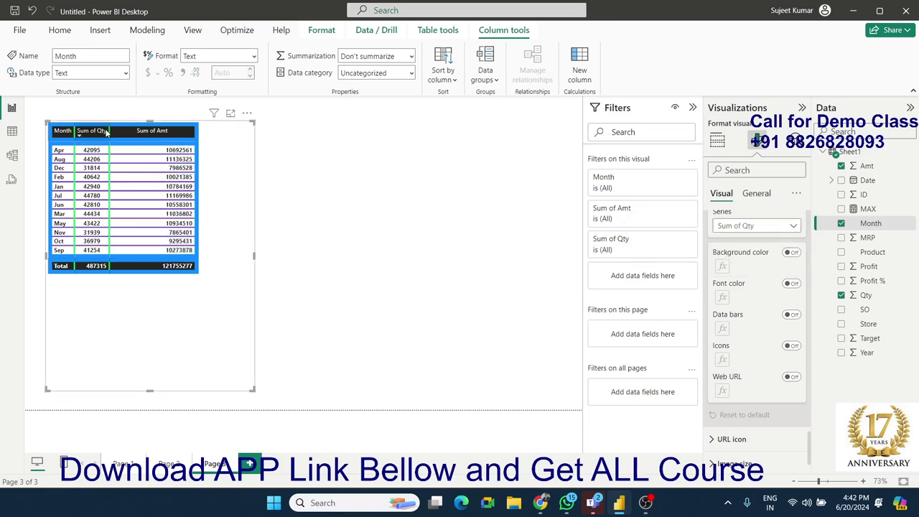
left_click_drag(109, 130, 165, 130)
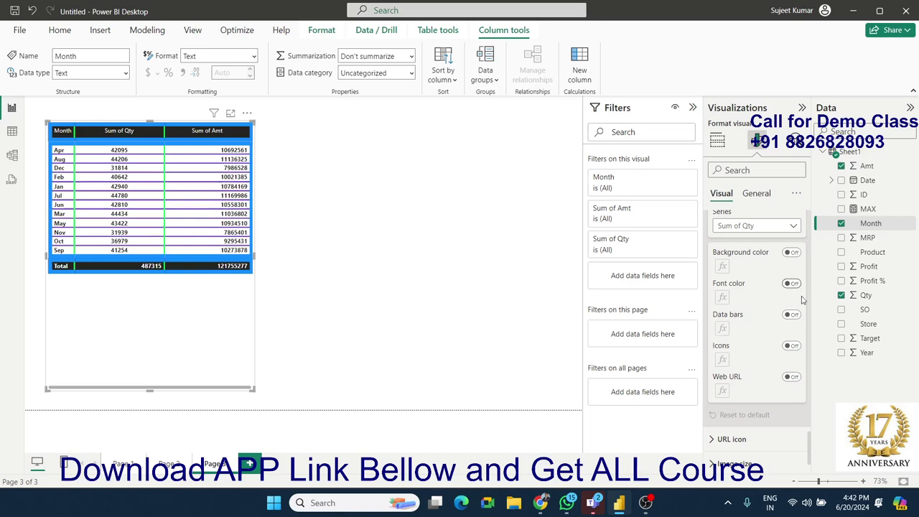
left_click(792, 253)
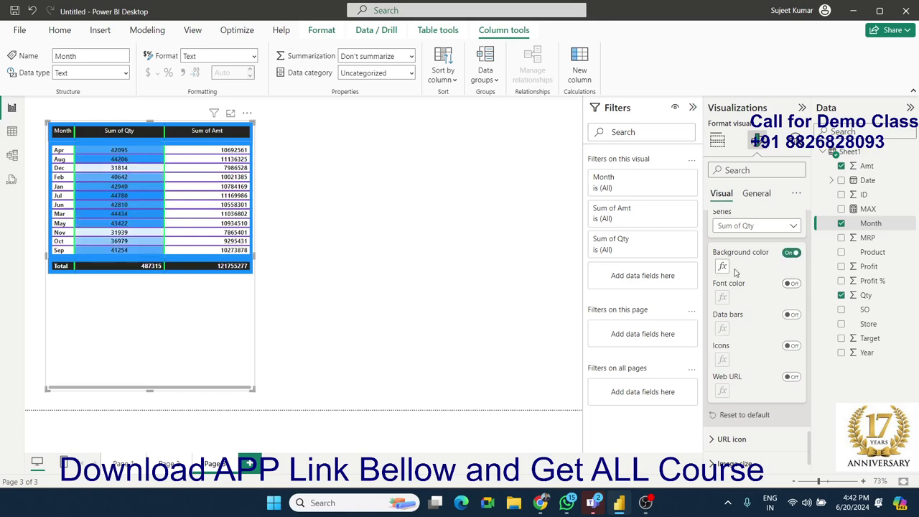
Set the Sum of Qty background colour to Rules formatting, based on the Sum of Qty field.
left_click(722, 266)
left_click(278, 118)
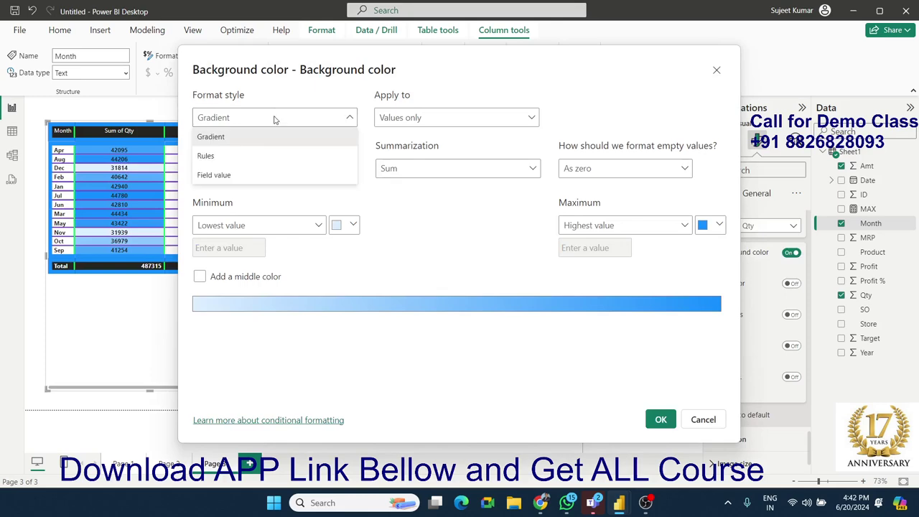
left_click(250, 155)
left_click(234, 170)
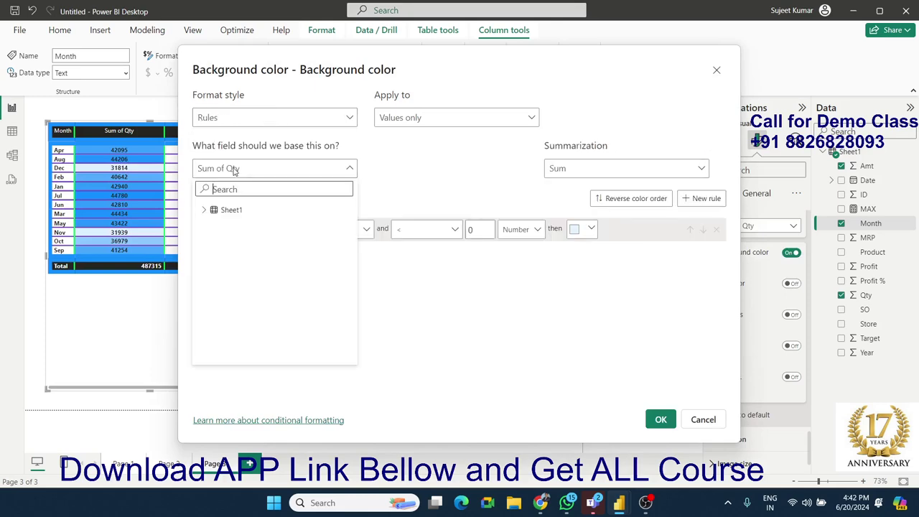
left_click(205, 211)
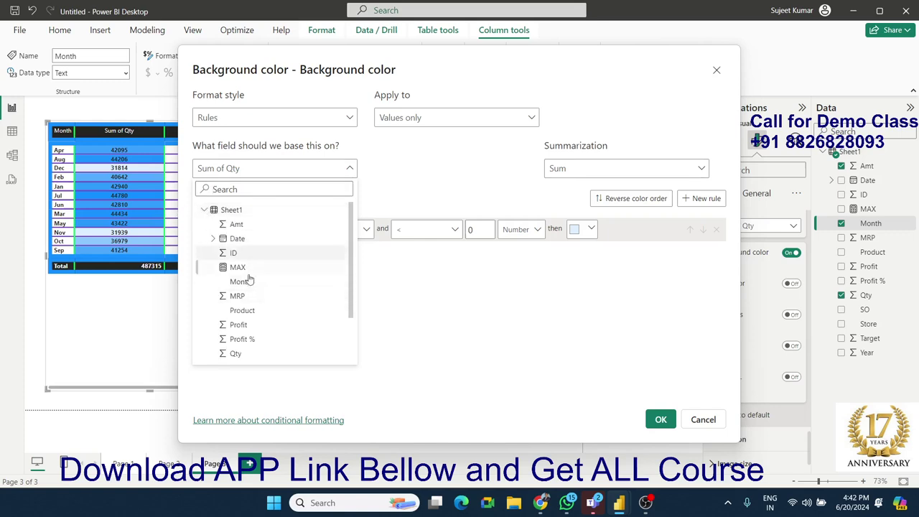
left_click(477, 184)
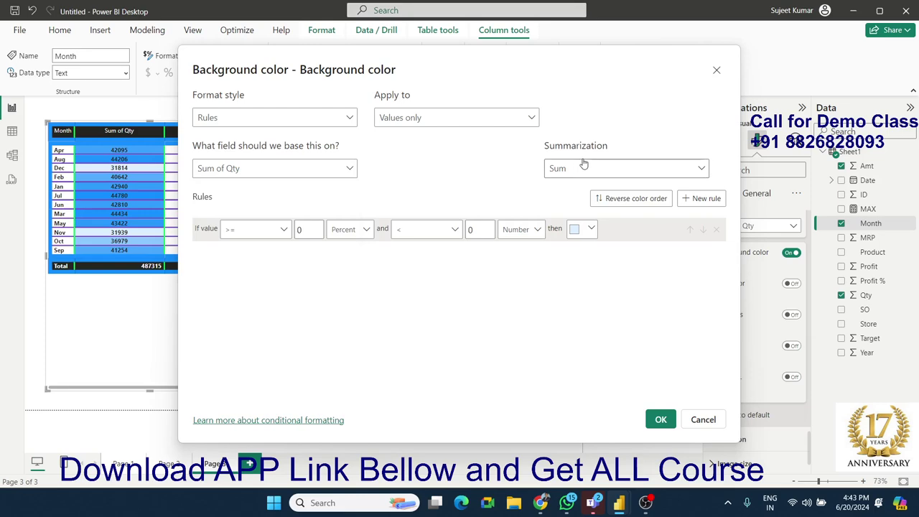
Add a rule coloring values >= 40000 (Number) up to Max bright green, and apply it.
left_click(361, 229)
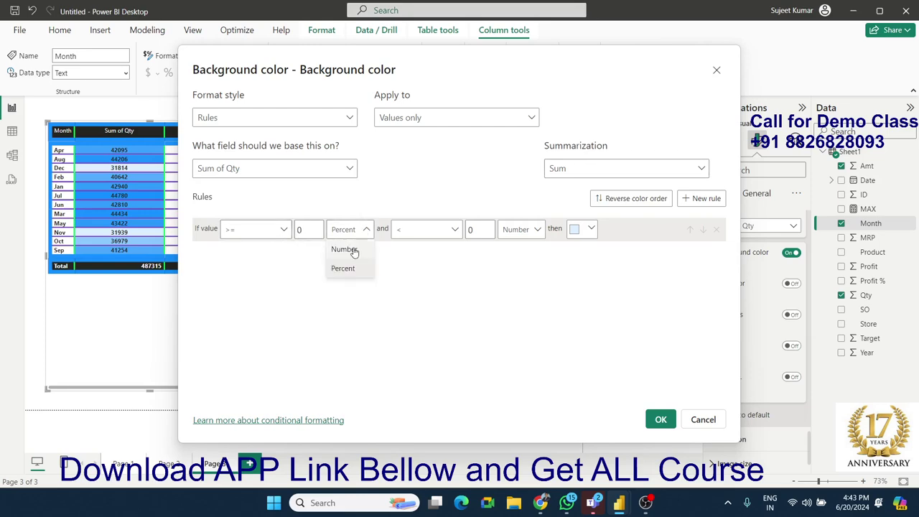
left_click(349, 248)
left_click(299, 228)
type("40000")
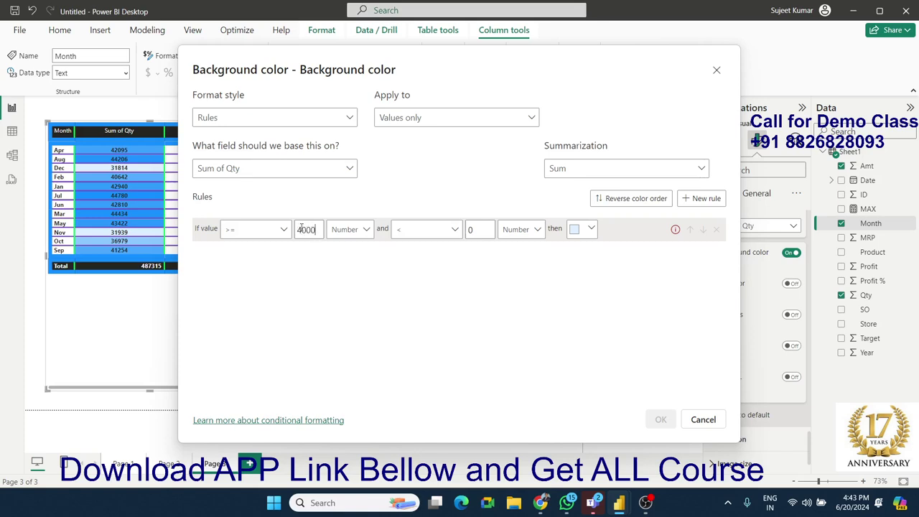
left_click(474, 231)
key("BackSpace")
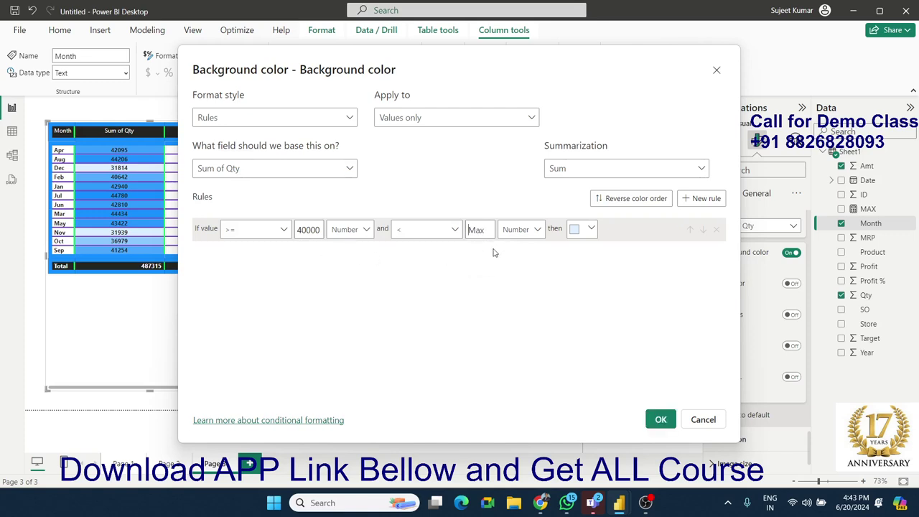
left_click(589, 229)
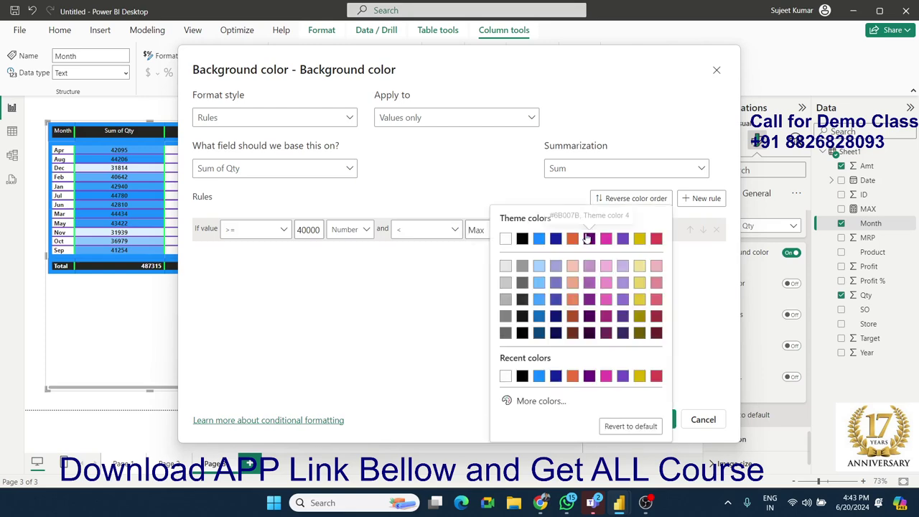
left_click(539, 400)
left_click_drag(610, 361, 555, 361)
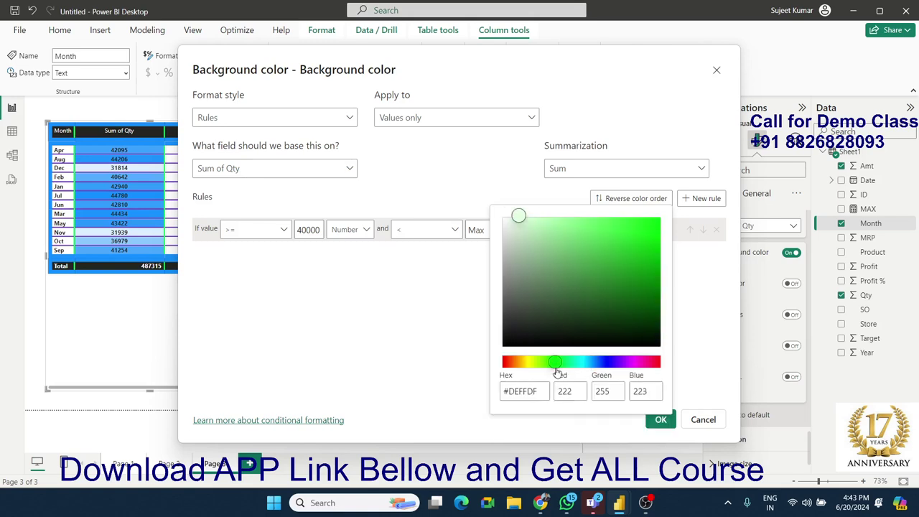
left_click(654, 228)
left_click(424, 351)
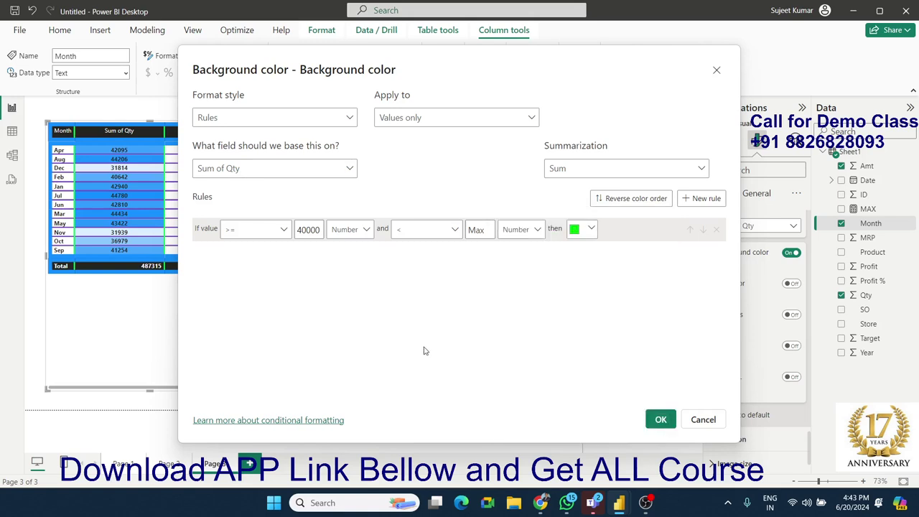
left_click(659, 420)
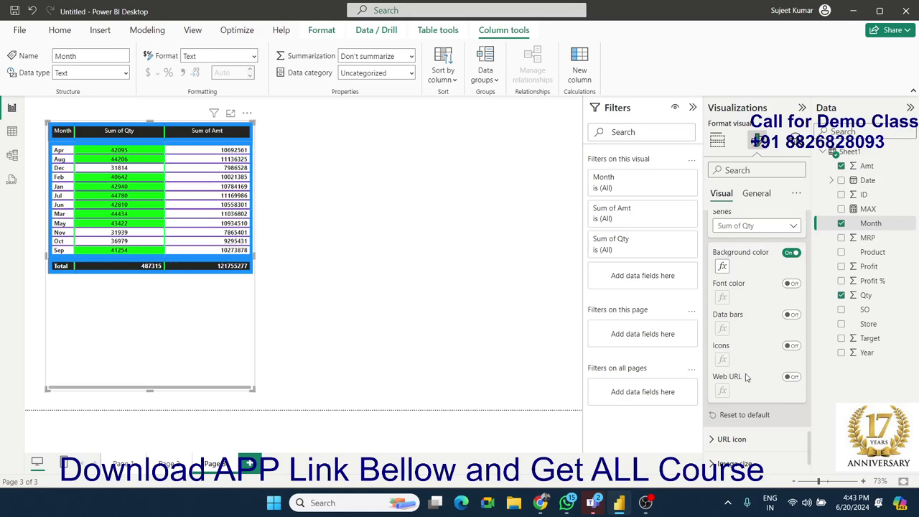
Try URL icons for values and leave them off, set image height to 76 px, then deselect the table.
scroll(752, 363, "down", 1)
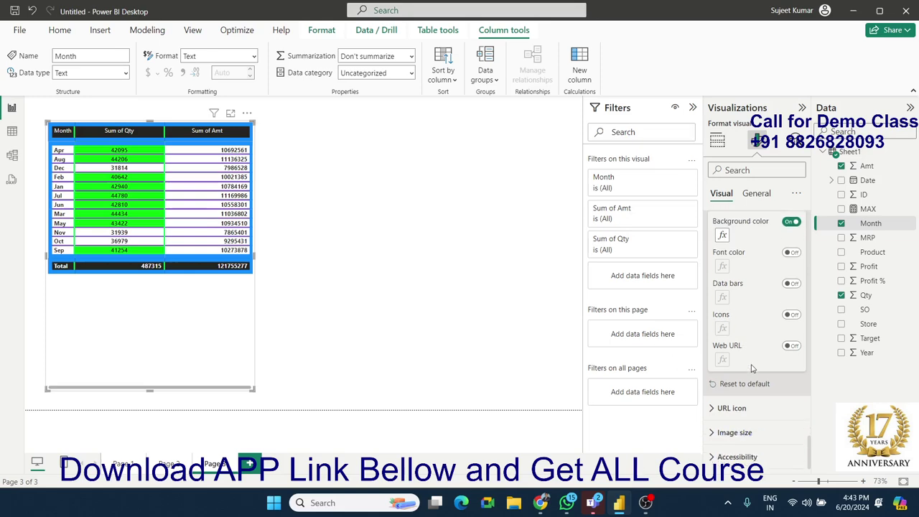
left_click(730, 408)
scroll(729, 415, "down", 1)
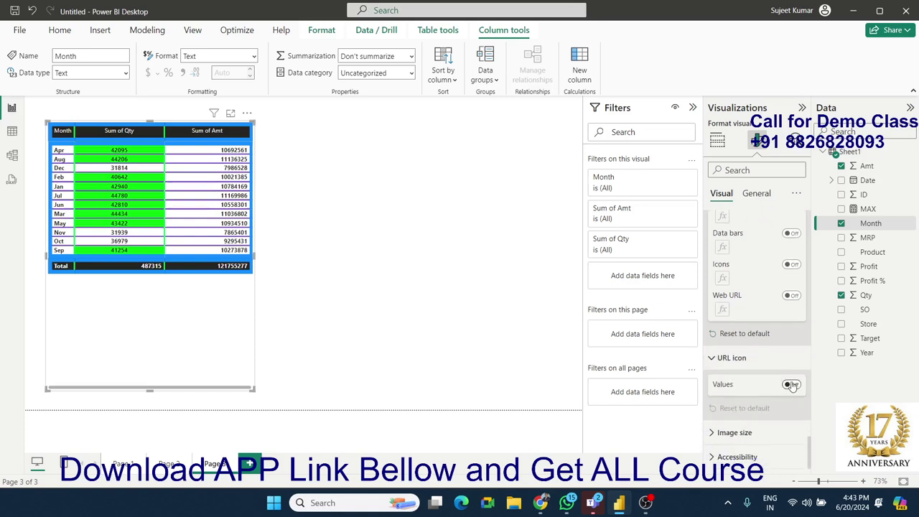
left_click(789, 386)
left_click(784, 388)
left_click(734, 432)
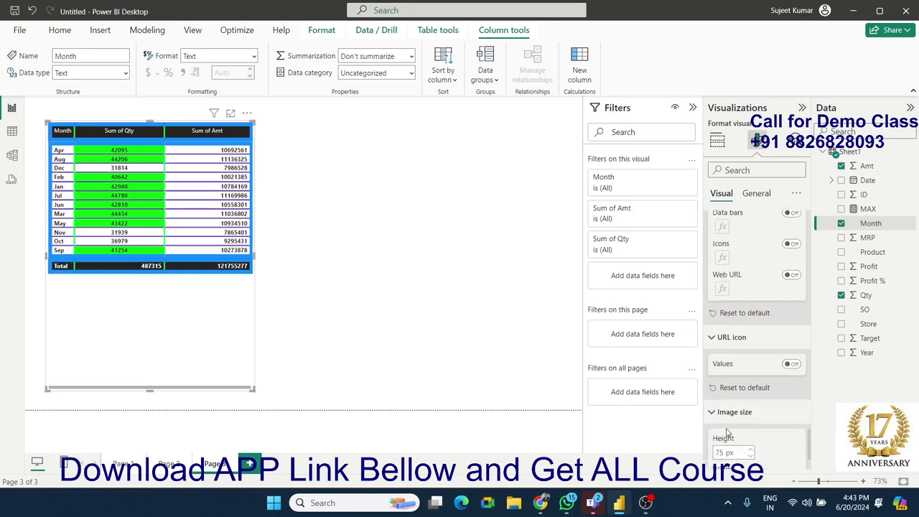
left_click(749, 375)
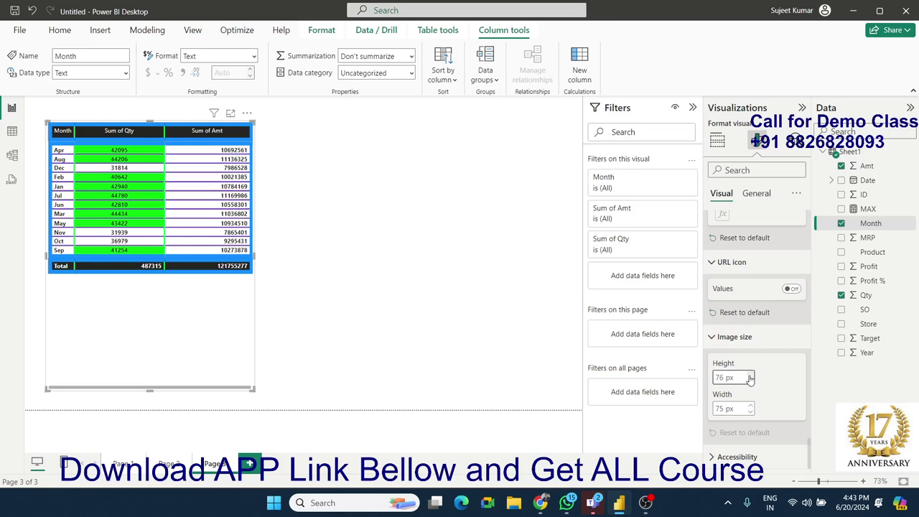
scroll(750, 381, "up", 10)
scroll(751, 391, "down", 3)
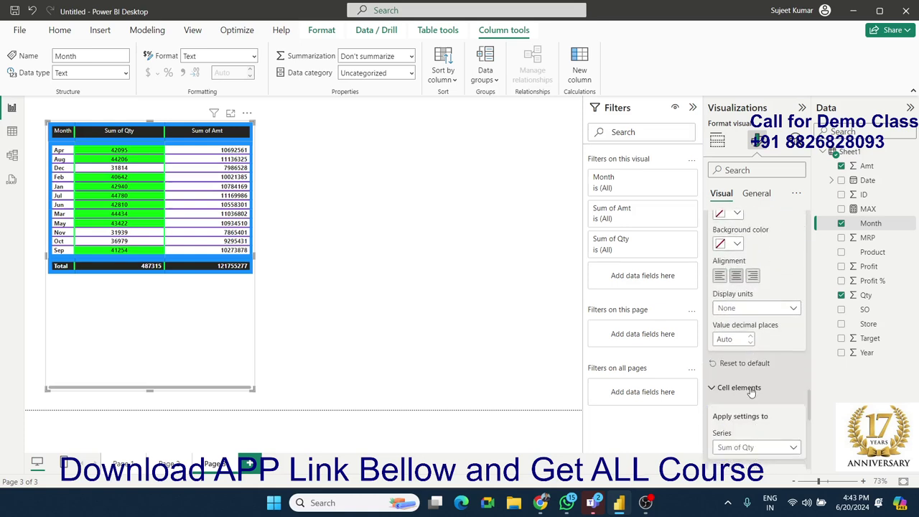
scroll(751, 391, "up", 3)
scroll(751, 390, "up", 3)
scroll(751, 390, "up", 3)
scroll(752, 387, "up", 3)
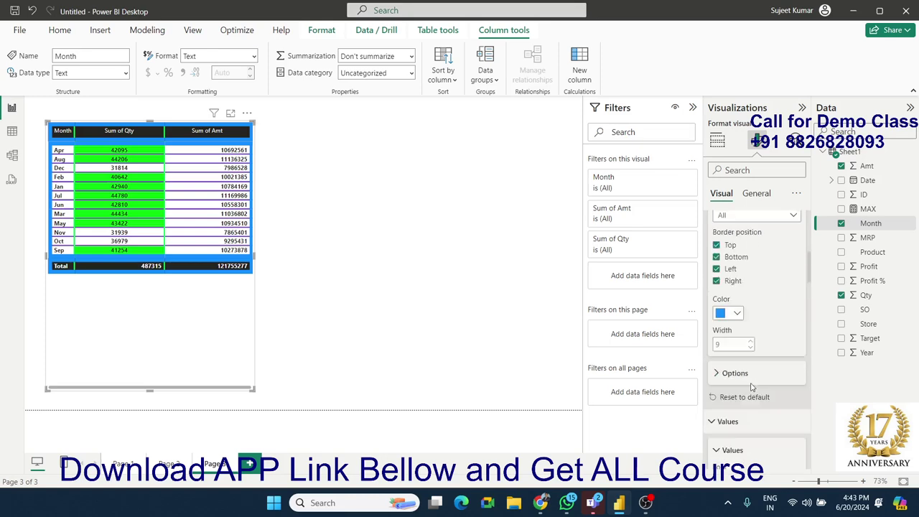
scroll(752, 388, "up", 3)
left_click(407, 328)
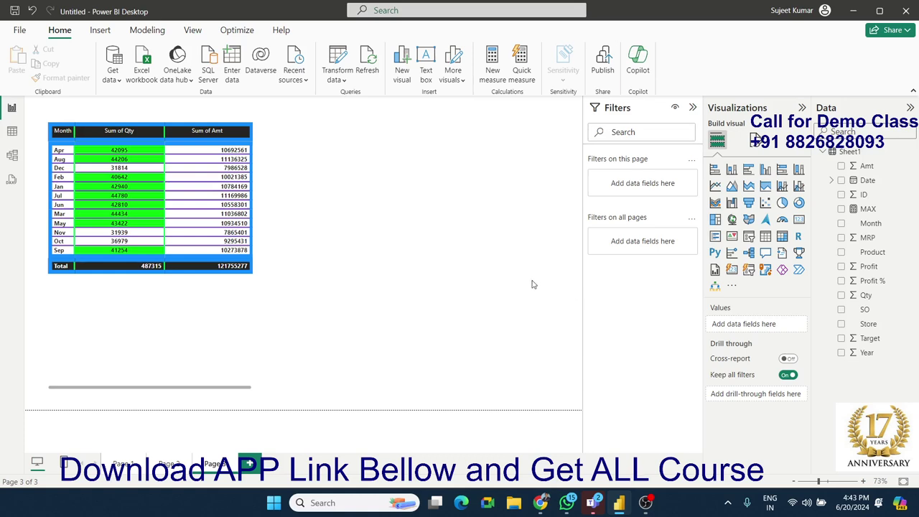
Add a blank matrix to the page, make it wider and shorter, and select it.
left_click(782, 237)
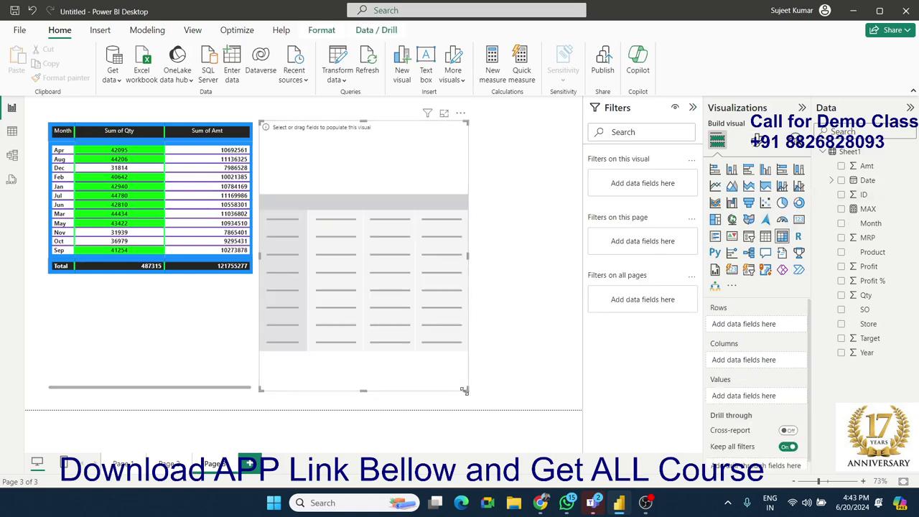
left_click_drag(464, 390, 562, 336)
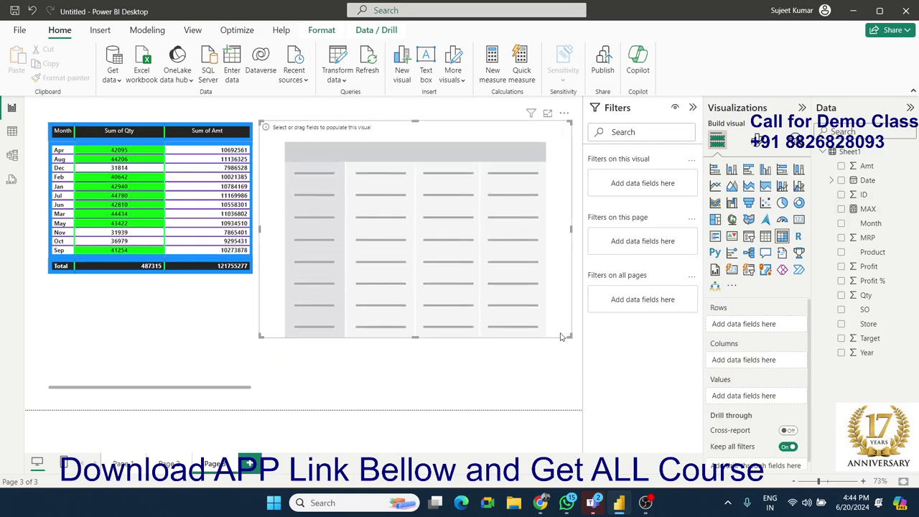
left_click(200, 336)
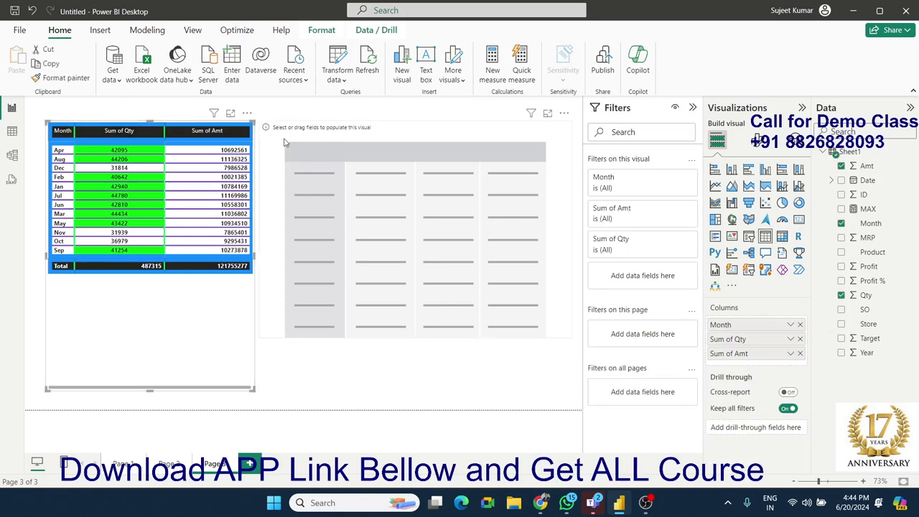
left_click(417, 364)
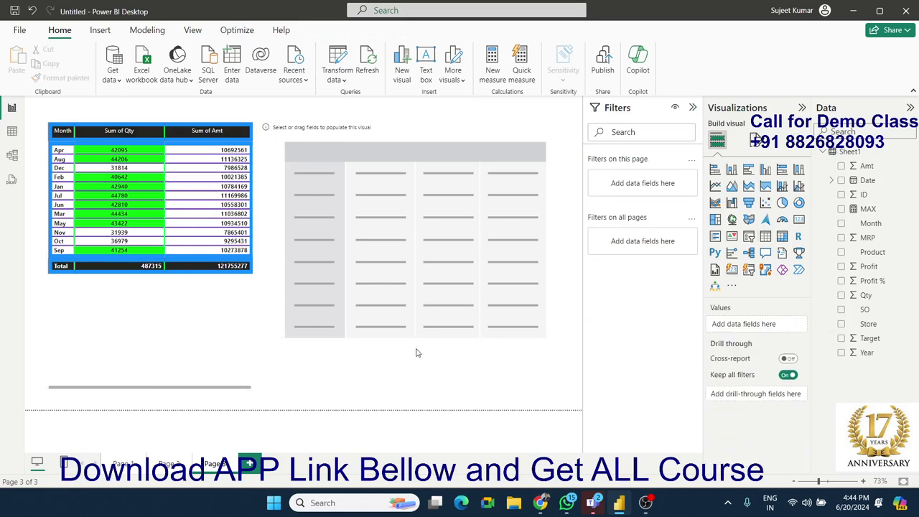
left_click(424, 140)
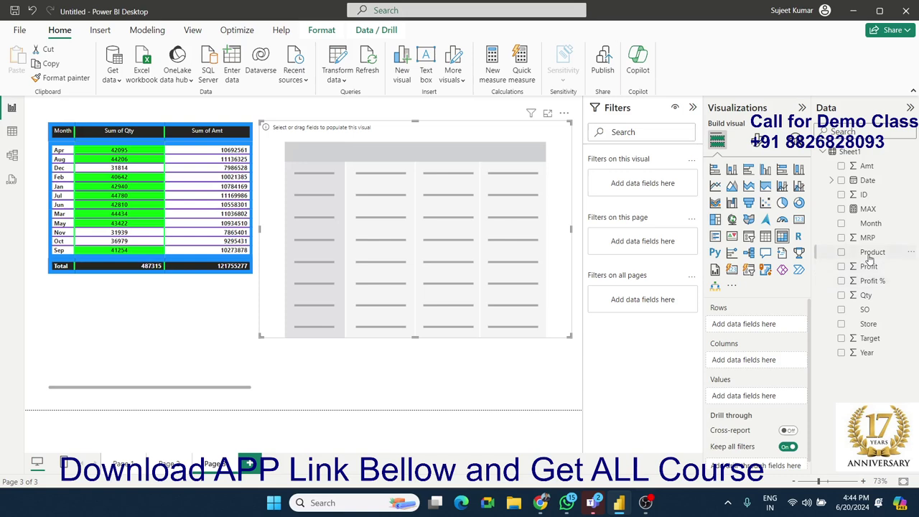
Put Product in Rows, Month in Columns and Qty in Values, then shrink the matrix to fit.
left_click_drag(872, 252, 761, 323)
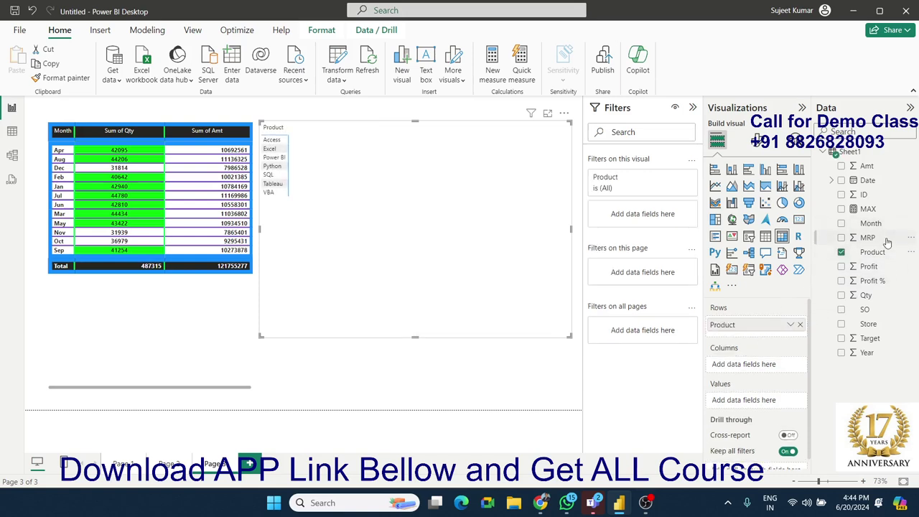
left_click_drag(870, 223, 754, 363)
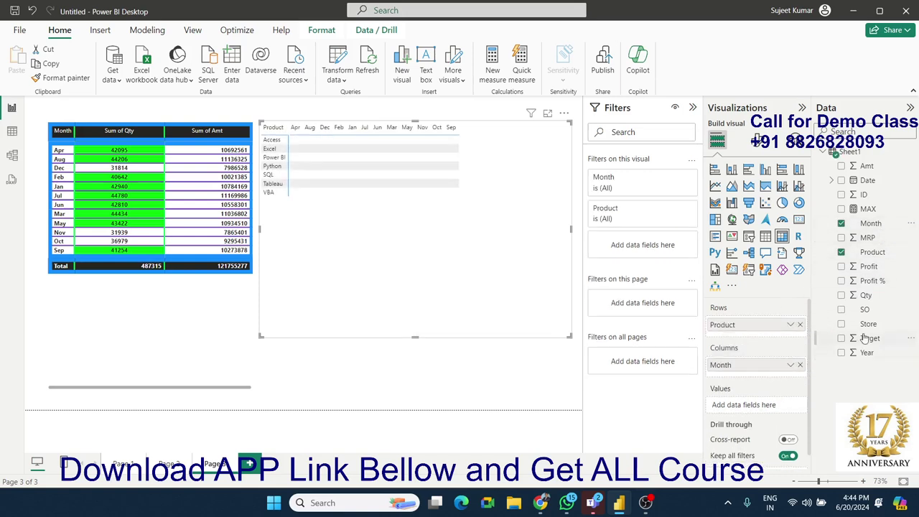
mouse_move(867, 295)
left_mouse_down()
mouse_move(766, 414)
mouse_move(770, 402)
left_mouse_up()
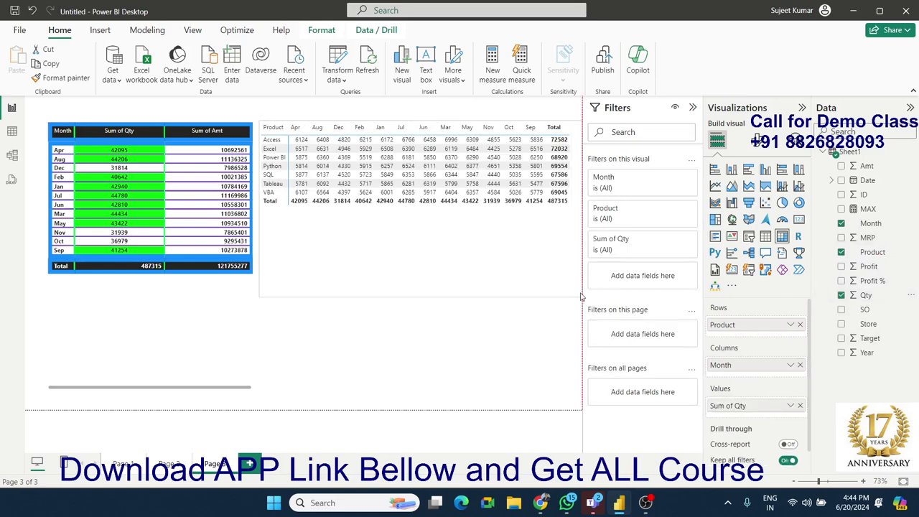
left_click_drag(568, 335, 574, 221)
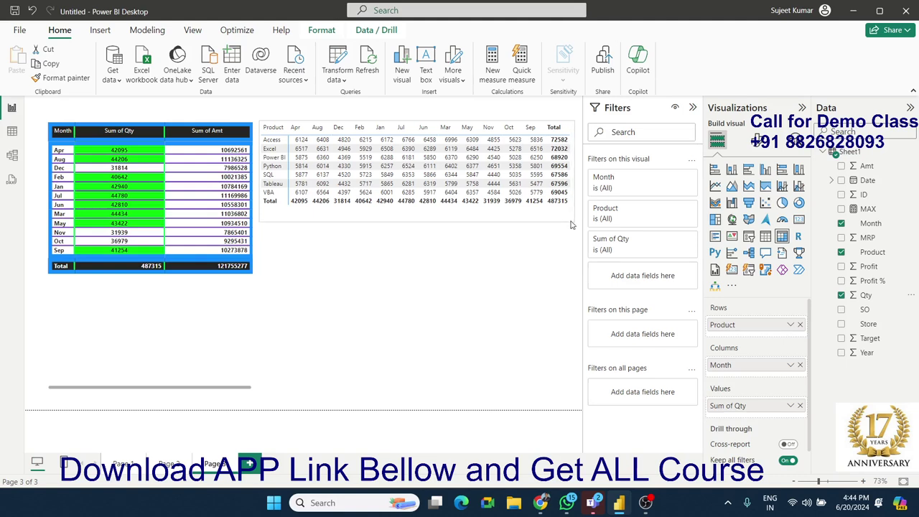
left_click(228, 331)
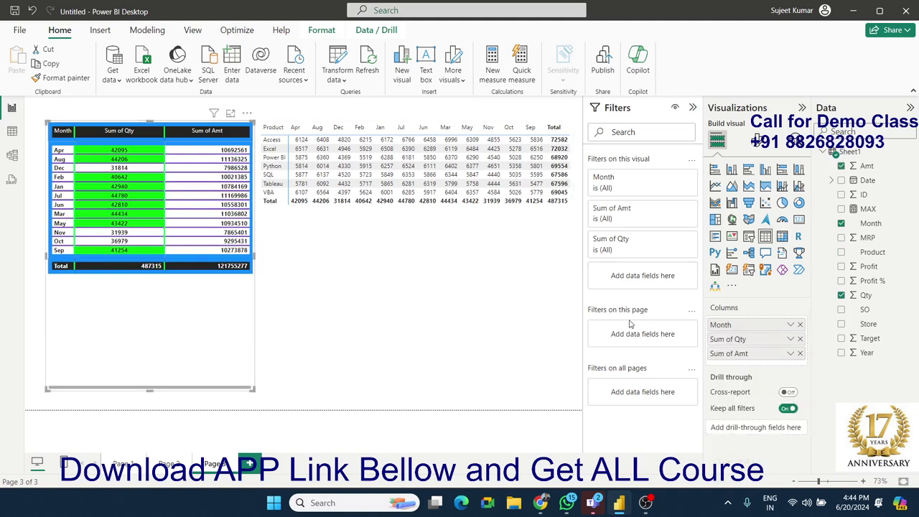
left_click(880, 226)
mouse_move(872, 252)
left_mouse_down()
mouse_move(767, 346)
mouse_move(761, 335)
left_mouse_up()
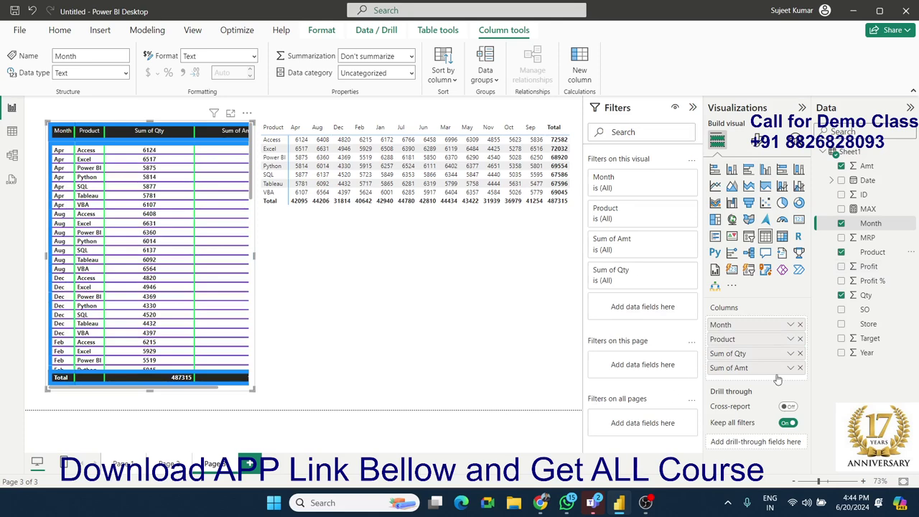
left_click(800, 339)
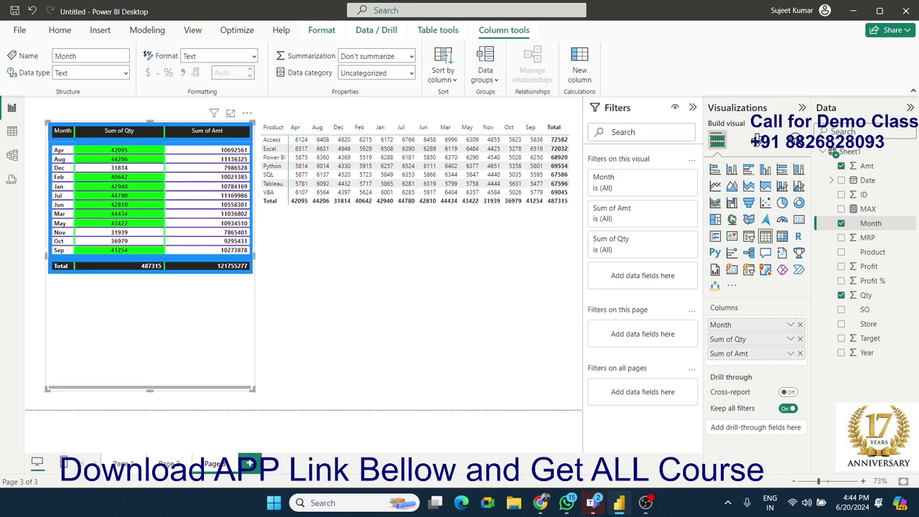
Add SO beneath Product in the matrix rows and make the matrix taller.
left_click(458, 228)
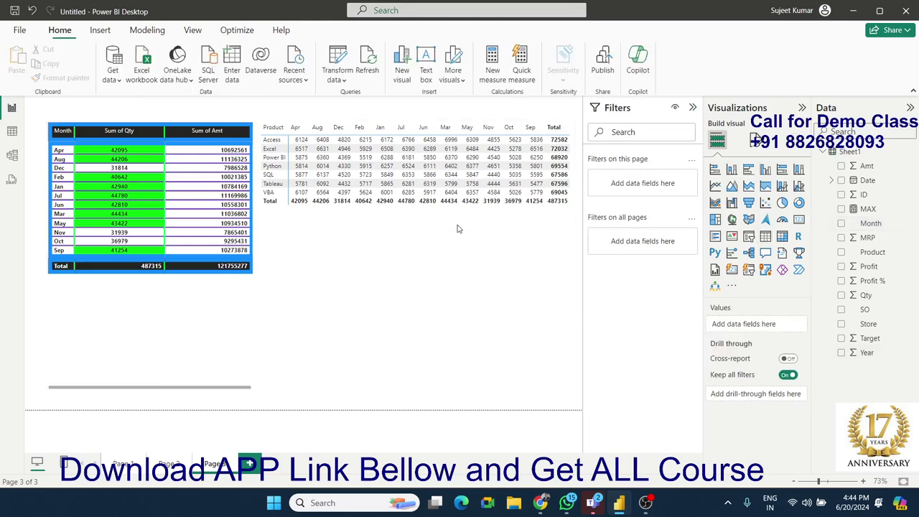
left_click(466, 218)
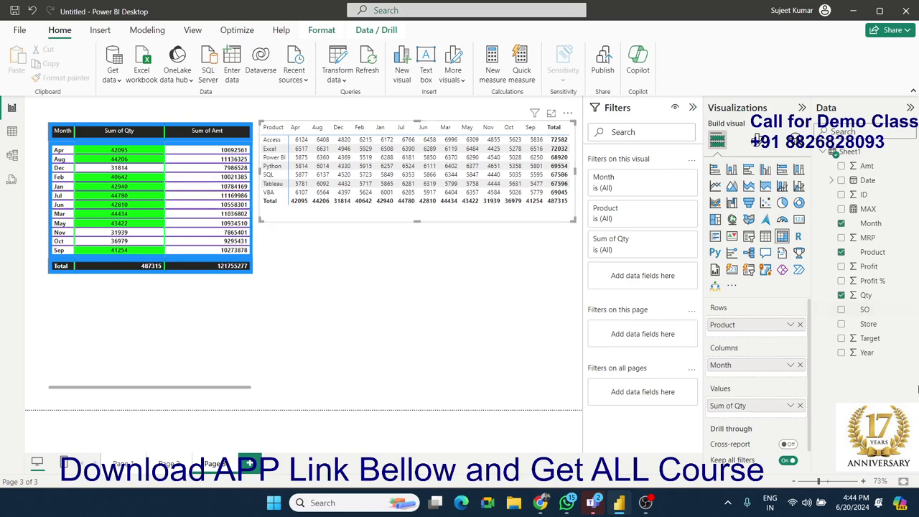
left_click_drag(869, 316, 762, 338)
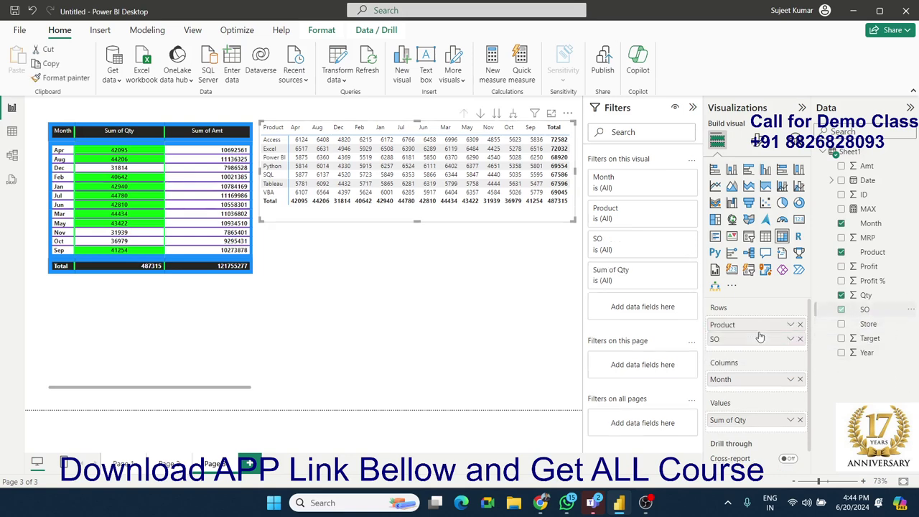
left_click_drag(416, 221, 416, 350)
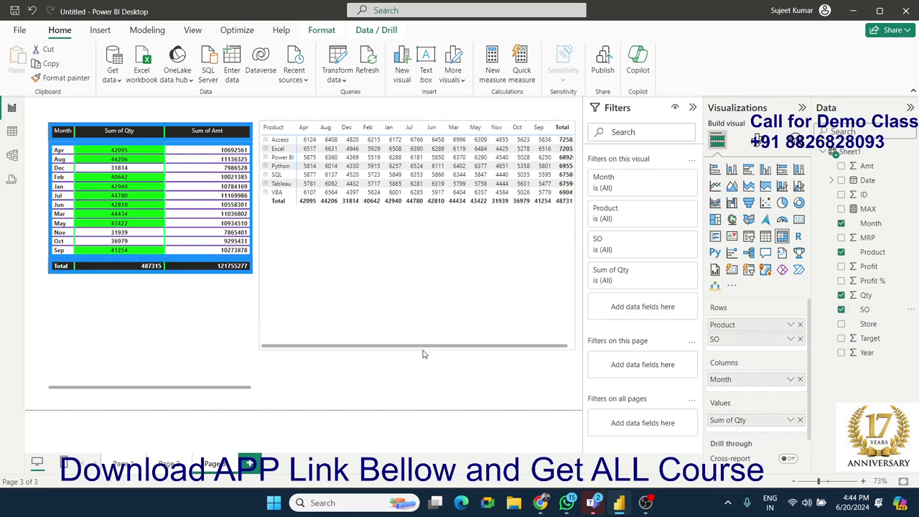
Expand Access and Excel to their SO rows and filter the page to Power BI.
left_click(265, 140)
left_click(265, 254)
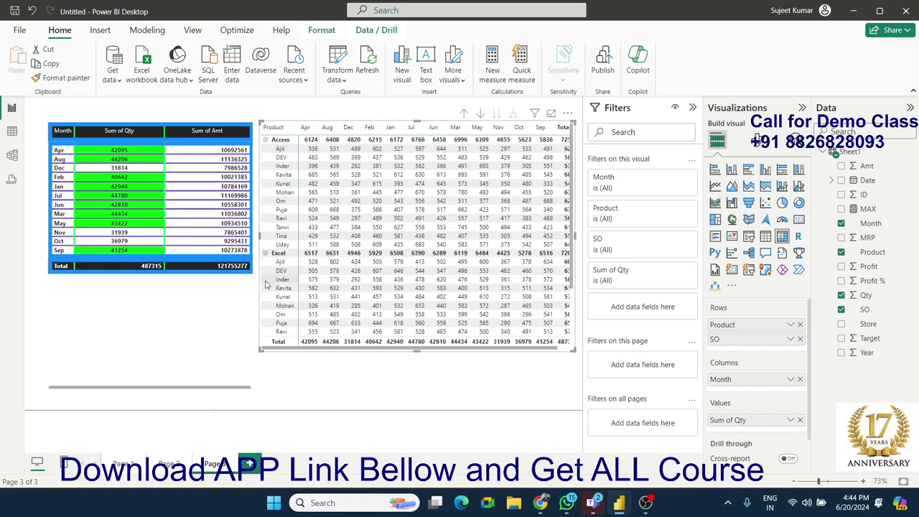
scroll(265, 301, "down", 3)
left_click(280, 298)
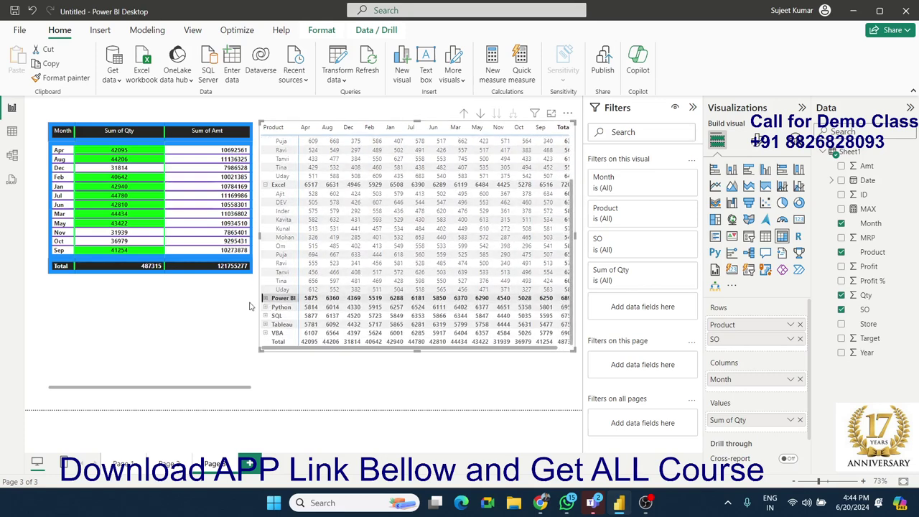
left_click(749, 141)
Give the matrix the Contrast alternating rows style preset.
left_click(746, 222)
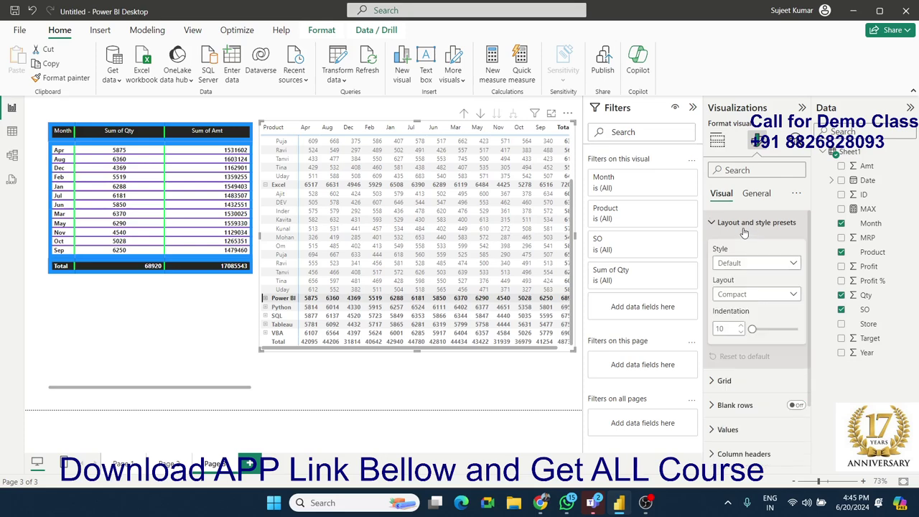
left_click(743, 263)
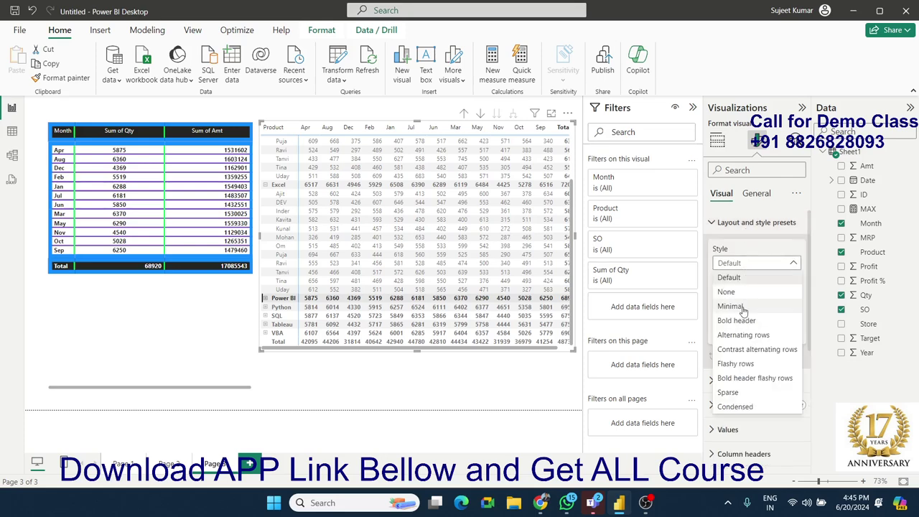
left_click(743, 306)
left_click(751, 264)
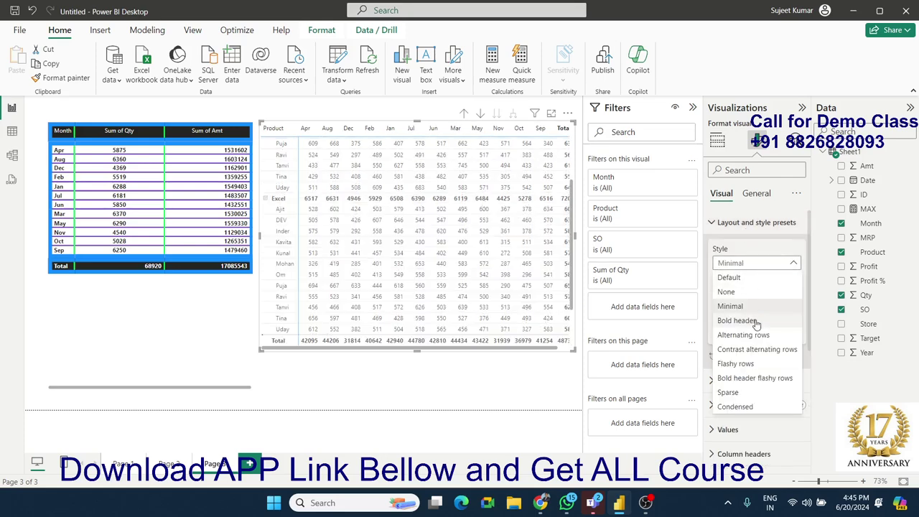
left_click(755, 320)
left_click(754, 265)
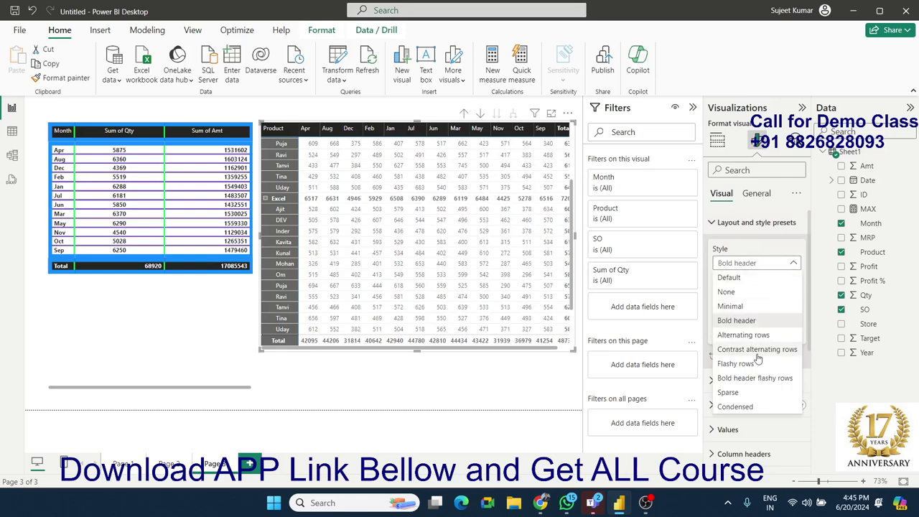
left_click(743, 347)
Set the matrix layout to Tabular and select the old Month/Qty/Amt table.
left_click(742, 300)
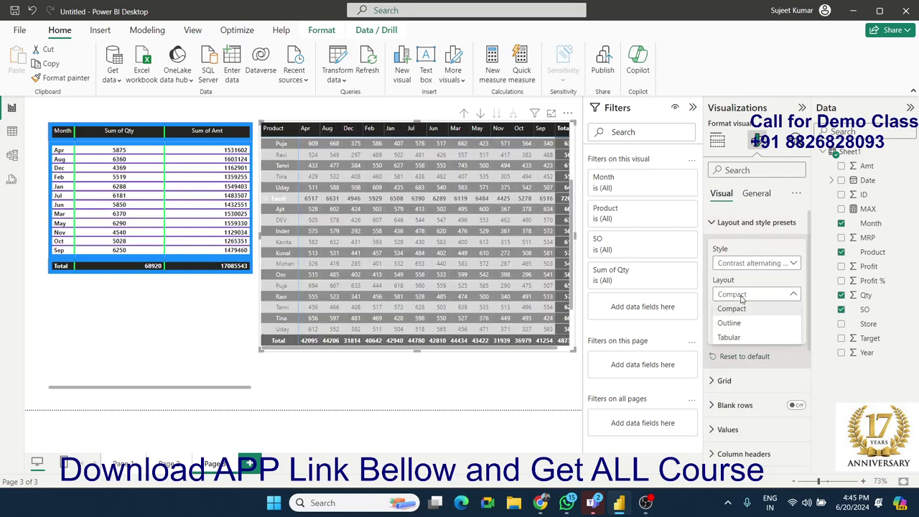
left_click(743, 322)
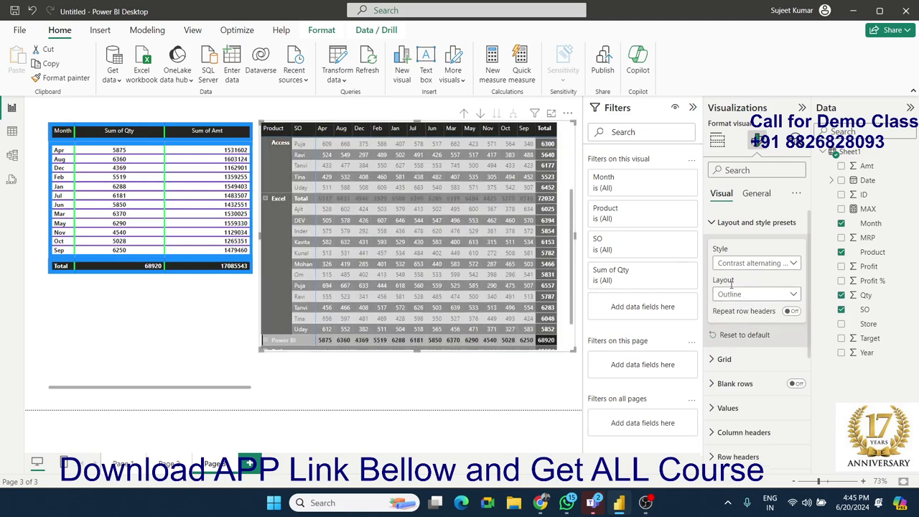
left_click(734, 295)
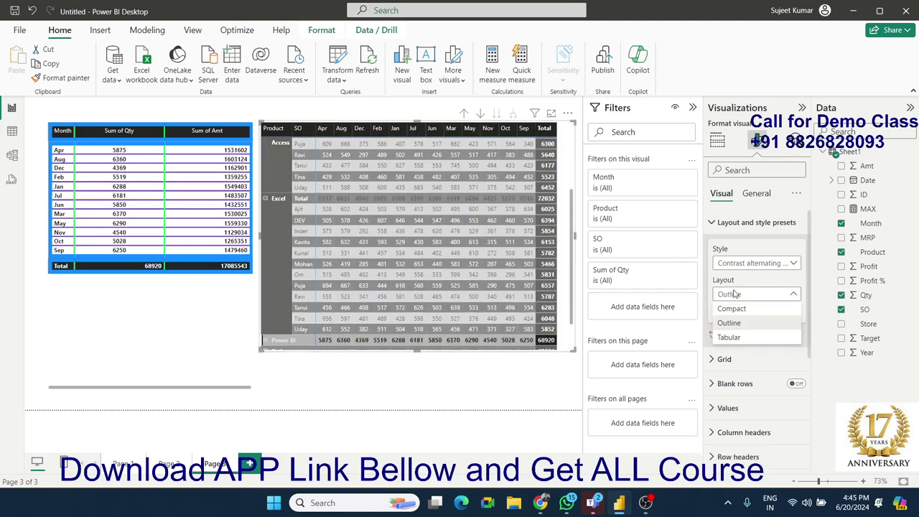
left_click(731, 337)
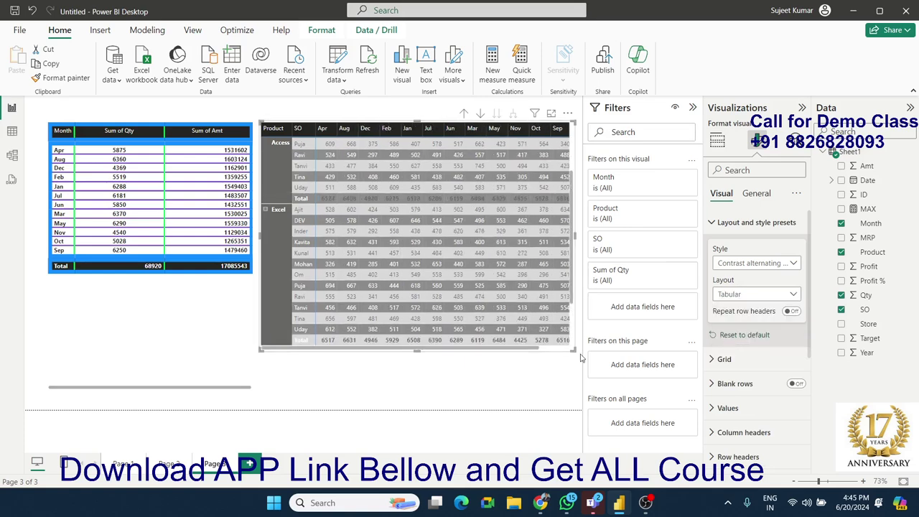
left_click(226, 283)
Delete the old Month table and widen the matrix leftwards to reveal its Total column.
key("Delete")
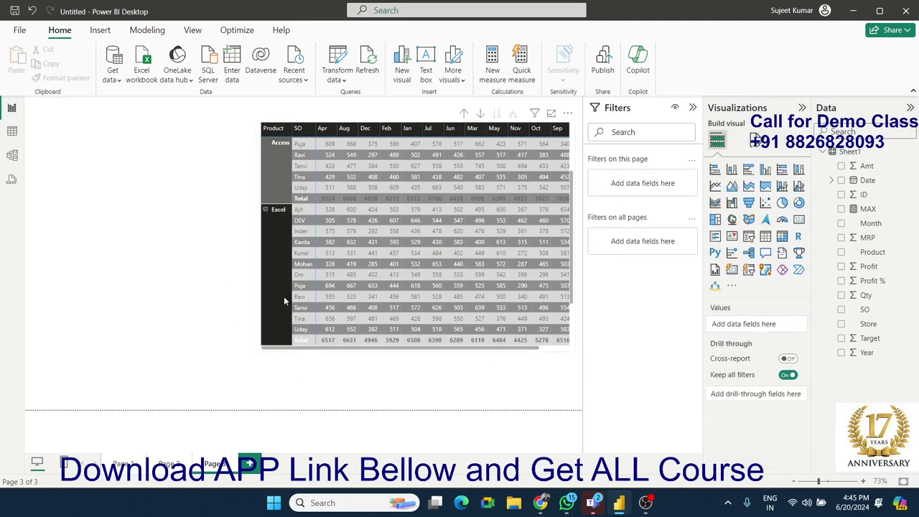
left_click(261, 352)
left_click_drag(260, 352, 61, 368)
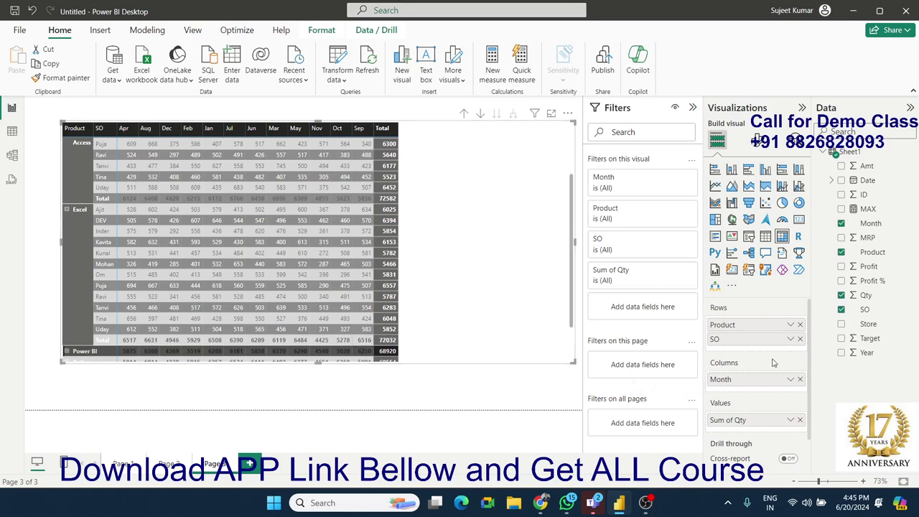
Keep the Tabular layout and try repeated row headers, leaving them turned off.
left_click(758, 141)
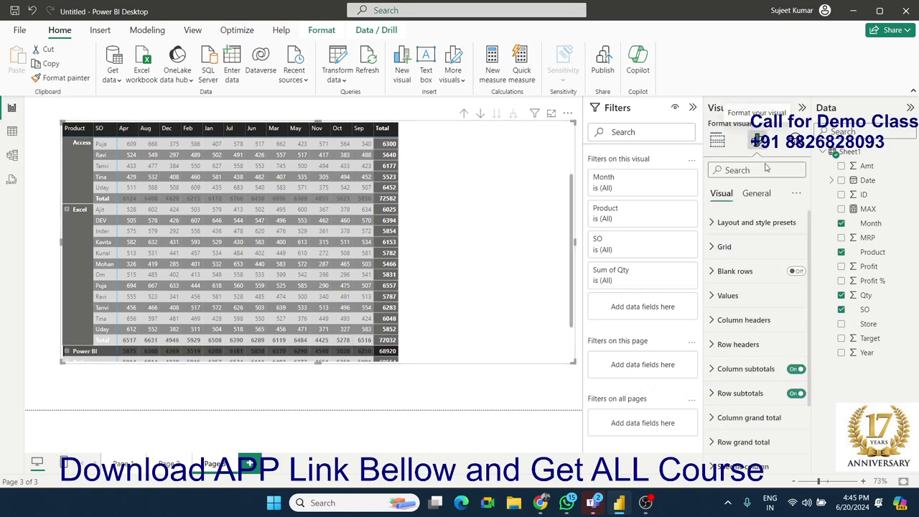
left_click(748, 225)
left_click(748, 298)
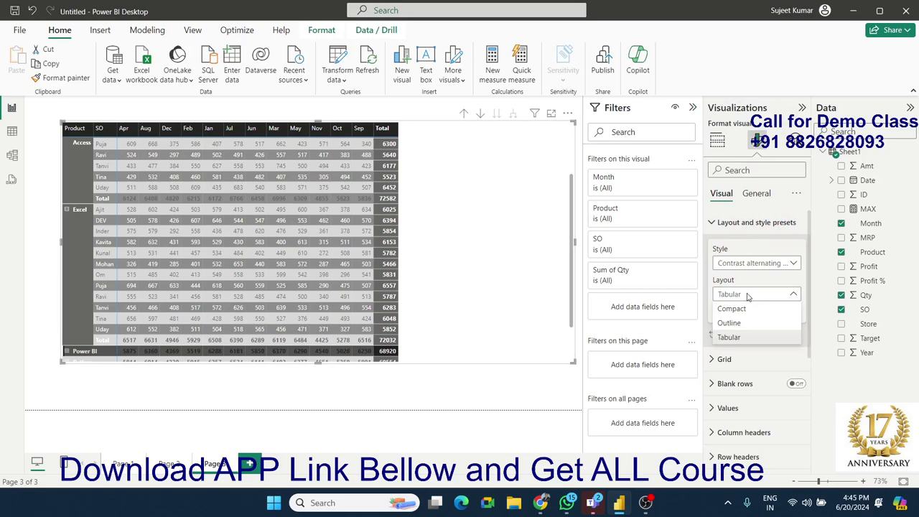
left_click(748, 299)
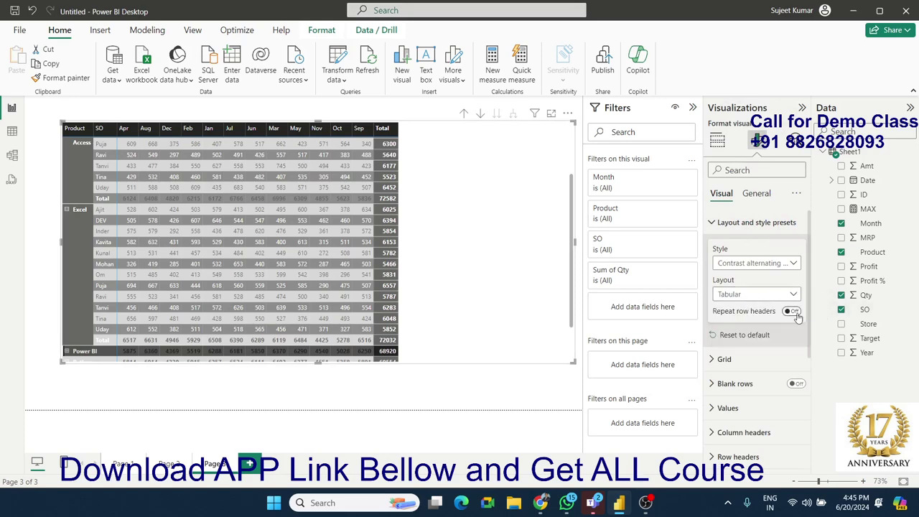
left_click(792, 311)
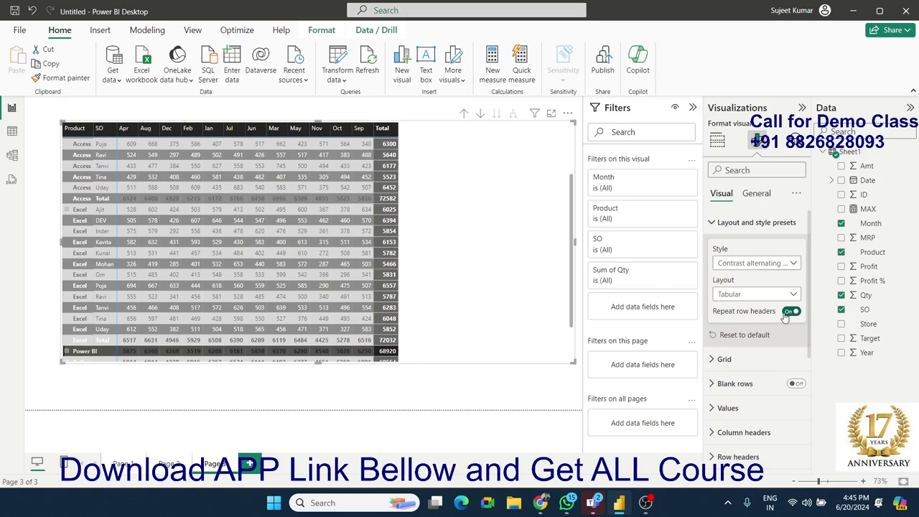
left_click(786, 319)
left_click(805, 317)
left_click(789, 314)
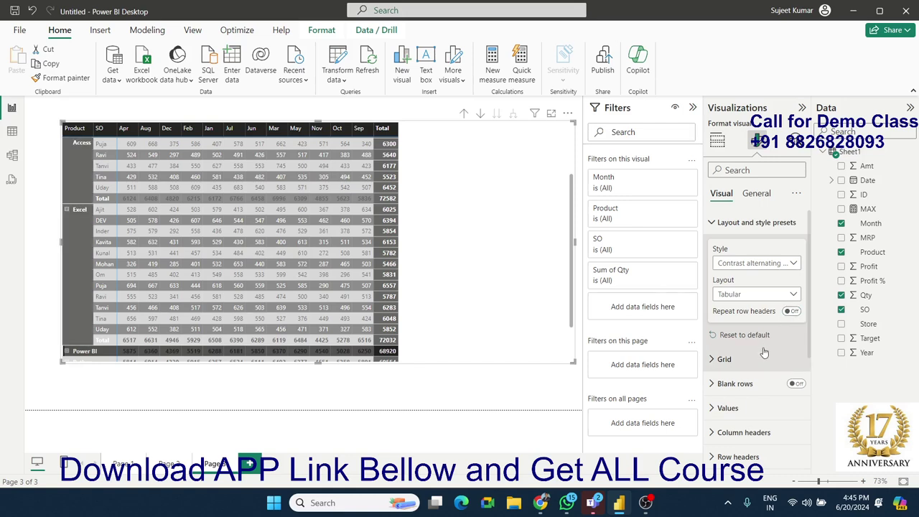
Try blank rows between product groups, then turn them off and return to the matrix fields.
scroll(765, 353, "down", 2)
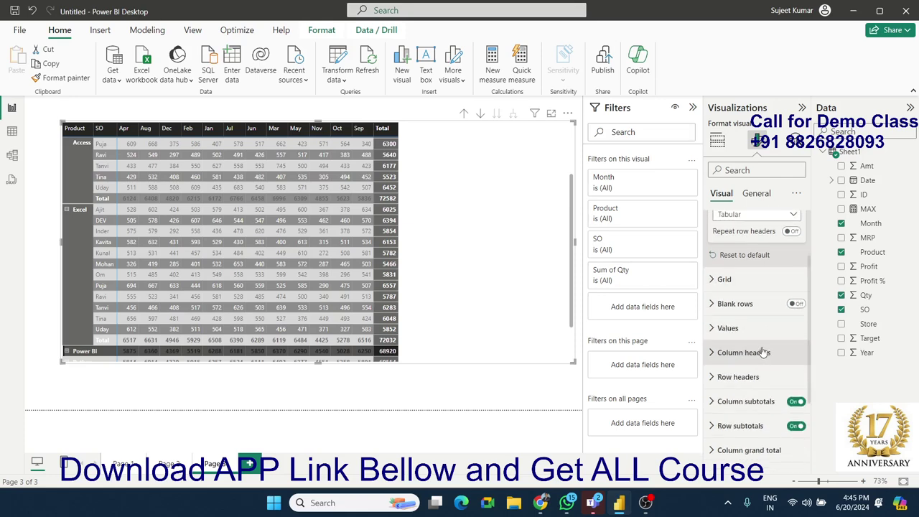
scroll(763, 351, "down", 3)
scroll(763, 352, "up", 2)
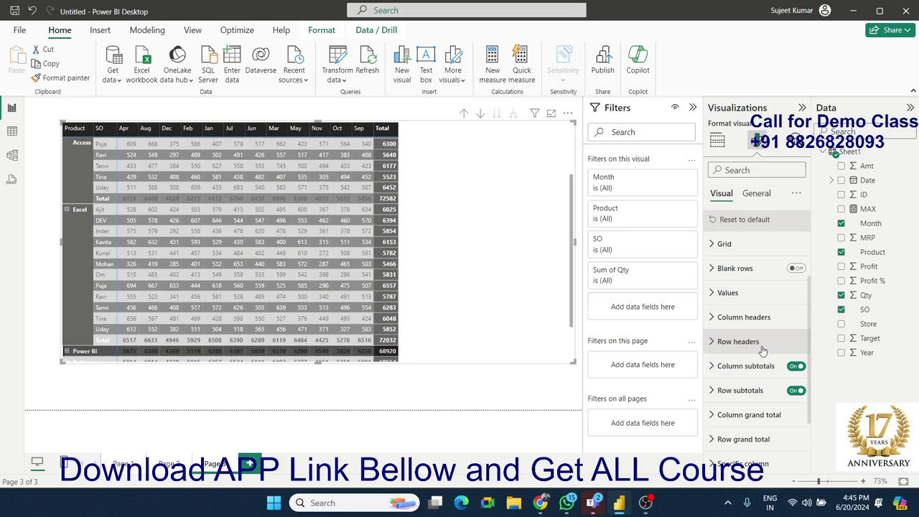
left_click(795, 269)
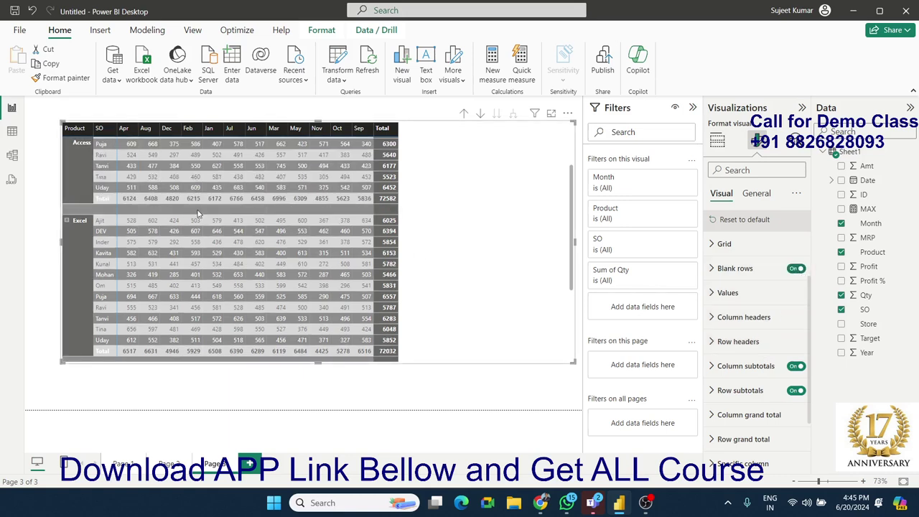
left_click(795, 269)
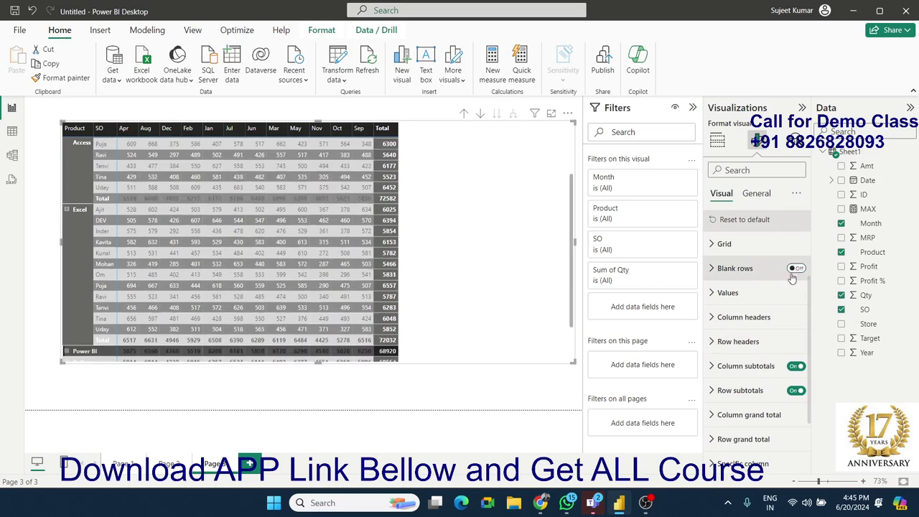
scroll(772, 323, "down", 2)
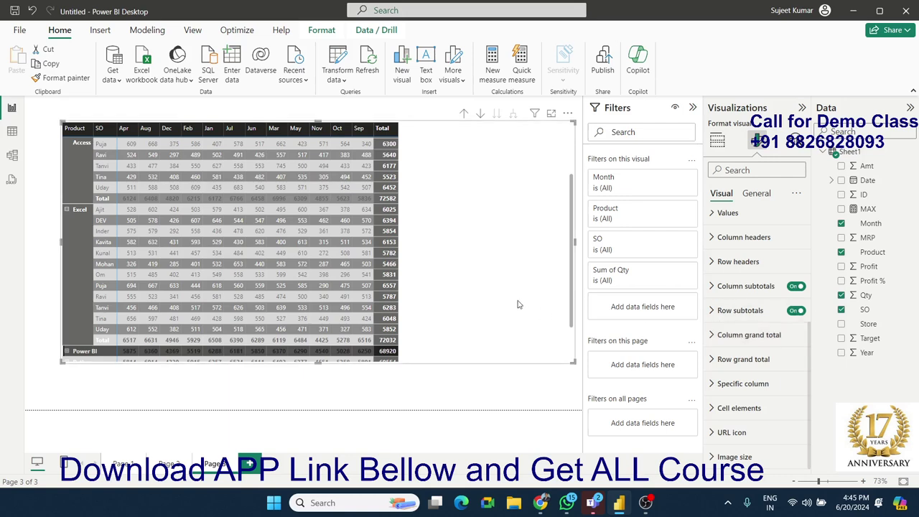
left_click(718, 144)
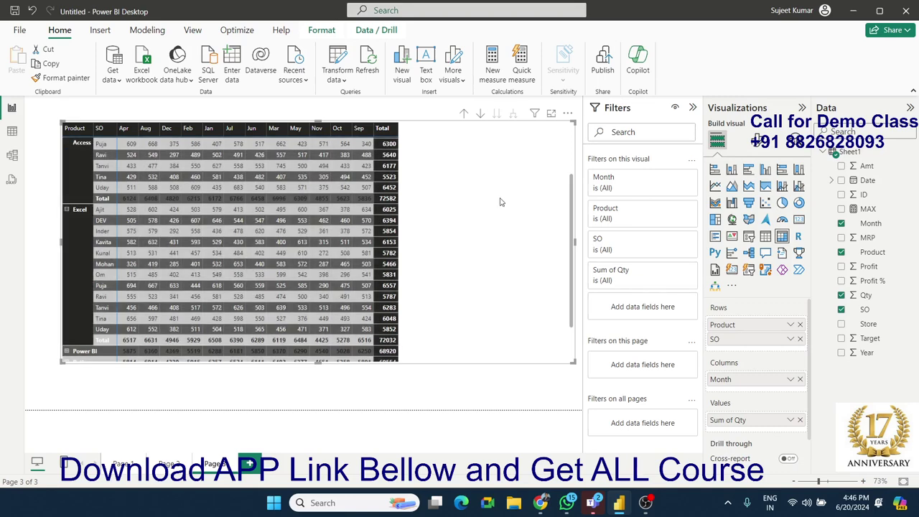
left_click(464, 390)
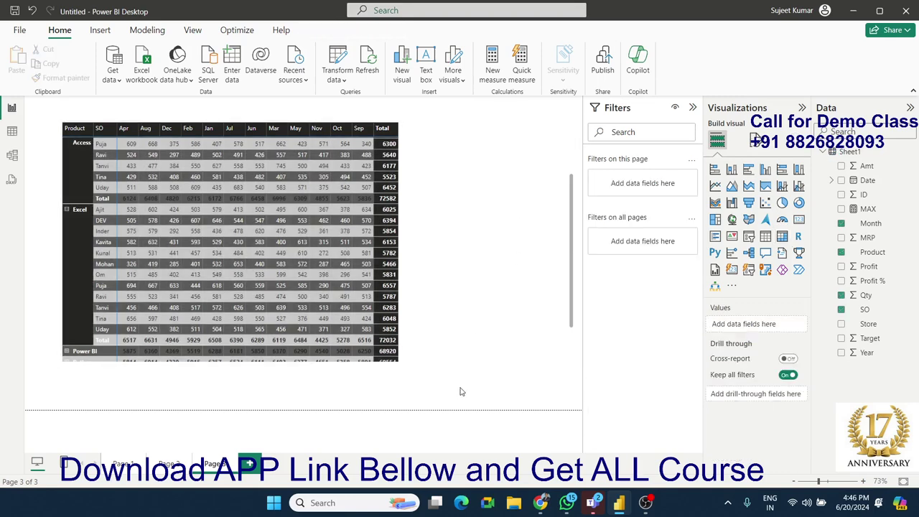